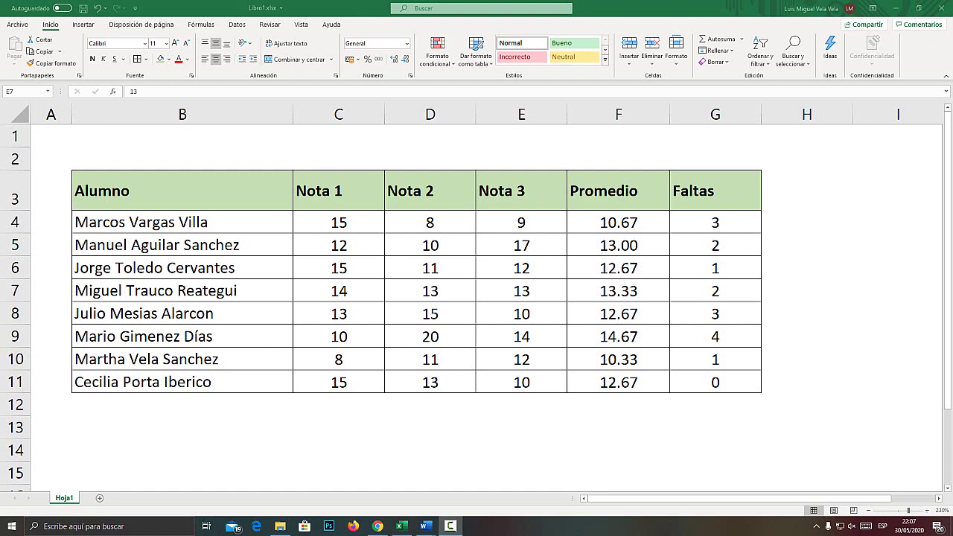
Select cell D8 in the grades table, then switch to the El Tío Tech site in Chrome.
left_click(430, 313)
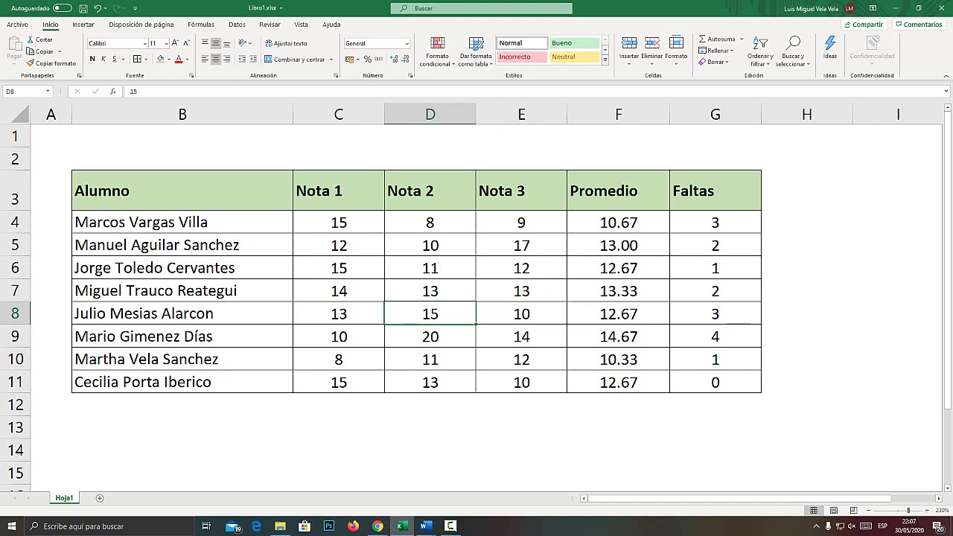
key("alt+Tab")
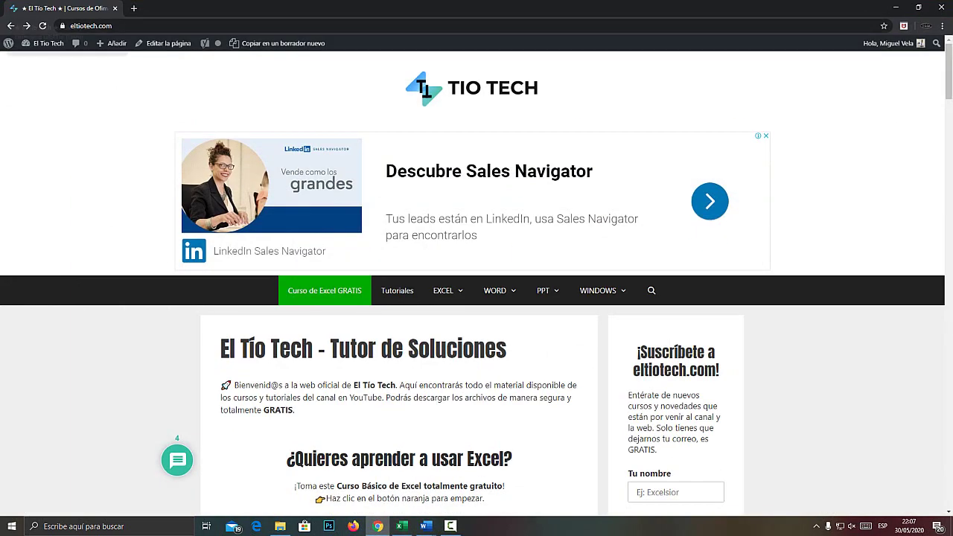
Highlight the eltiotech.com address, then open the 'Curso de Excel GRATIS' page.
key("super+plus")
left_click(286, 84)
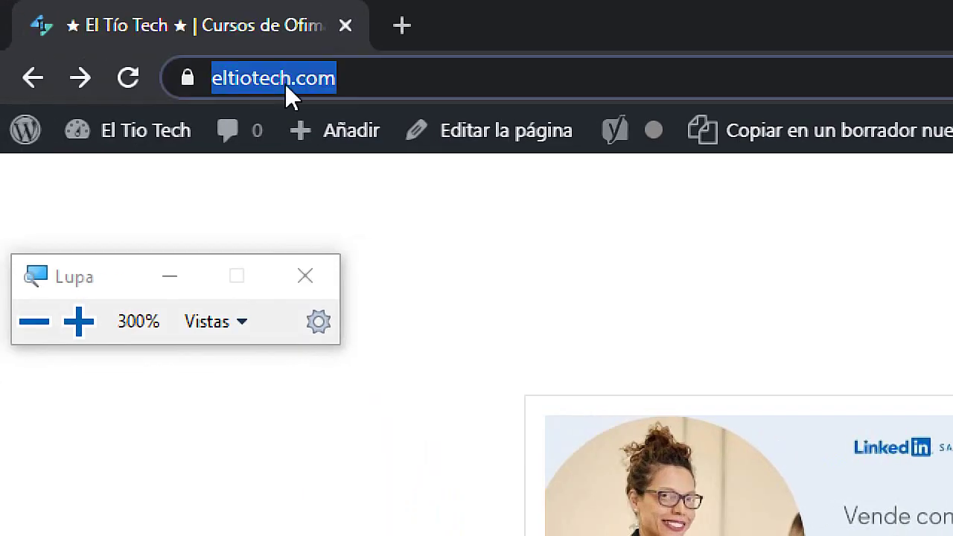
key("super+Escape")
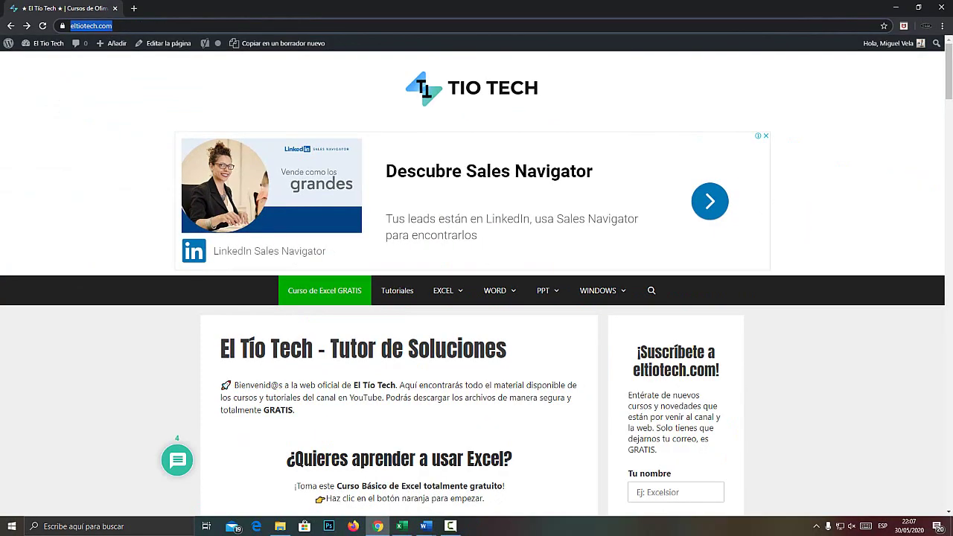
scroll(476, 298, "down", 4)
scroll(476, 298, "up", 3)
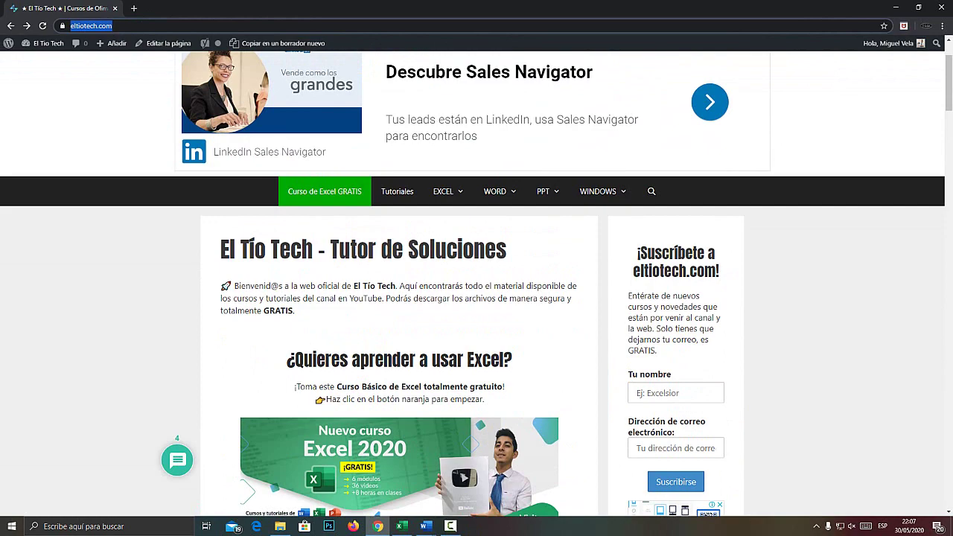
key("super+plus")
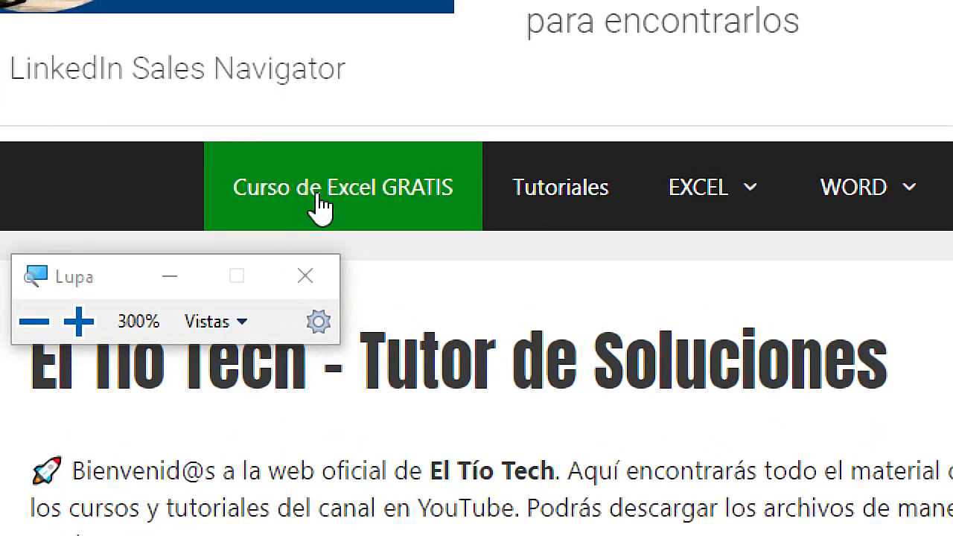
left_click(398, 190)
key("super+Escape")
Scroll down to Módulo 6 and open the 'Correspondencia en Excel' chapter page.
scroll(377, 180, "down", 5)
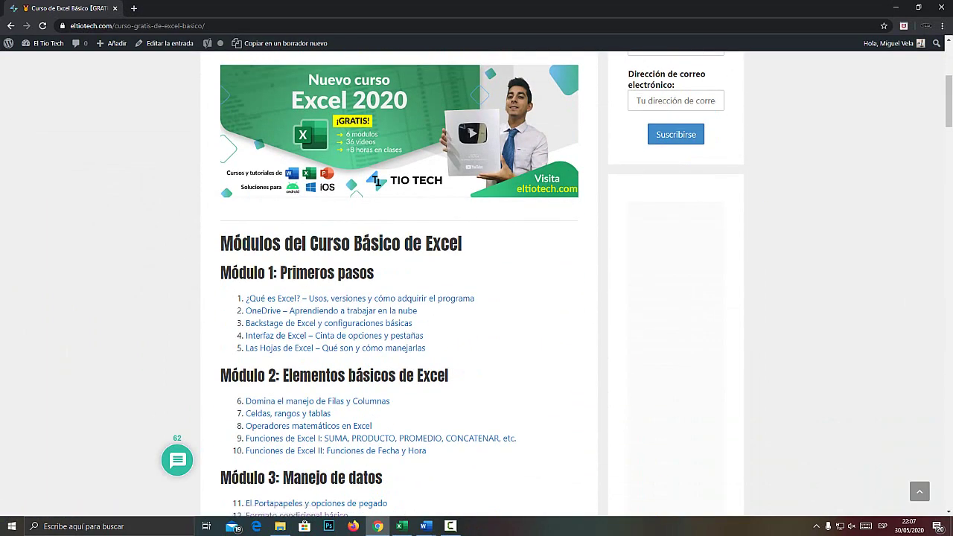
scroll(378, 180, "down", 1)
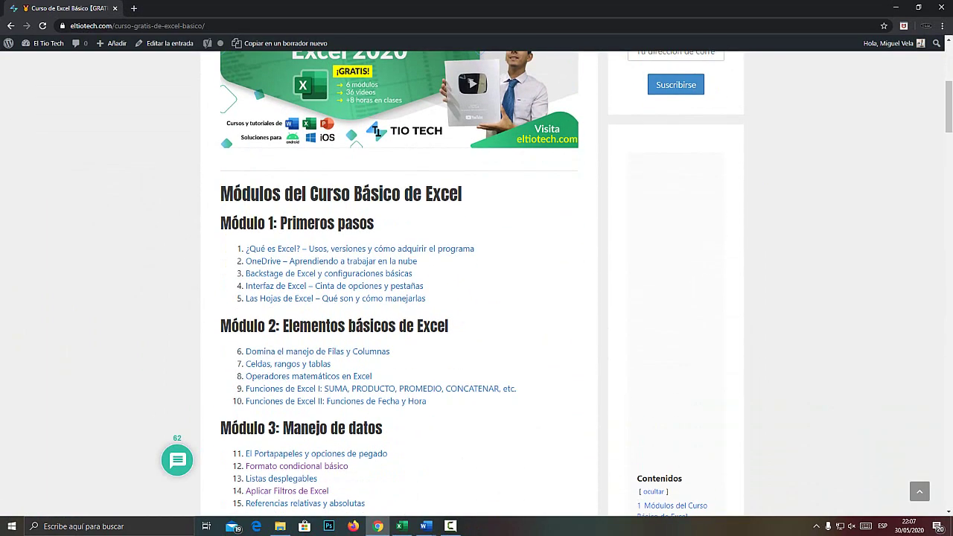
scroll(399, 283, "down", 2)
scroll(399, 283, "down", 4)
scroll(399, 283, "down", 2)
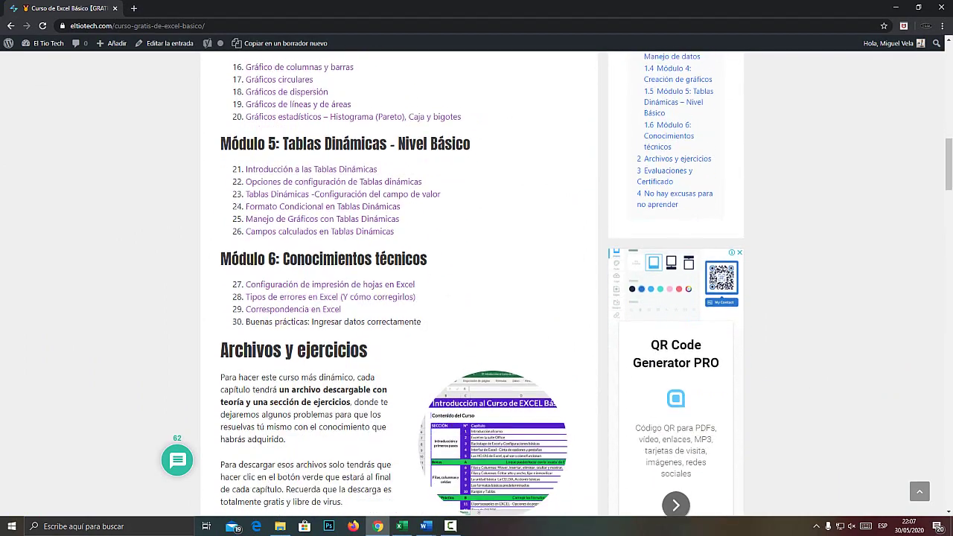
scroll(399, 283, "down", 1)
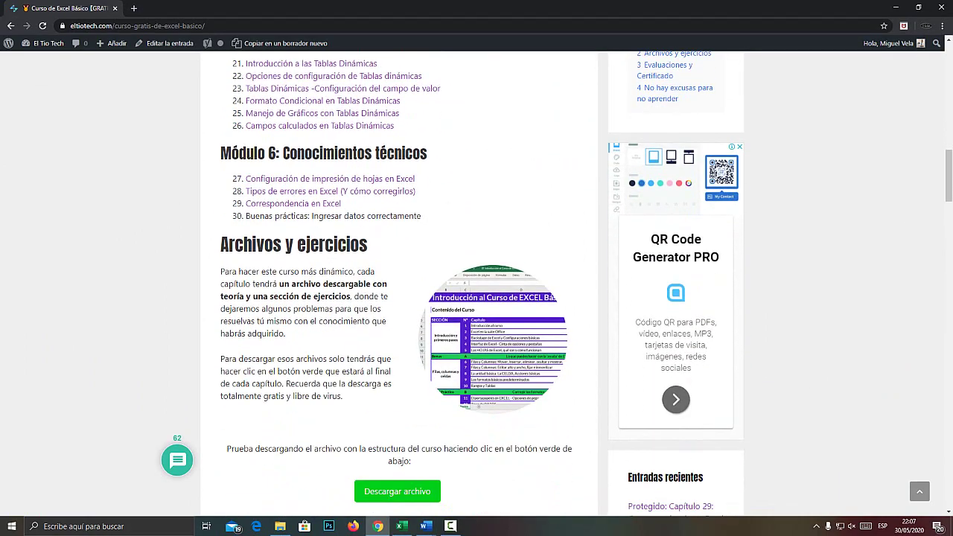
key("super+plus")
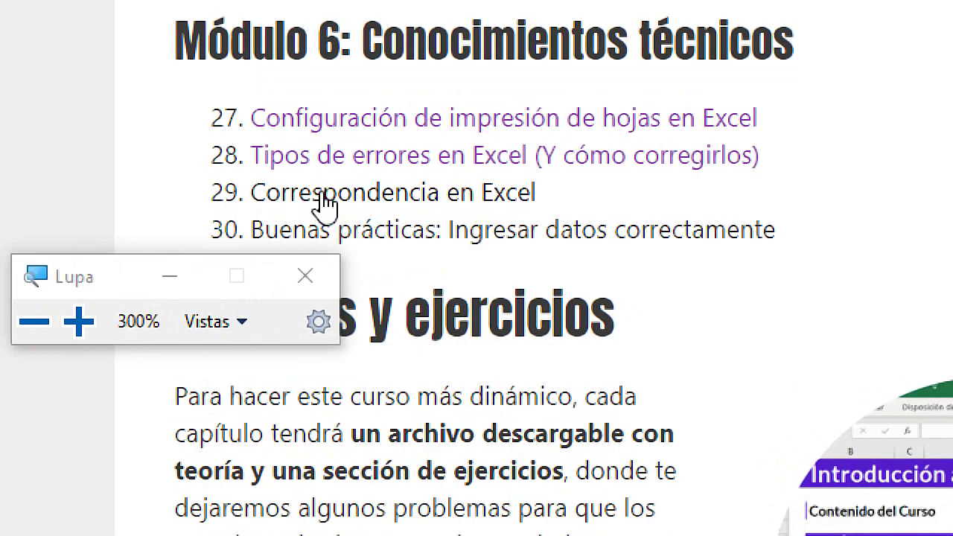
key("super+Escape")
left_click(269, 188)
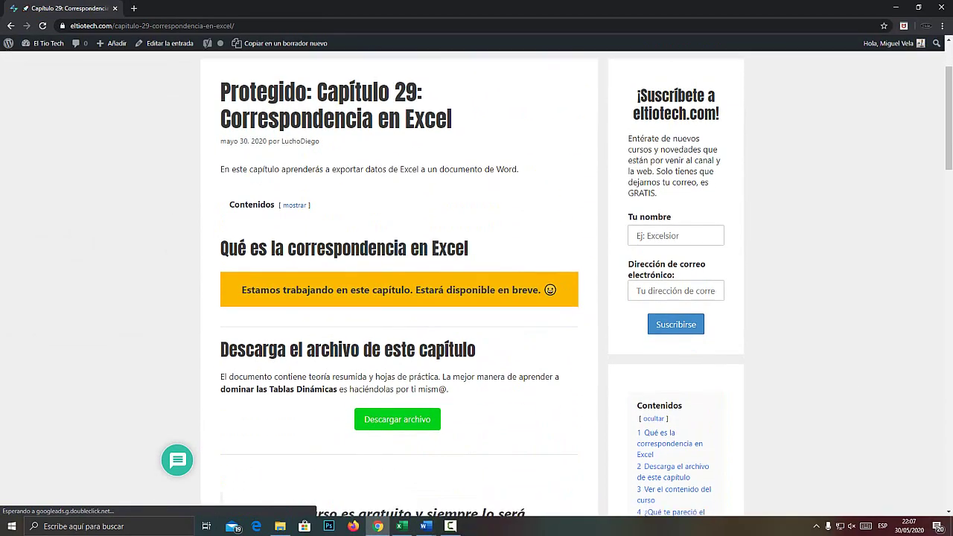
Scroll to the chapter's Descarga section, highlight its heading, then show the desktop.
scroll(477, 282, "down", 2)
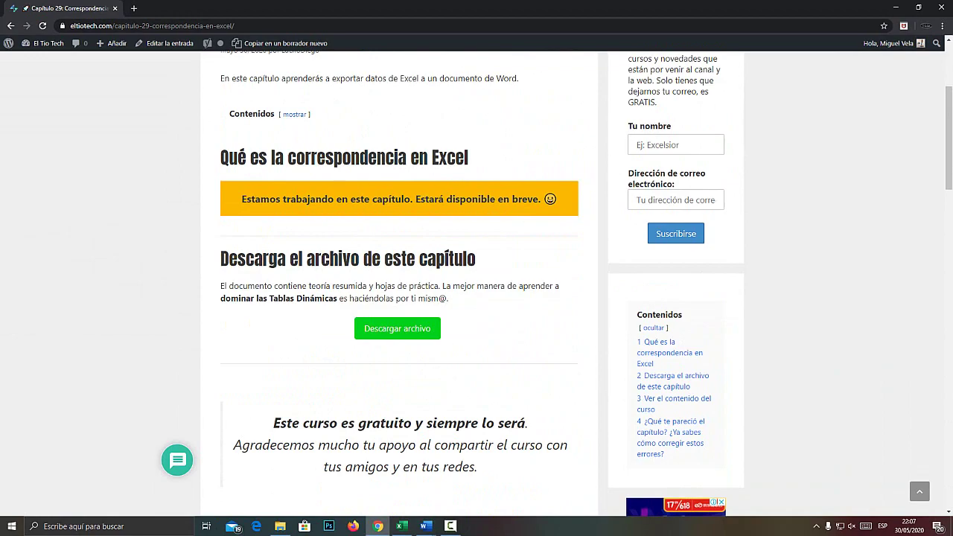
key("super+plus")
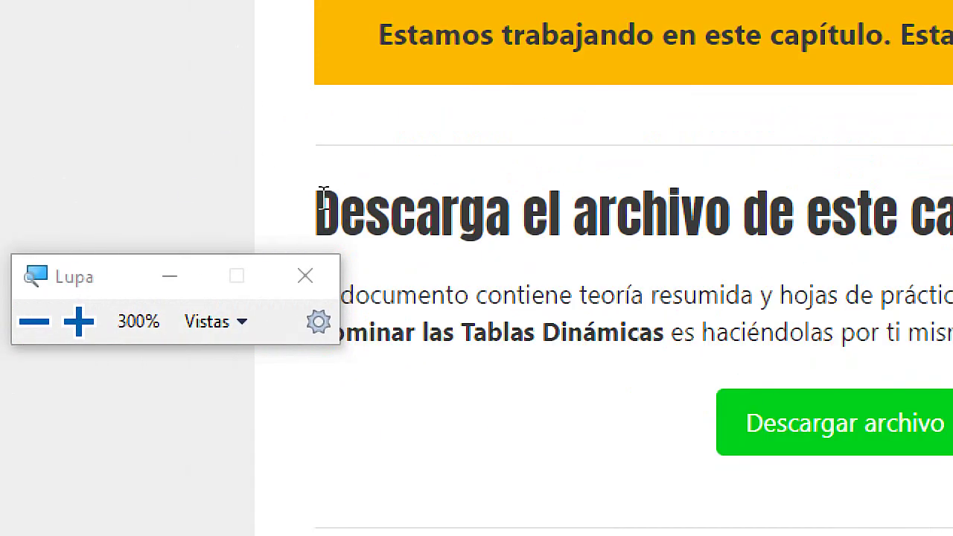
key("super+minus")
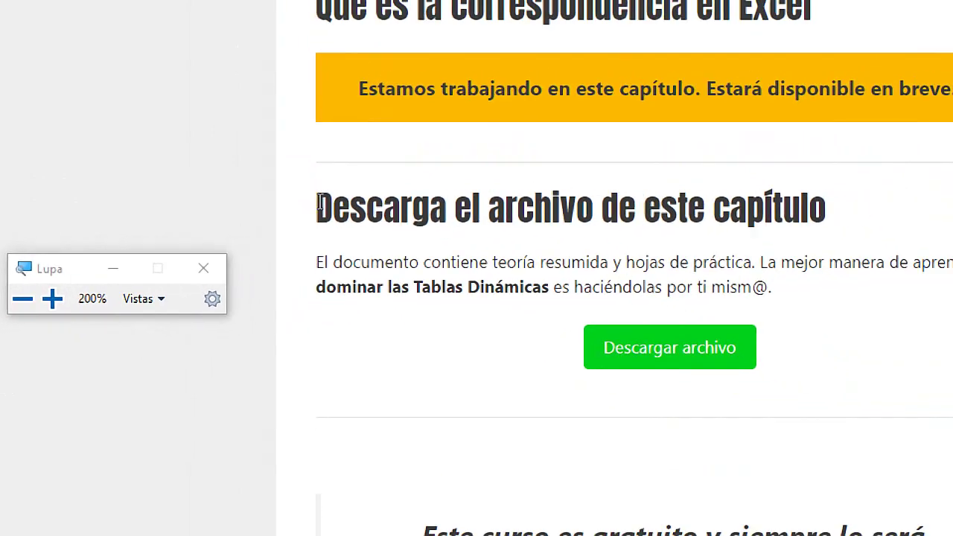
left_click_drag(320, 201, 449, 190)
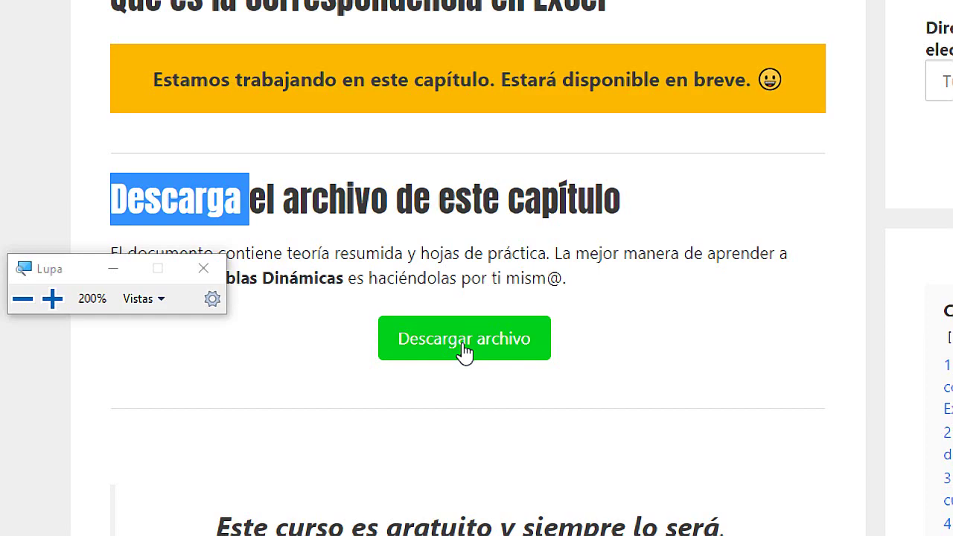
key("super+minus")
key("super+Escape")
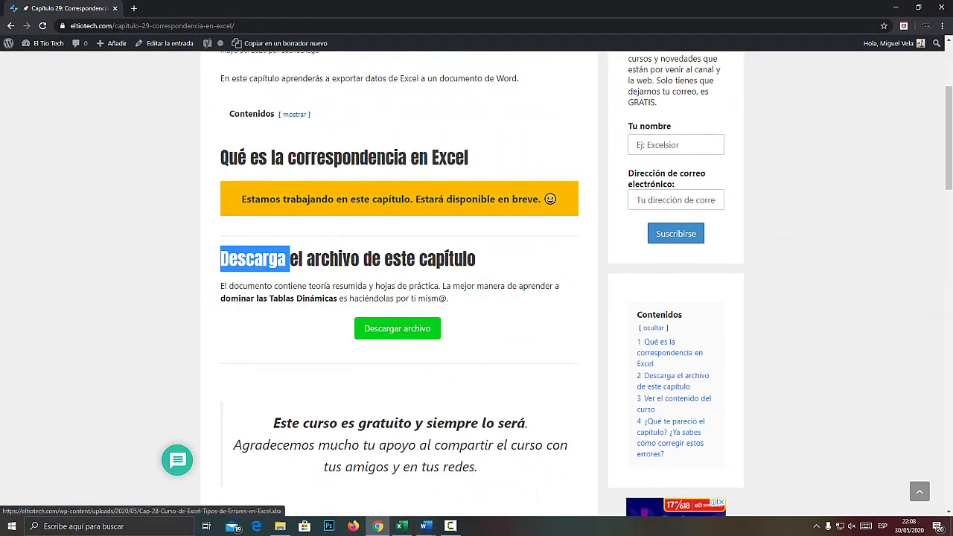
key("super+d")
Extract correspondencia.rar onto the desktop with Extraer aquí.
left_click_drag(207, 274, 358, 173)
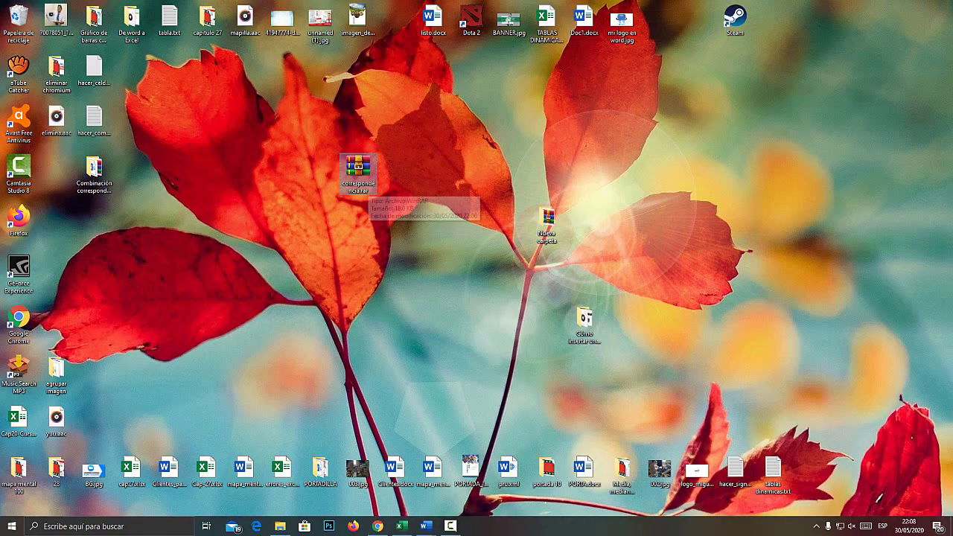
key("super+plus")
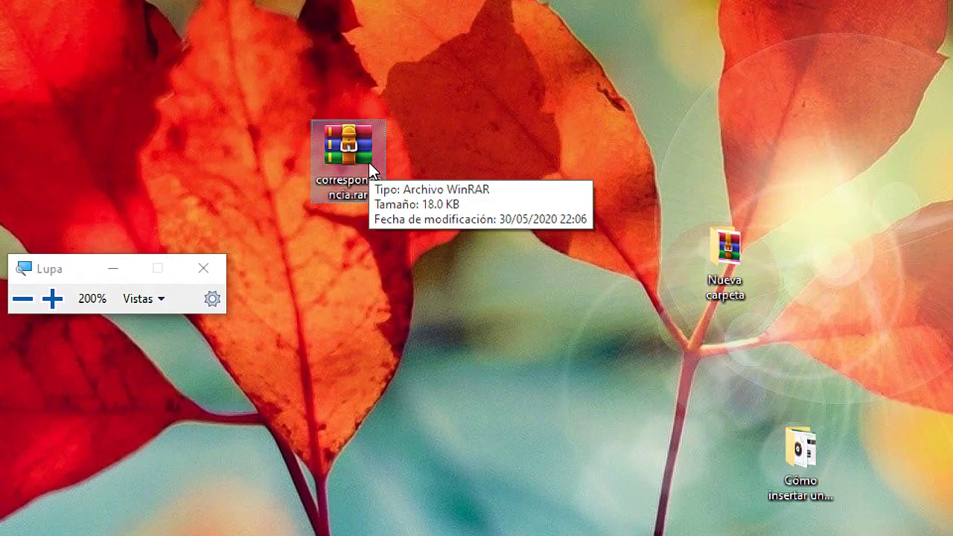
key("super+Escape")
left_click_drag(369, 162, 280, 267)
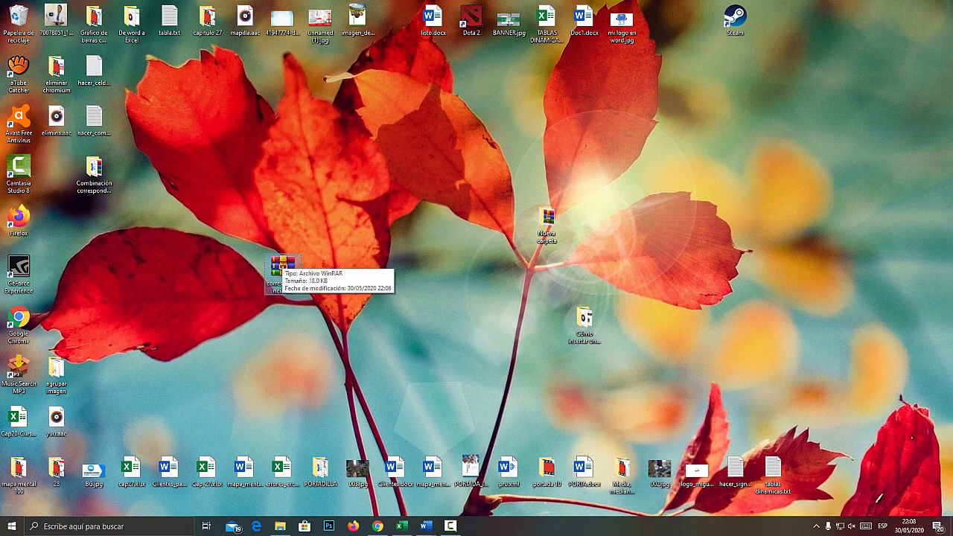
right_click(283, 262)
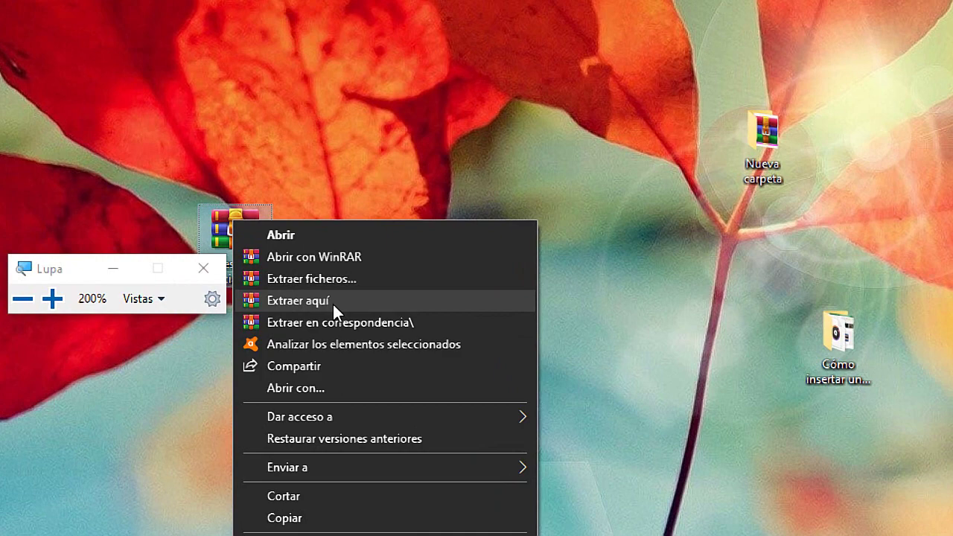
left_click(331, 302)
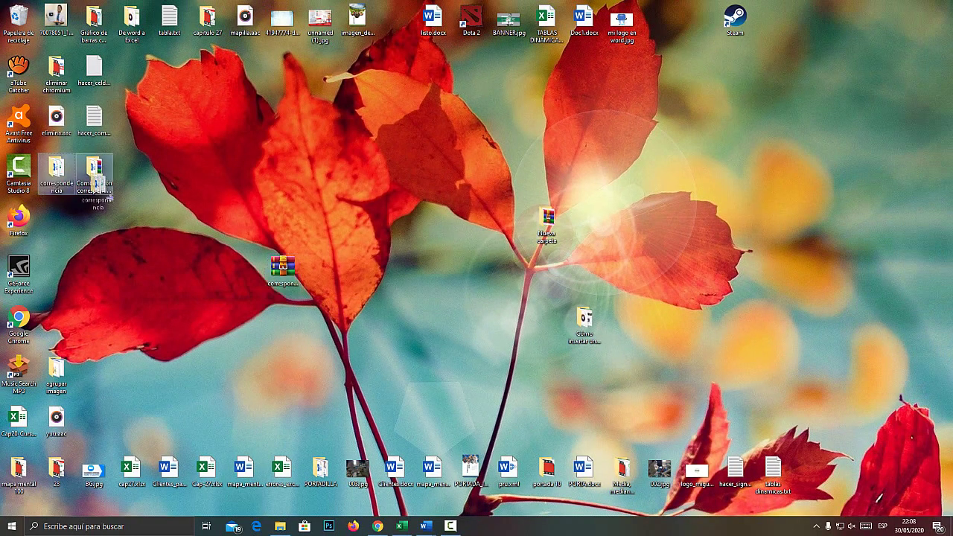
Open the correspondencia folder, check Libro1.xlsx and the Lima 04 de abril 2021.docx letter, then return to Excel.
key("Return")
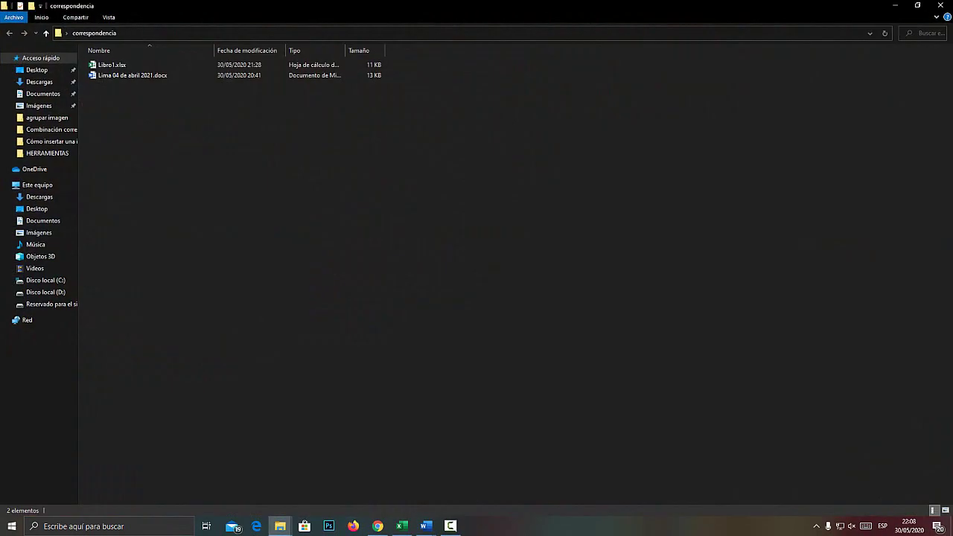
key("super+plus")
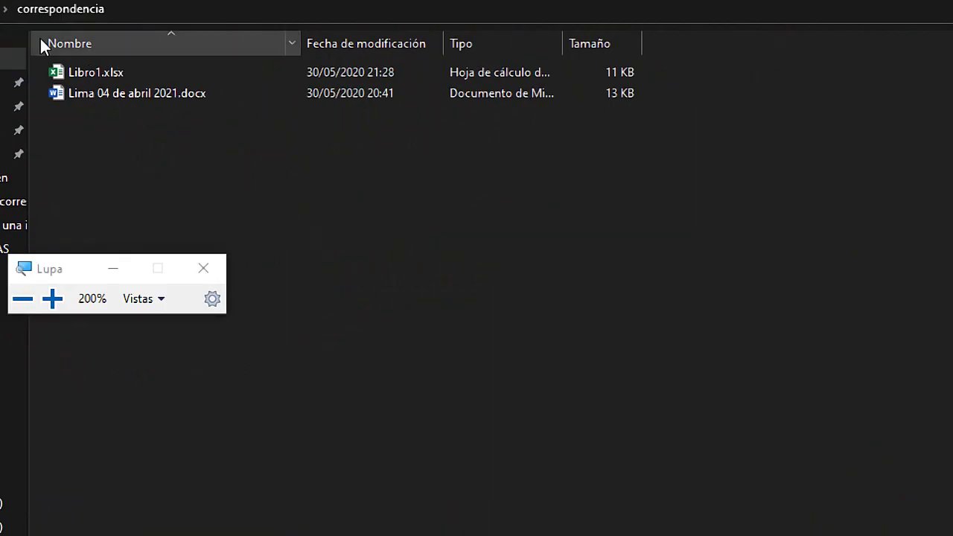
left_click(112, 66)
left_click(114, 88)
key("super+Escape")
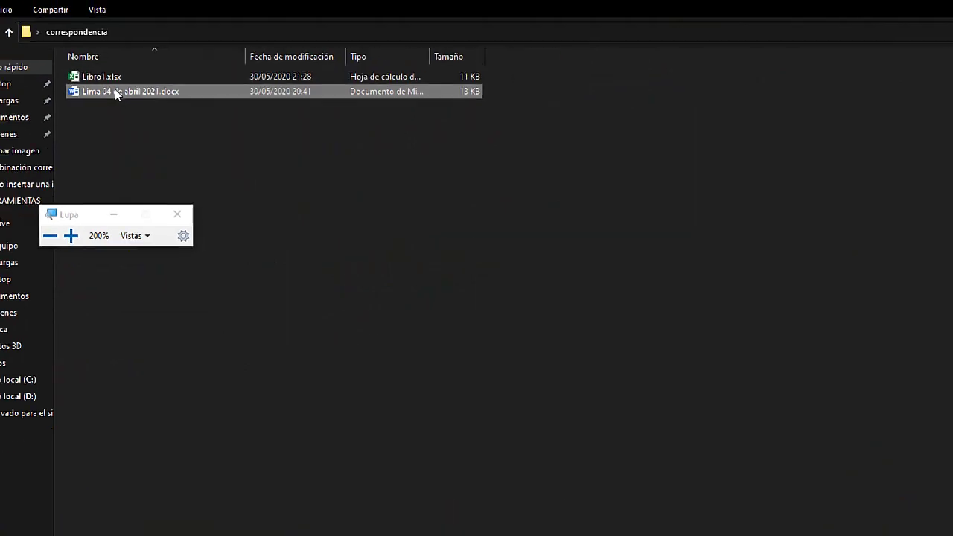
left_click(402, 525)
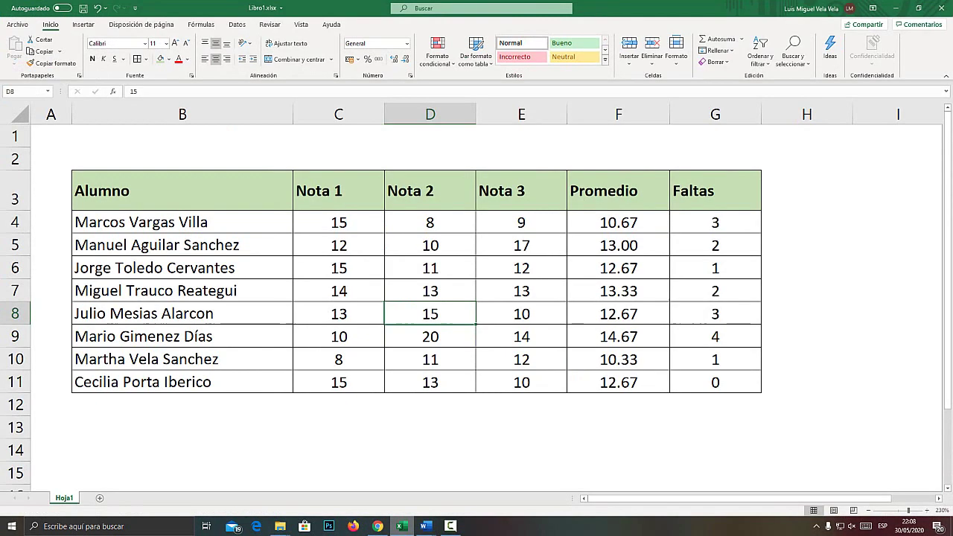
mouse_move(425, 526)
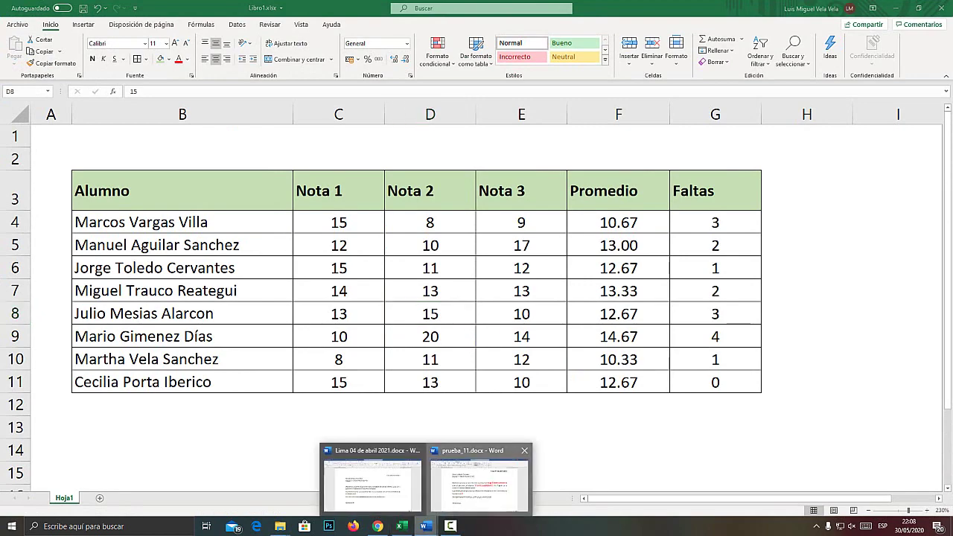
left_click(480, 488)
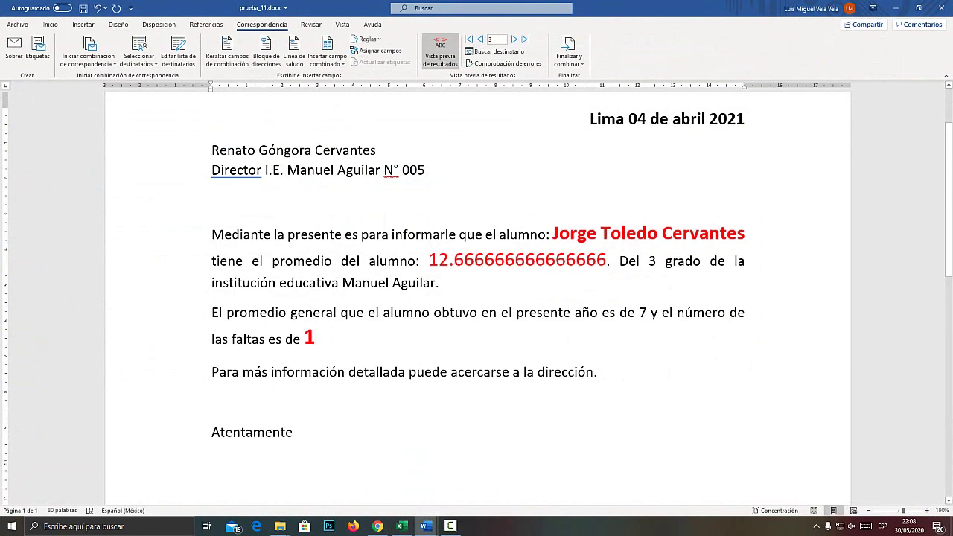
left_click(554, 233)
left_click_drag(553, 233, 747, 233)
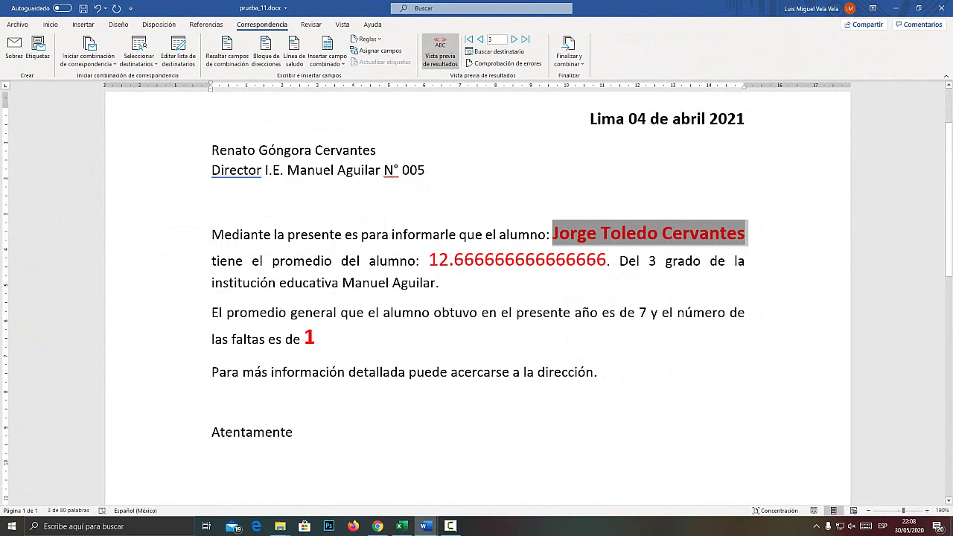
left_click(402, 526)
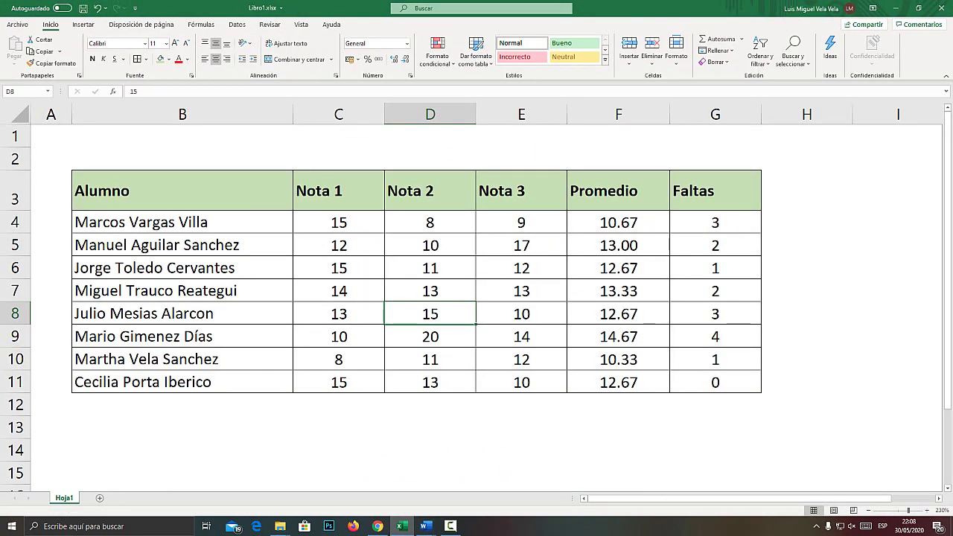
left_click(183, 114)
left_click(339, 114)
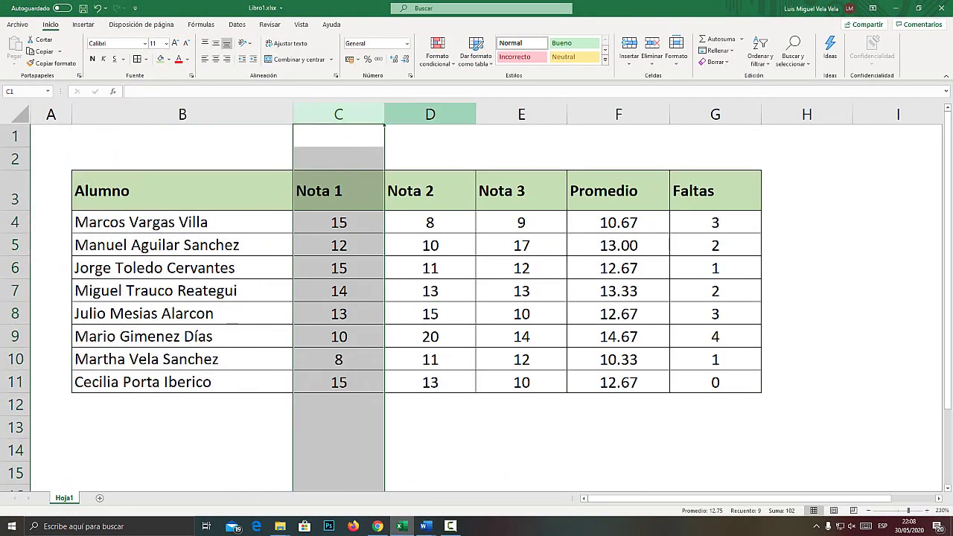
left_click(430, 114)
left_click(521, 114)
left_click(618, 114)
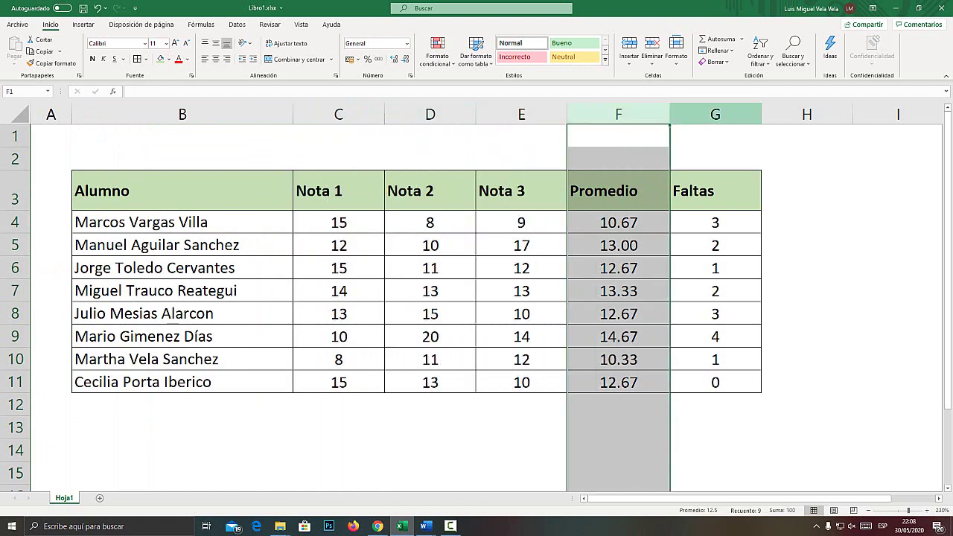
left_click(714, 114)
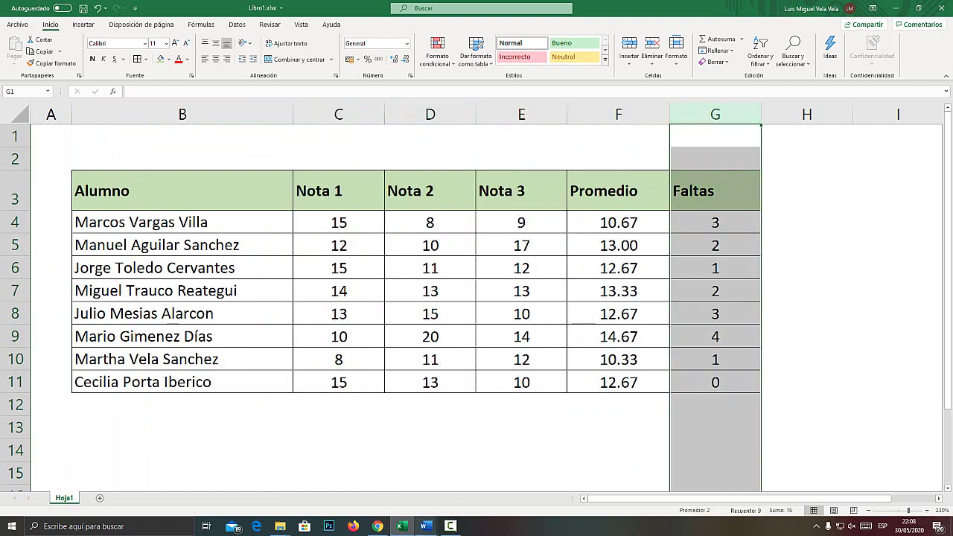
left_click(15, 222)
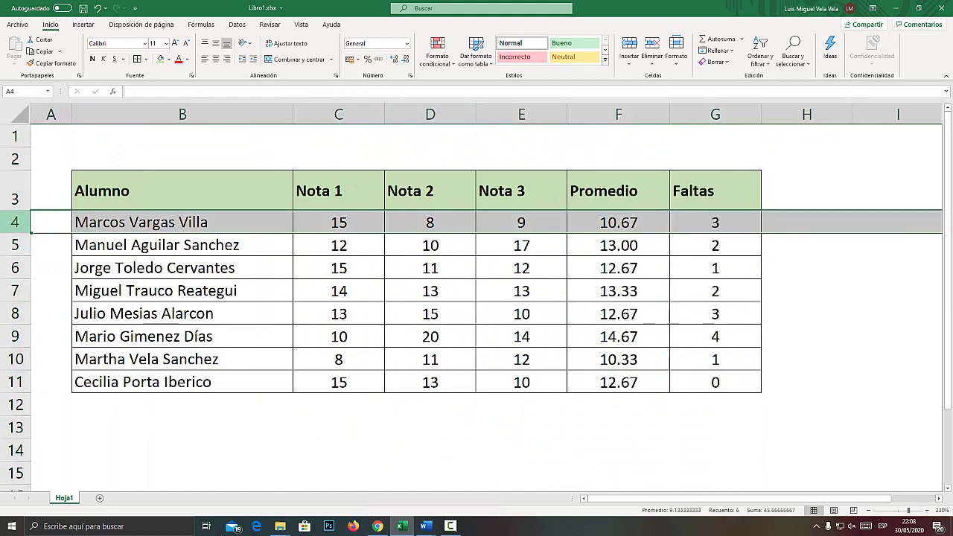
key("super+plus")
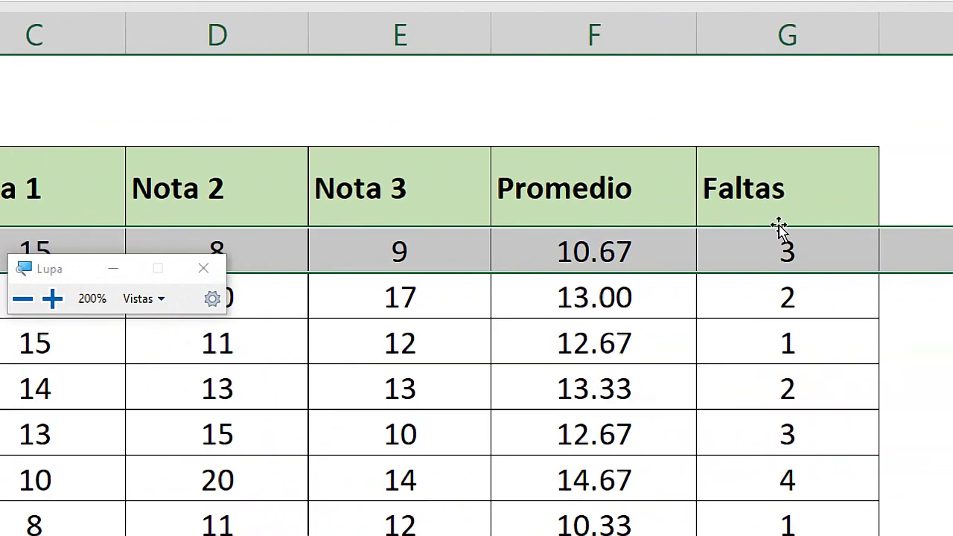
left_click(598, 245)
left_click(766, 253)
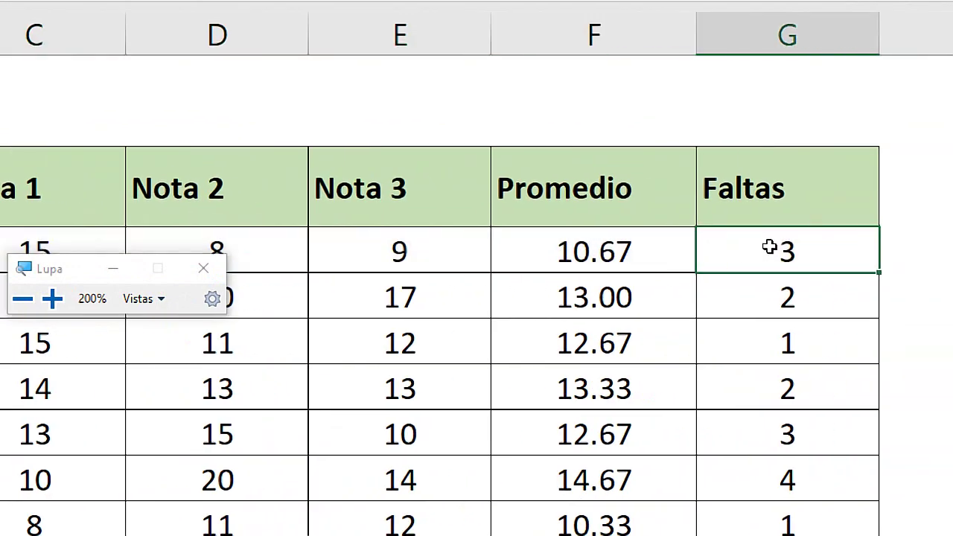
key("super+Escape")
mouse_move(425, 525)
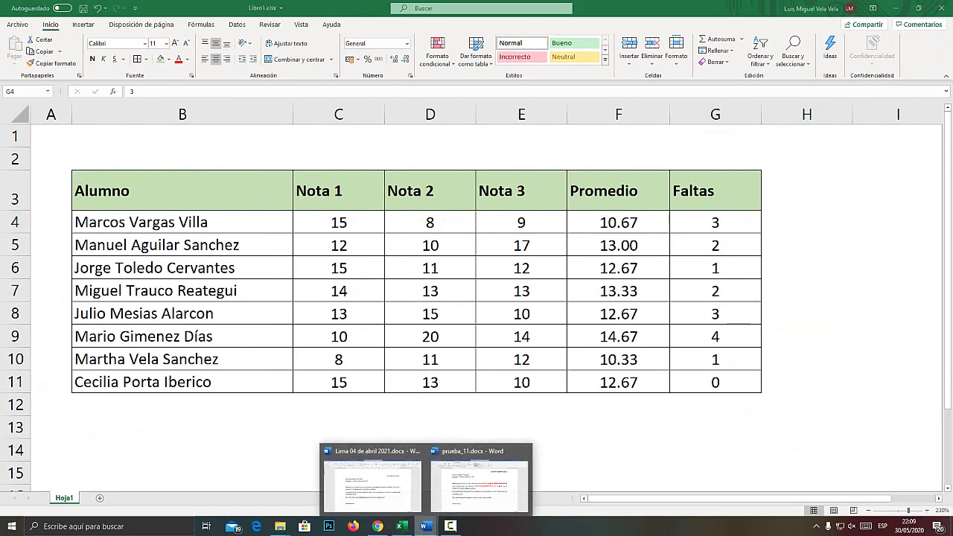
Review the prueba_11.docx letter body with its unrounded average, then return to Excel.
left_click(476, 476)
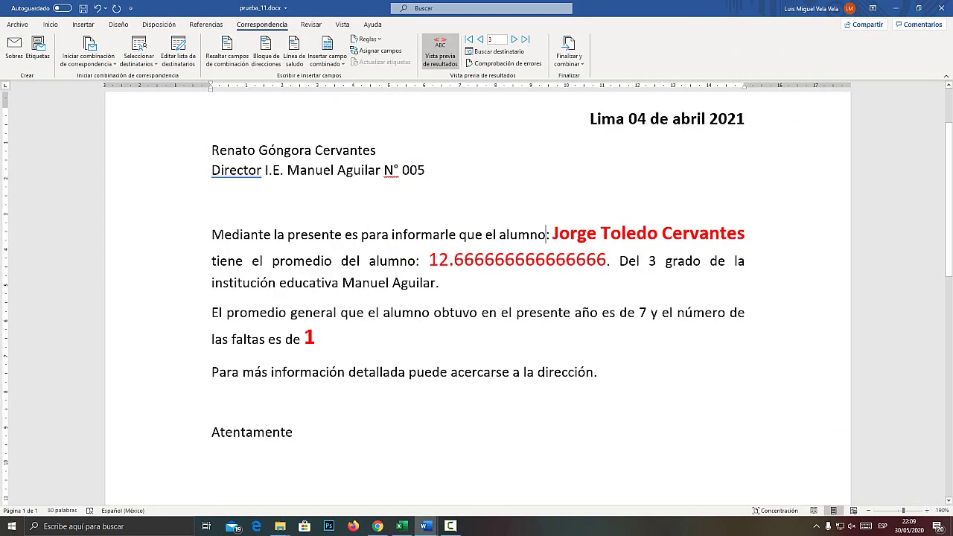
left_click_drag(598, 372, 590, 119)
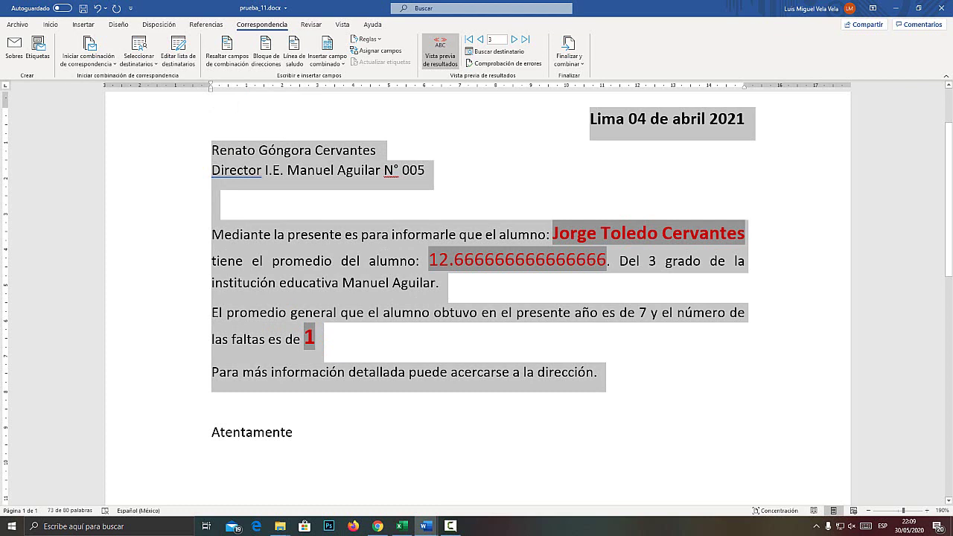
left_click(439, 282)
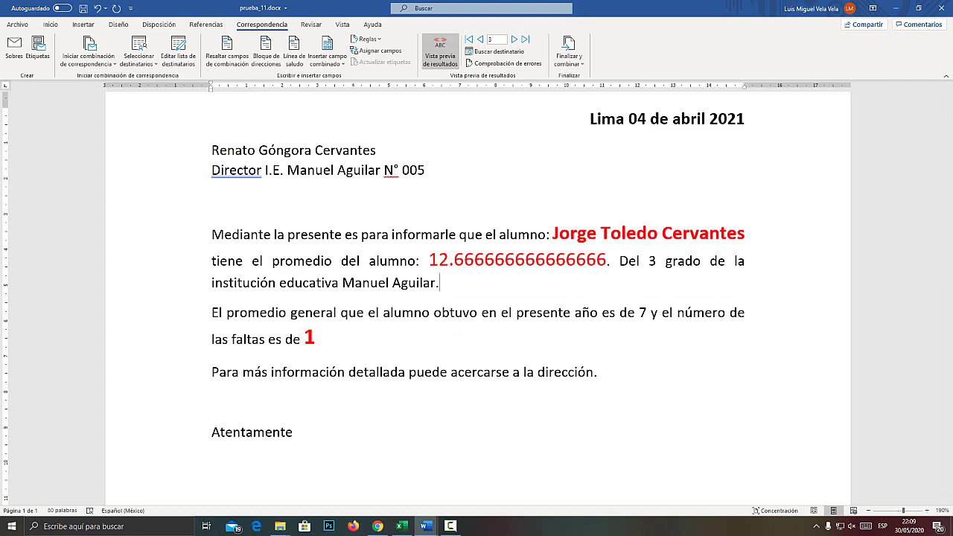
left_click(401, 526)
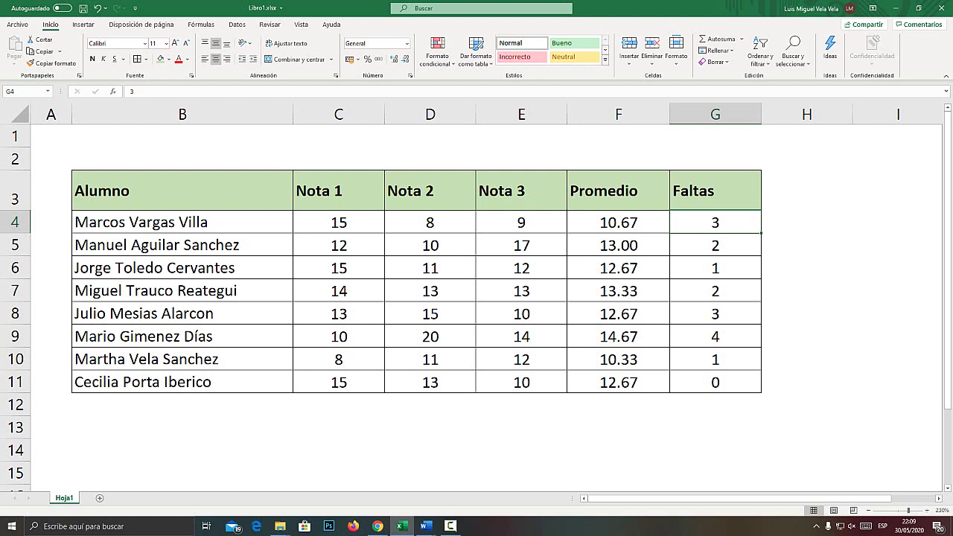
Copy cell B5, inspect the =PROMEDIO(C6:E6) formula in F6, then return to prueba_11.docx.
left_click(15, 244)
left_click(182, 244)
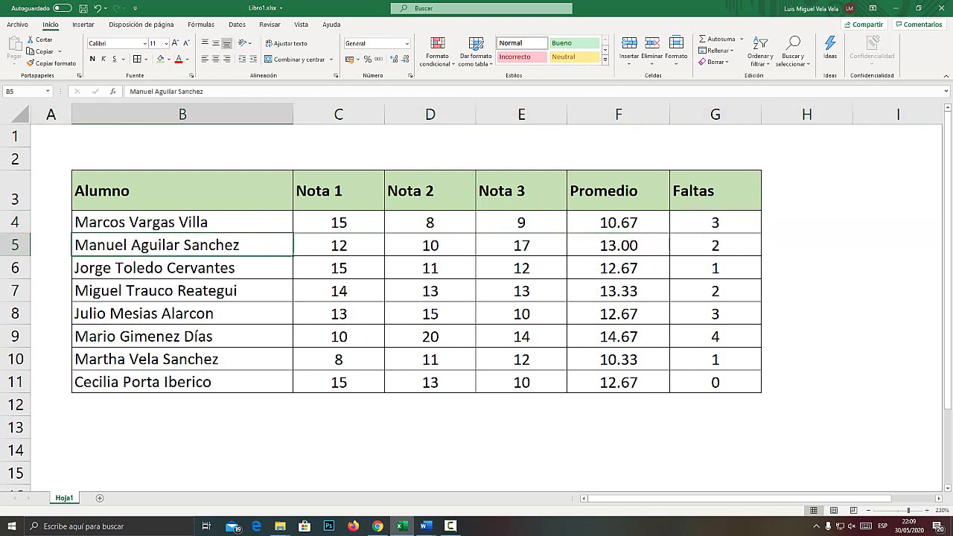
key("ctrl+c")
key("Escape")
left_click(521, 268)
left_click(618, 268)
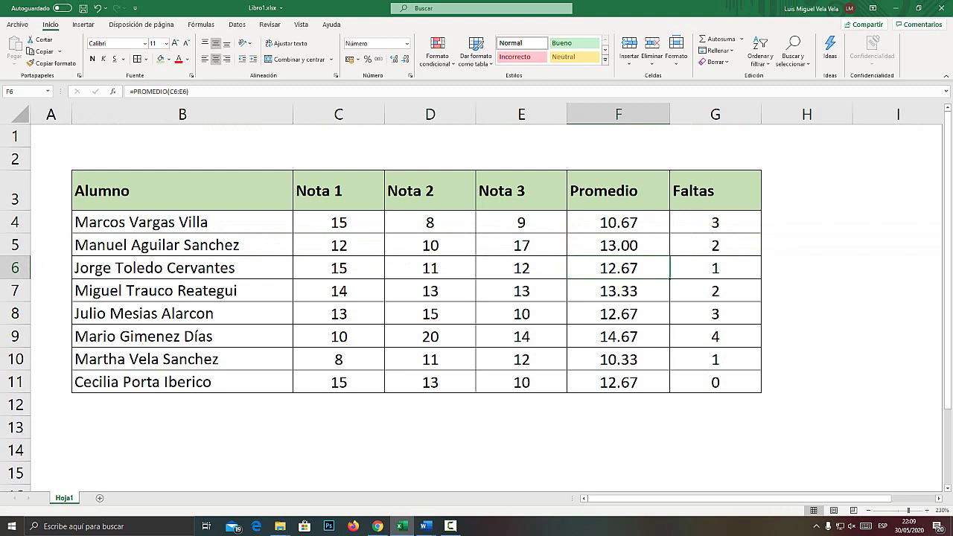
mouse_move(425, 526)
left_click(473, 487)
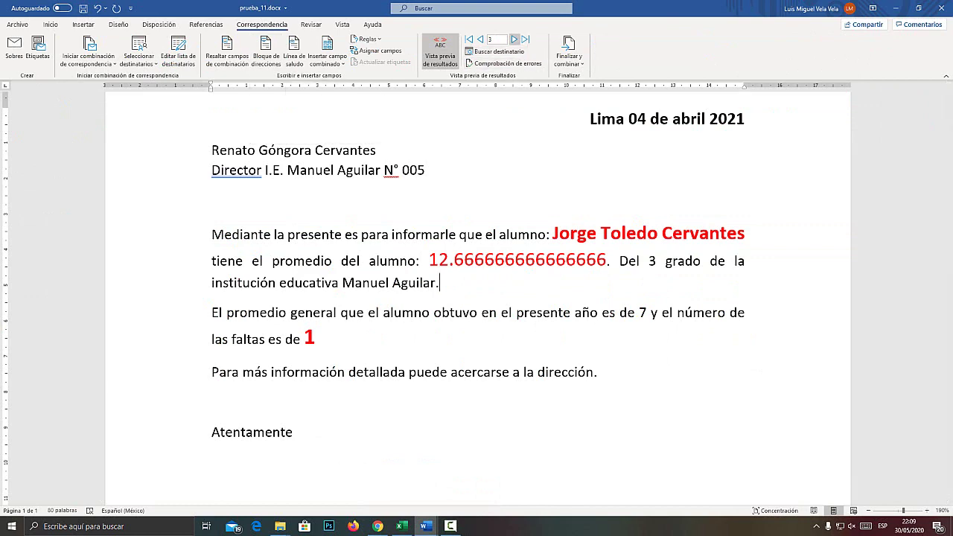
Step forward through the merge preview records to the last student's letter.
key("super+plus")
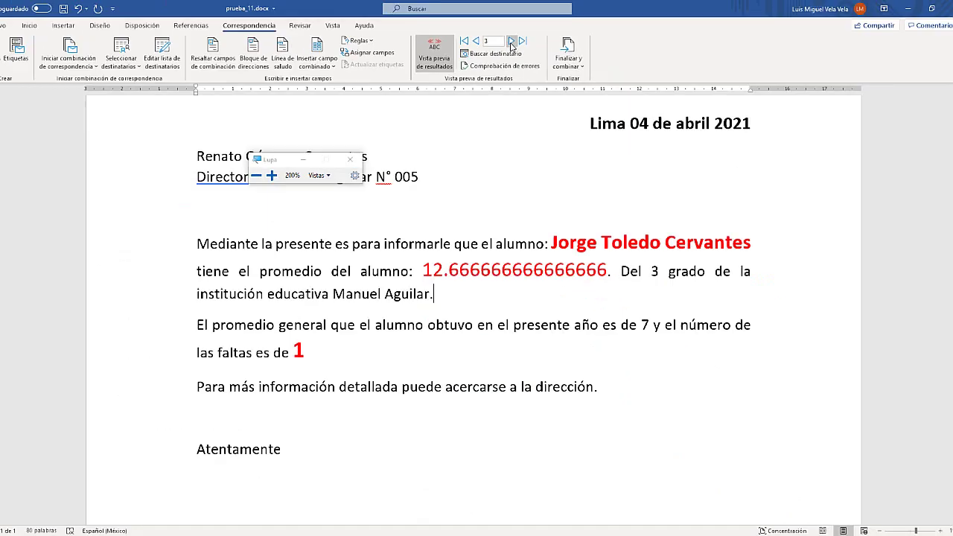
key("super+Escape")
left_click(514, 38)
left_click(514, 39)
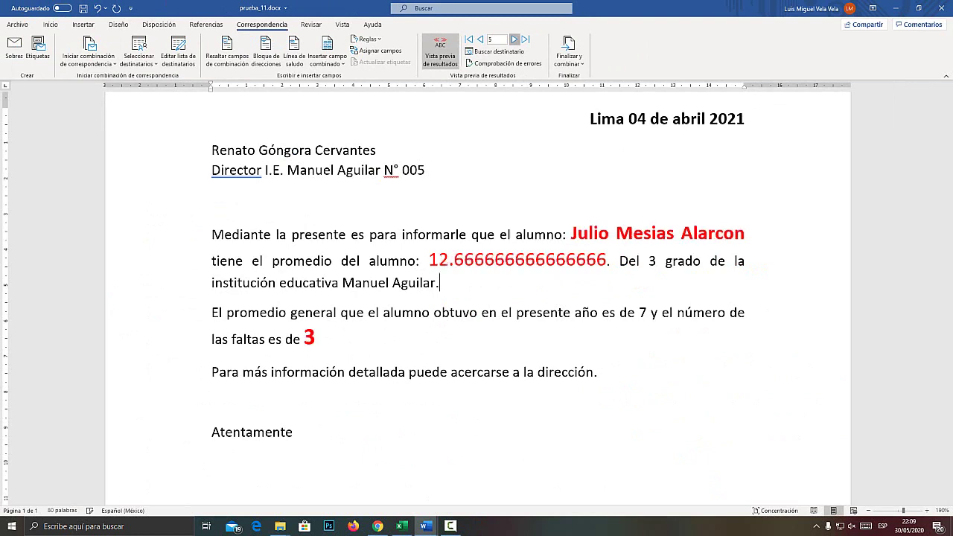
left_click(514, 39)
left_click(513, 39)
left_click(513, 39)
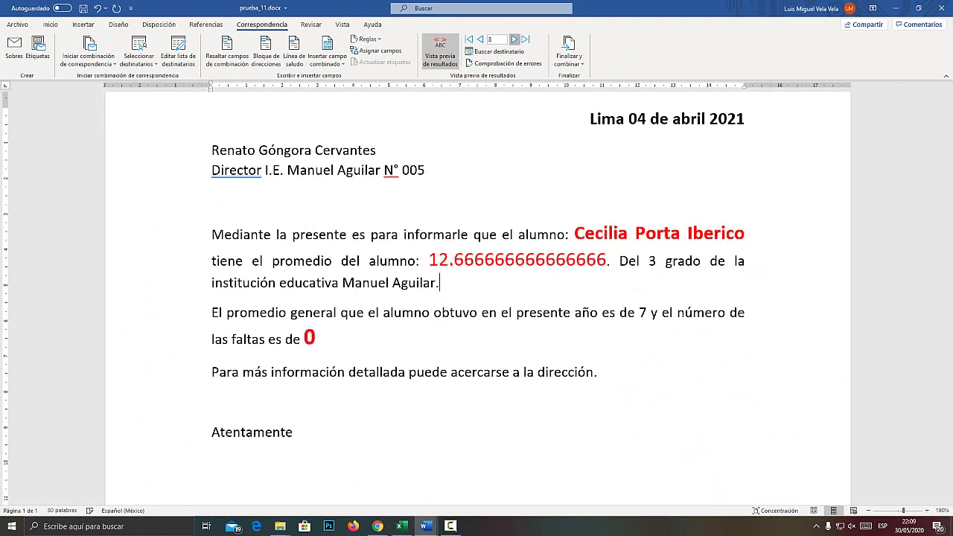
Step back through the records to the first student's letter.
left_click(480, 40)
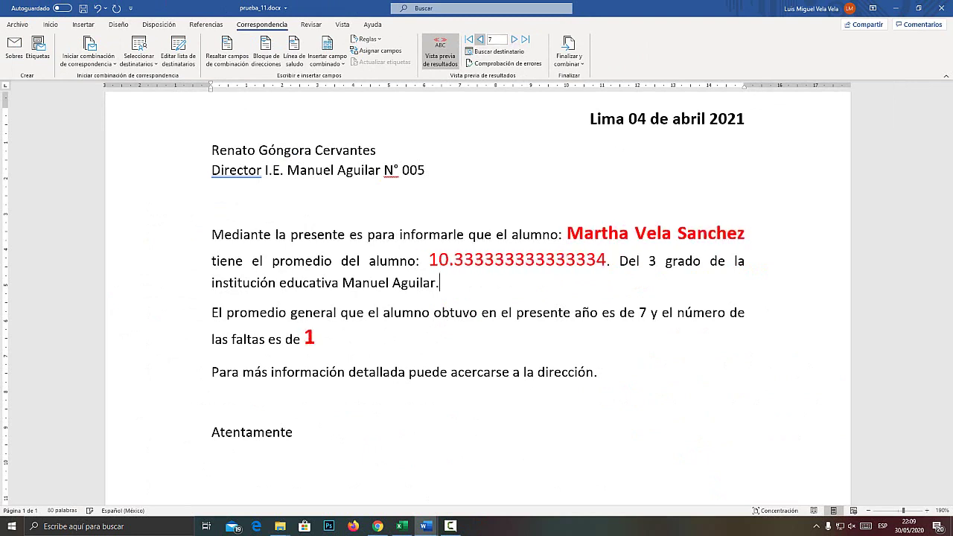
left_click(481, 40)
left_click(480, 40)
left_click(480, 39)
left_click(480, 39)
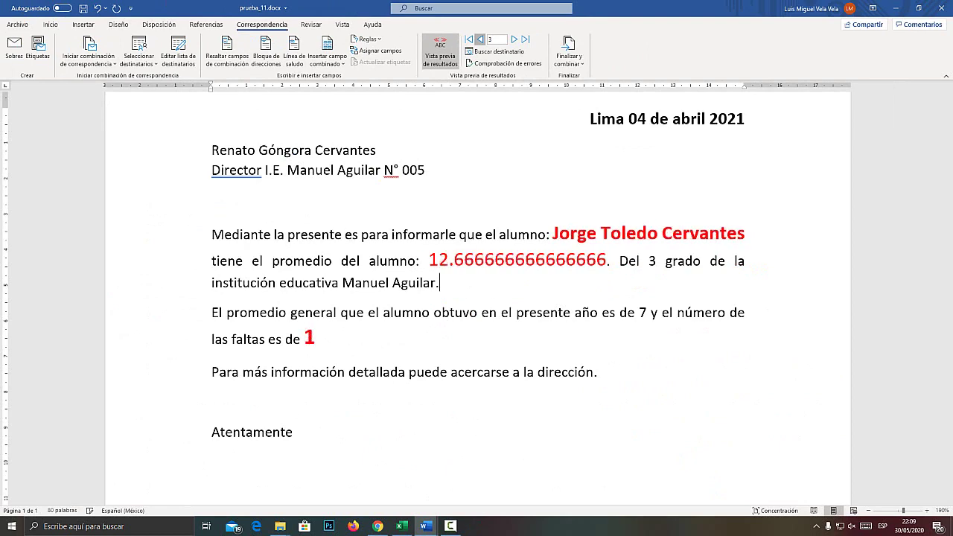
left_click(480, 39)
left_click(481, 39)
Switch to Excel, select the student data B4:G11, then bring back the prueba_11.docx preview.
key("alt+Tab")
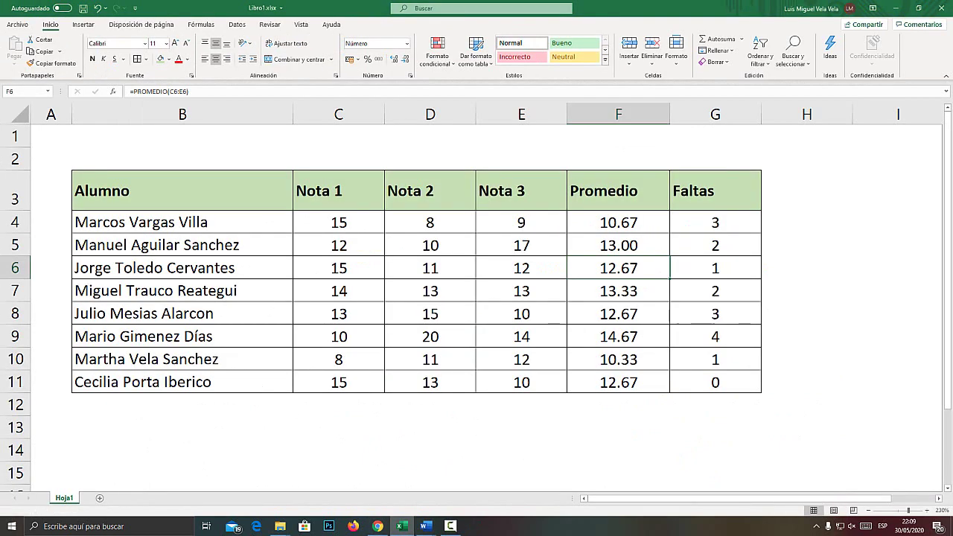
left_click_drag(141, 222, 715, 381)
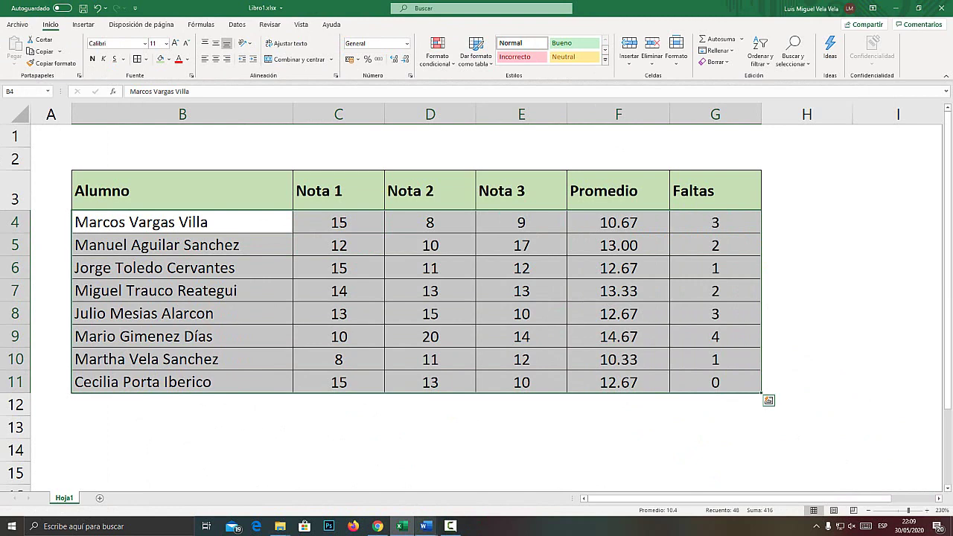
mouse_move(425, 525)
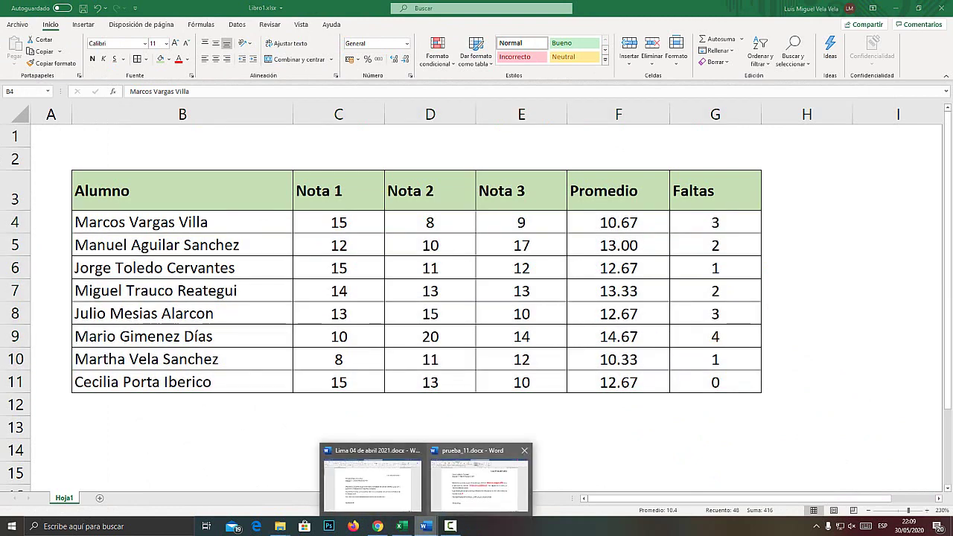
left_click(469, 484)
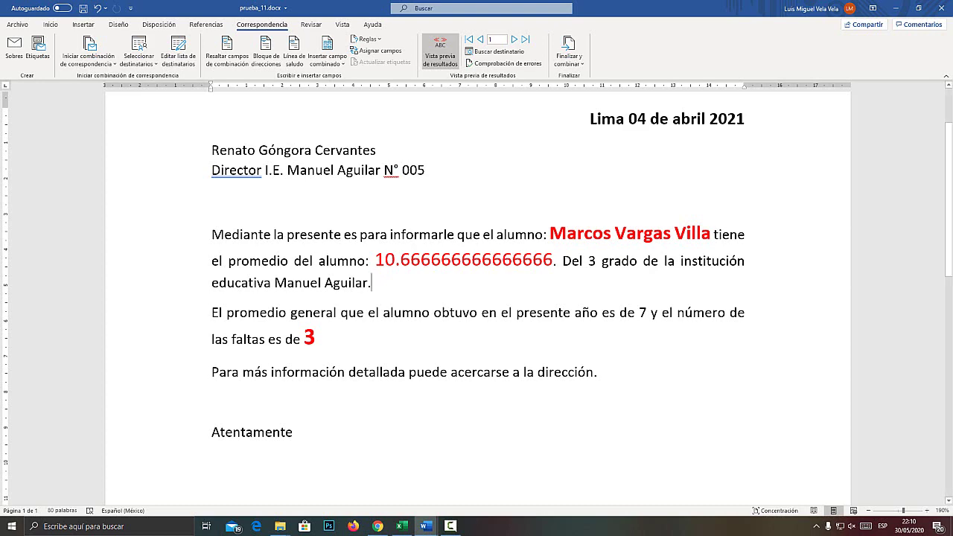
Close prueba_11.docx without saving and review the Lima letter text down to Atentamente.
left_click(940, 7)
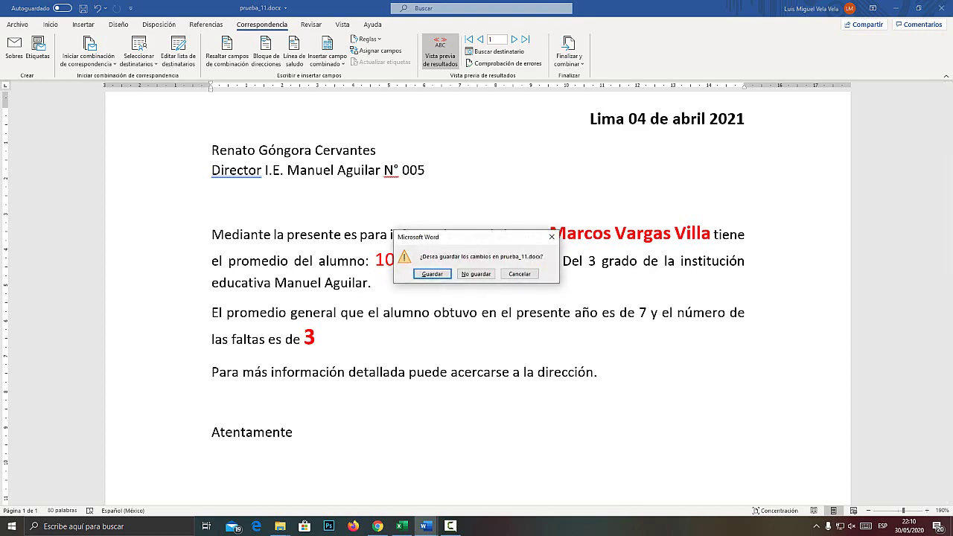
left_click(476, 274)
mouse_move(104, 191)
left_mouse_down()
mouse_move(383, 242)
mouse_move(761, 393)
left_mouse_up()
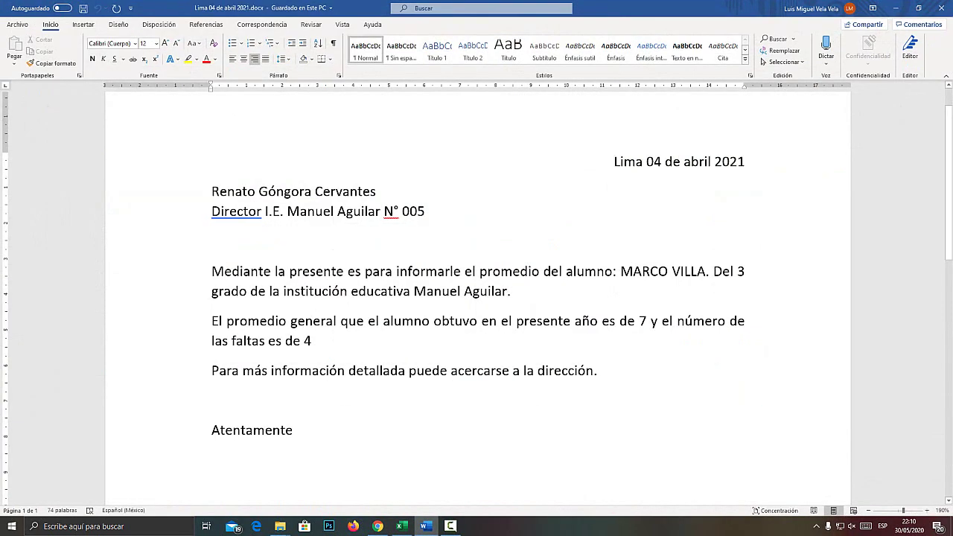
mouse_move(293, 430)
left_mouse_down()
mouse_move(212, 211)
mouse_move(613, 161)
left_mouse_up()
left_click(639, 320)
In Excel, select the whole student table range B3:G12.
left_click(401, 526)
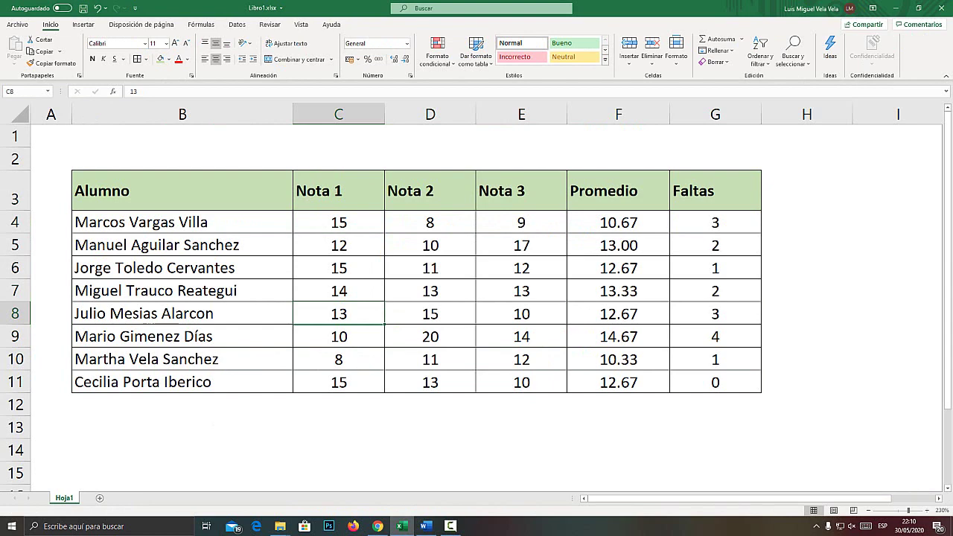
left_click_drag(182, 190, 714, 382)
left_click(183, 190)
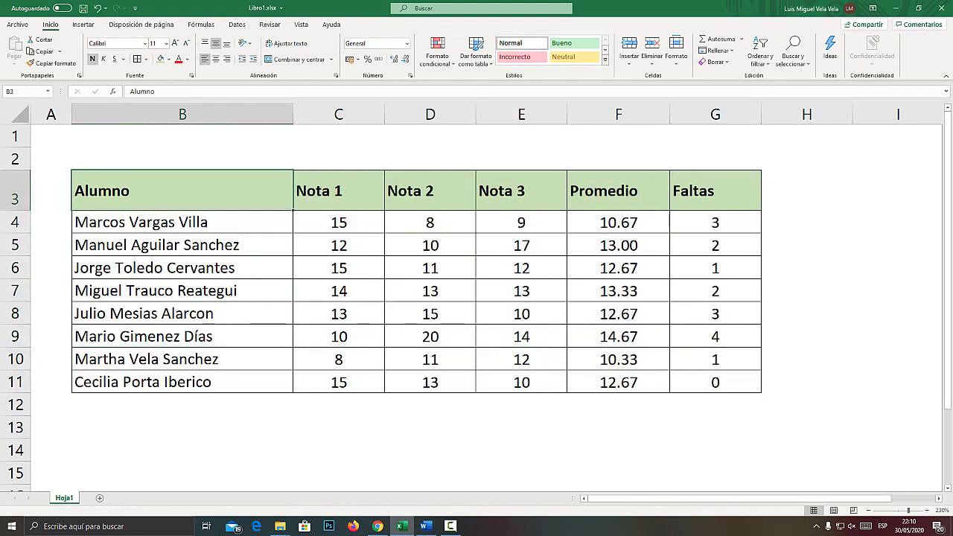
left_click_drag(183, 190, 715, 405)
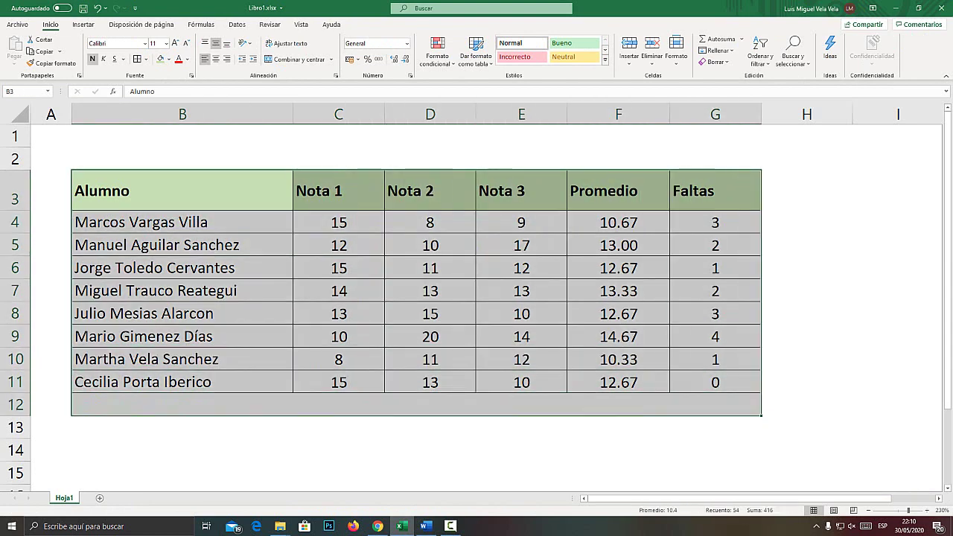
key("super+plus")
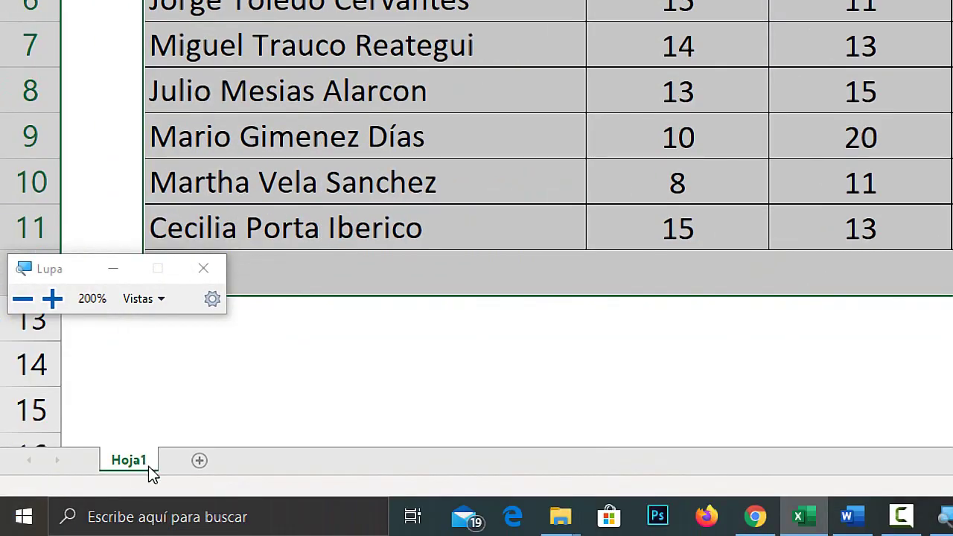
key("super+Escape")
left_click(339, 268)
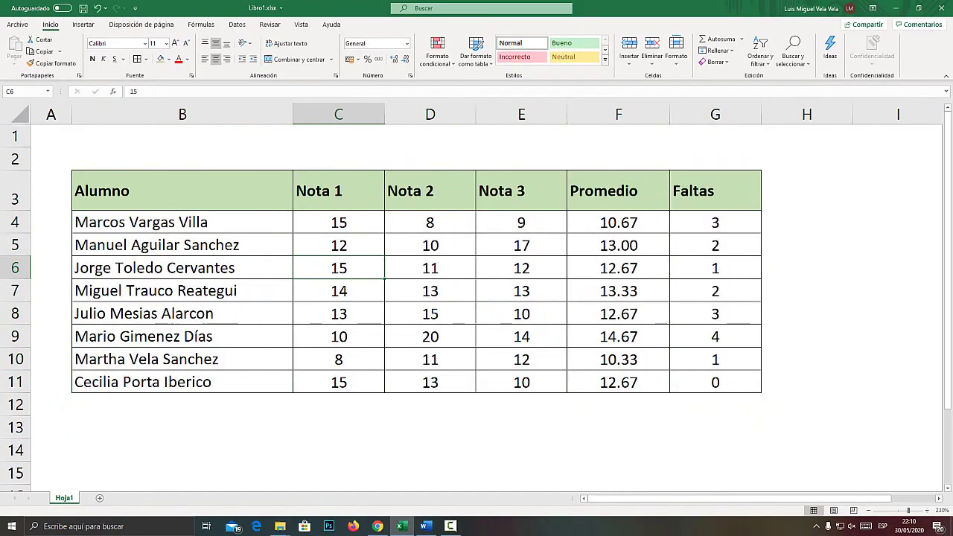
Return to the Lima 04 de abril 2021 letter and open the Correspondencia tab.
key("alt+Tab")
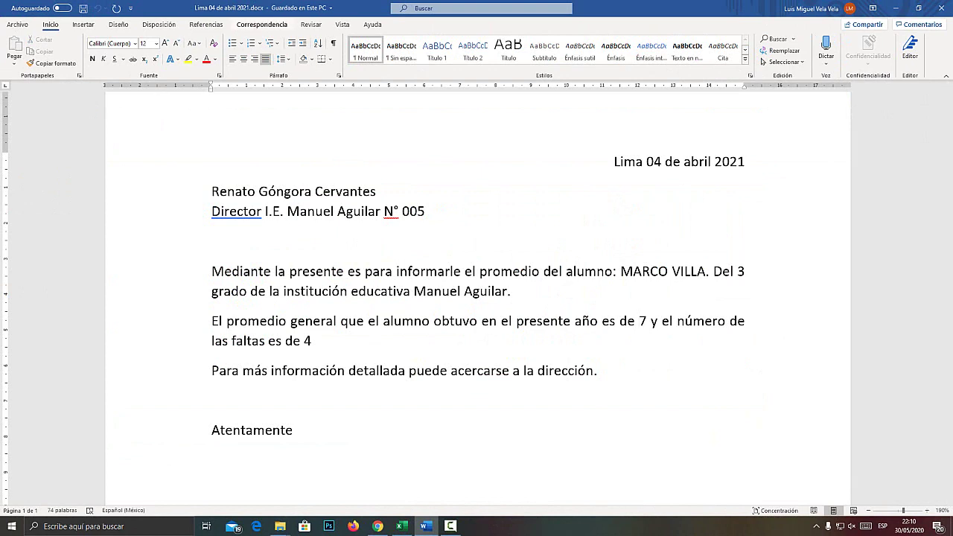
key("super+plus")
left_click(262, 23)
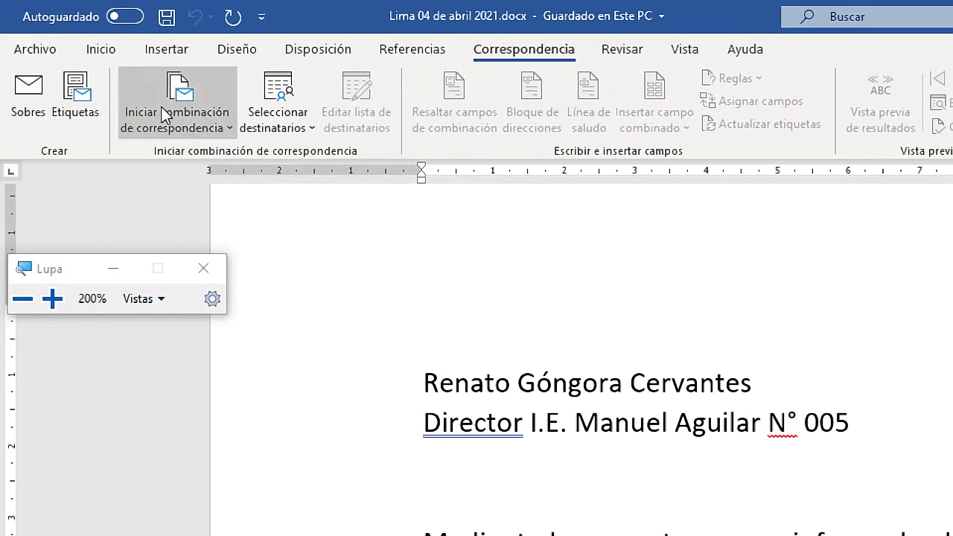
Choose Seleccionar destinatarios > Usar una lista existente.
left_click(207, 128)
left_click(207, 128)
left_click(306, 129)
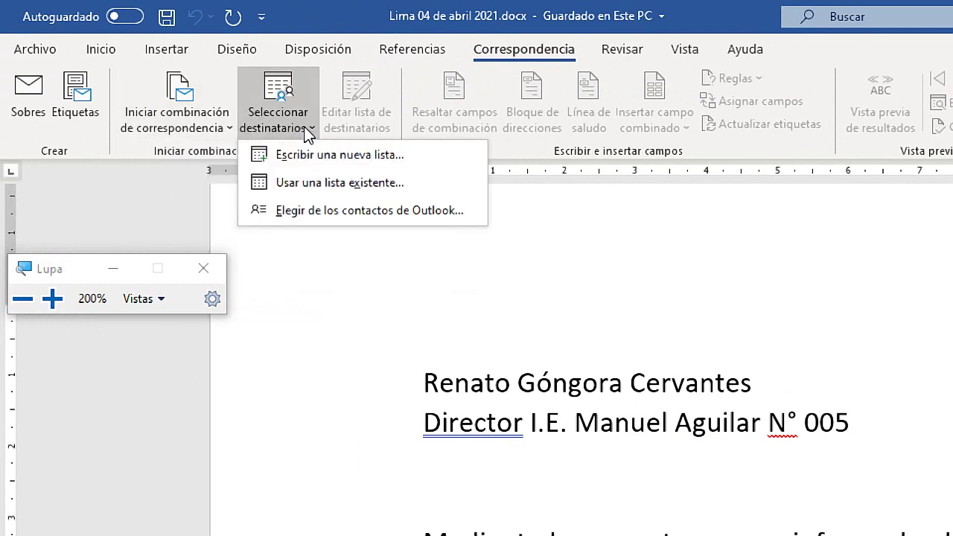
left_click(368, 190)
Browse to Escritorio > Combinación correspondecia word excel and pick Libro1.xlsx.
left_click_drag(376, 68, 428, 44)
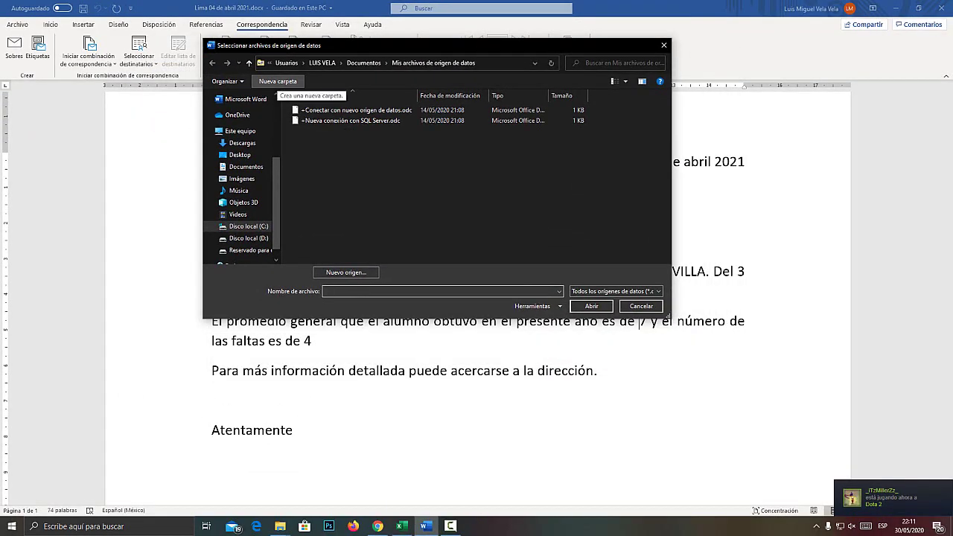
key("super+plus")
left_click(269, 62)
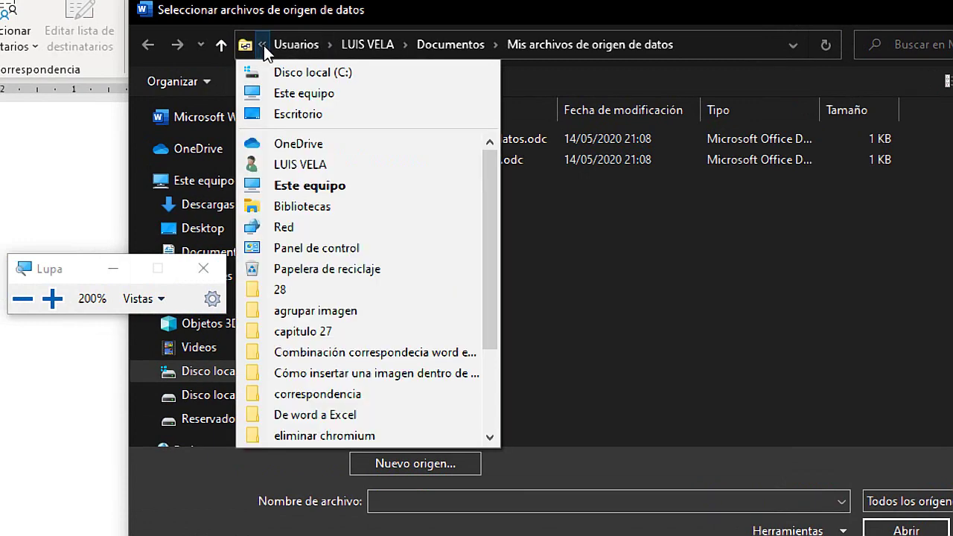
left_click(288, 116)
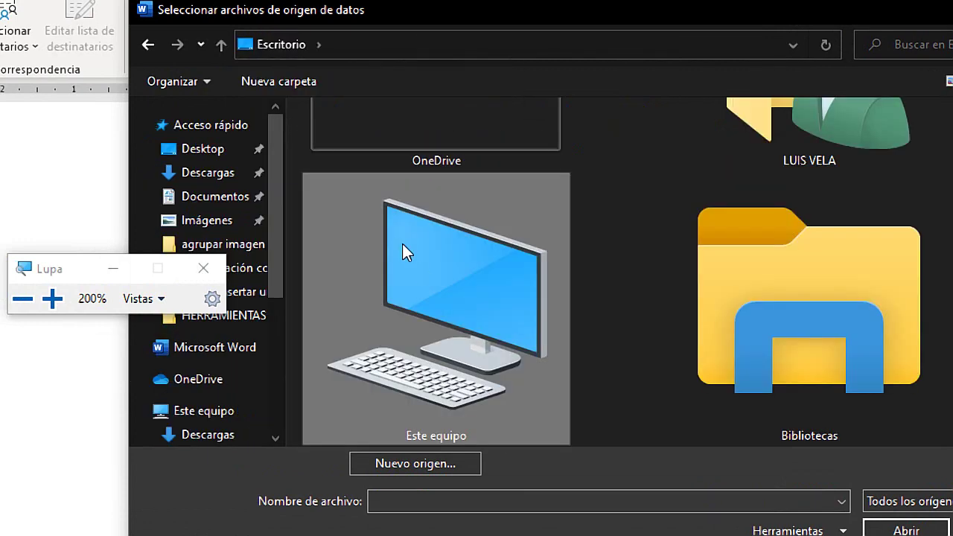
scroll(371, 252, "up", 2)
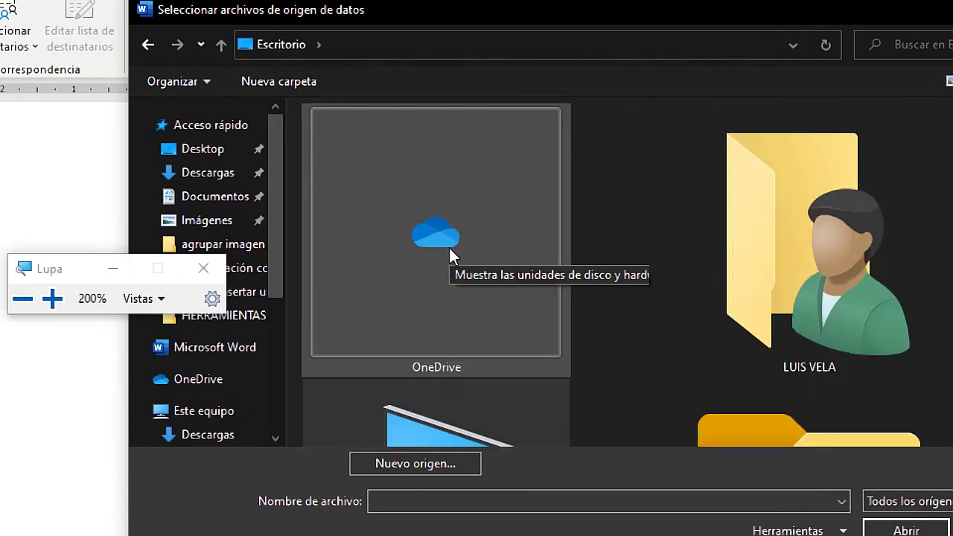
key("super+Escape")
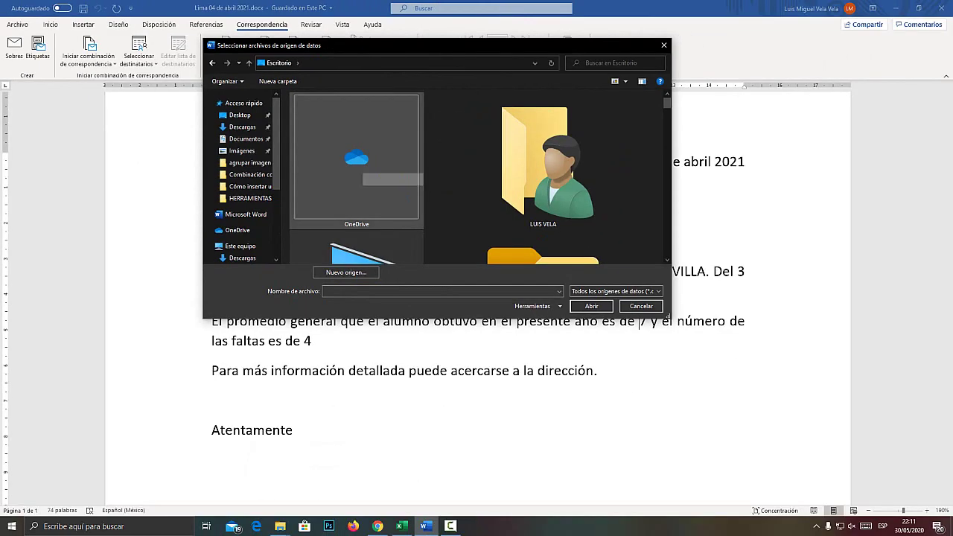
scroll(543, 156, "down", 3)
scroll(543, 156, "down", 2)
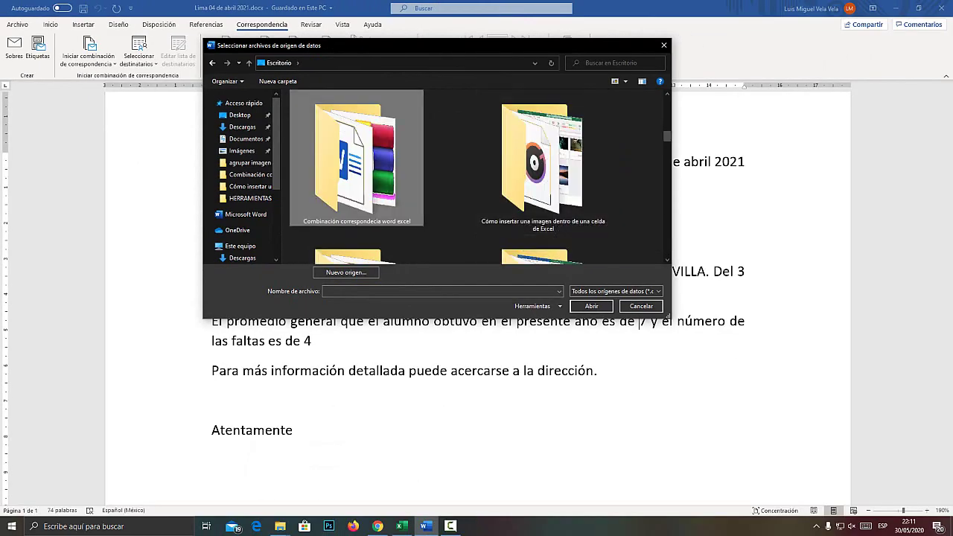
key("super+plus")
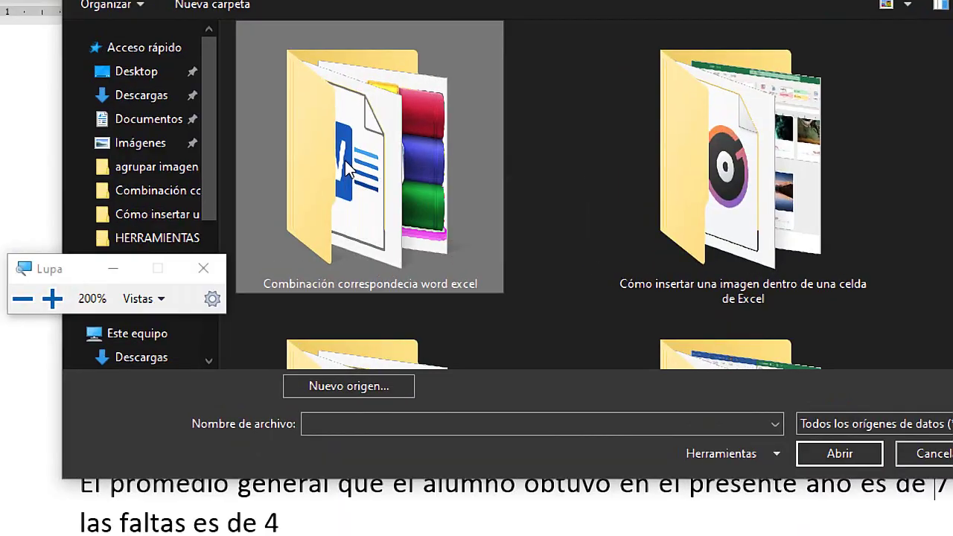
double_click(345, 160)
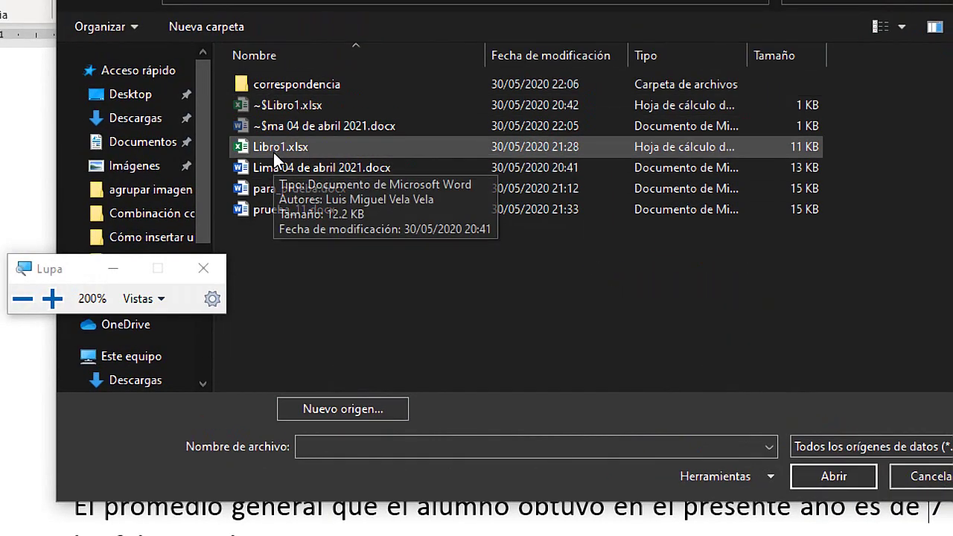
left_click(347, 148)
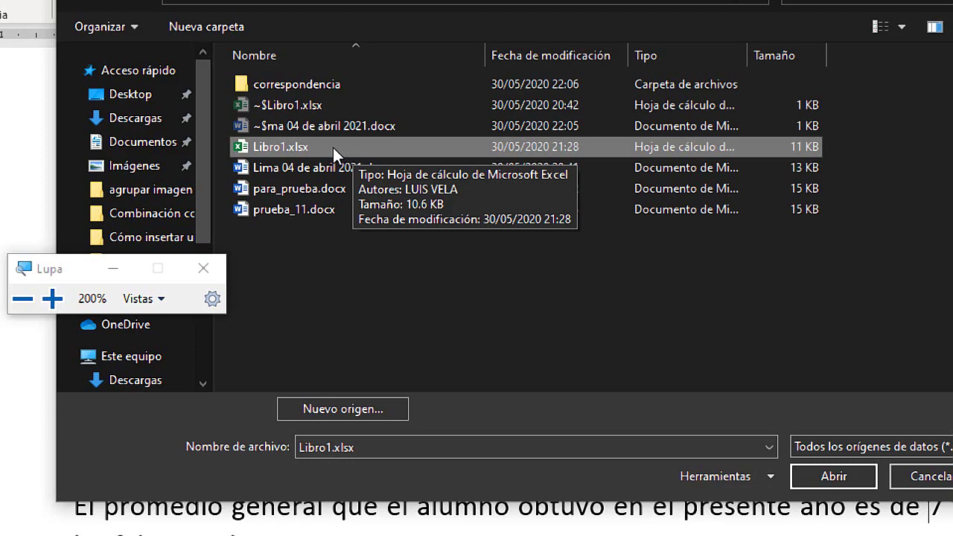
Open Libro1.xlsx and accept the Hoja1$ sheet, with first row as headers, as the recipient table.
double_click(298, 147)
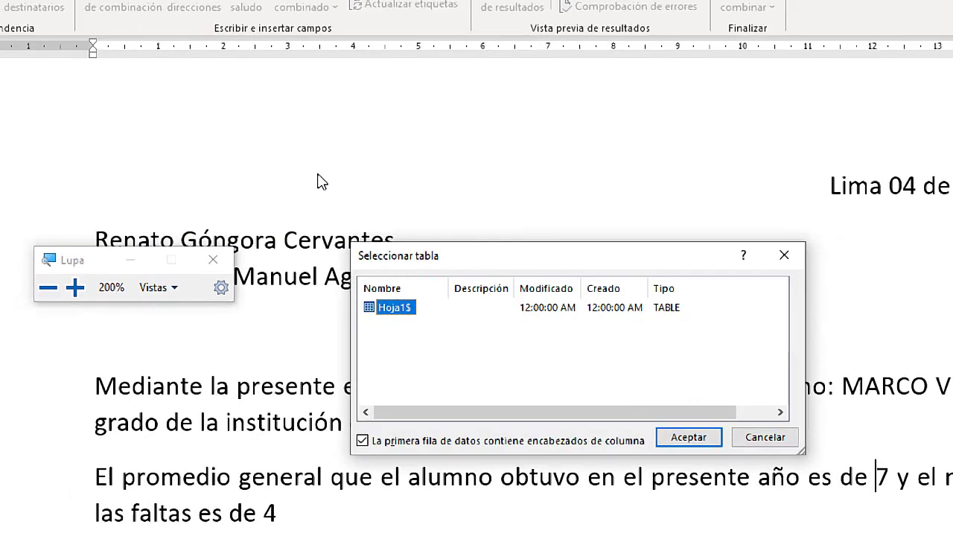
key("super+Escape")
left_click_drag(417, 201, 427, 155)
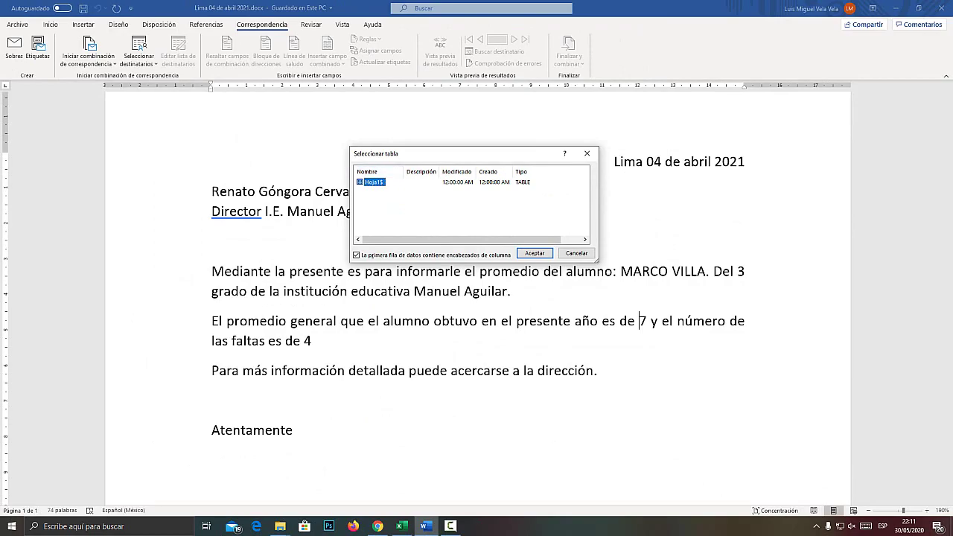
key("super+plus")
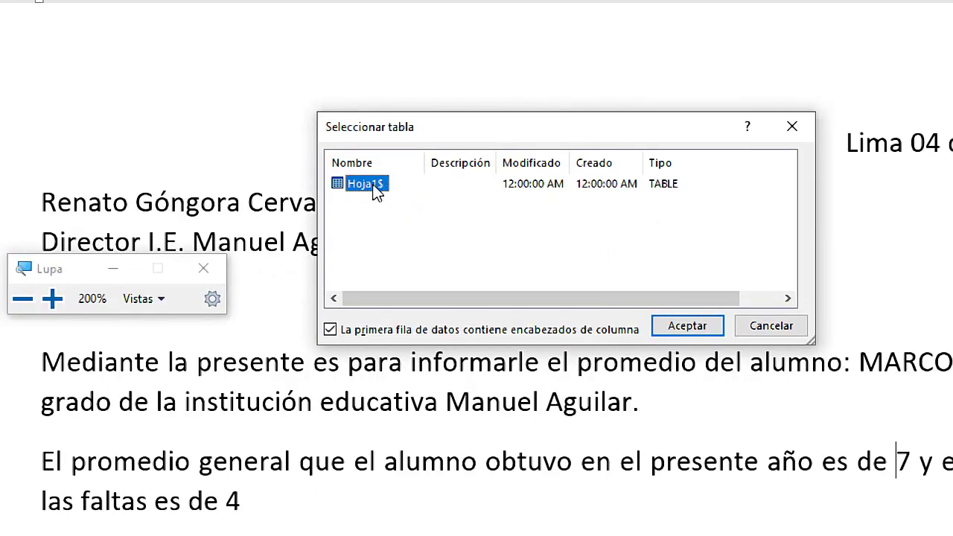
left_click_drag(424, 155, 560, 155)
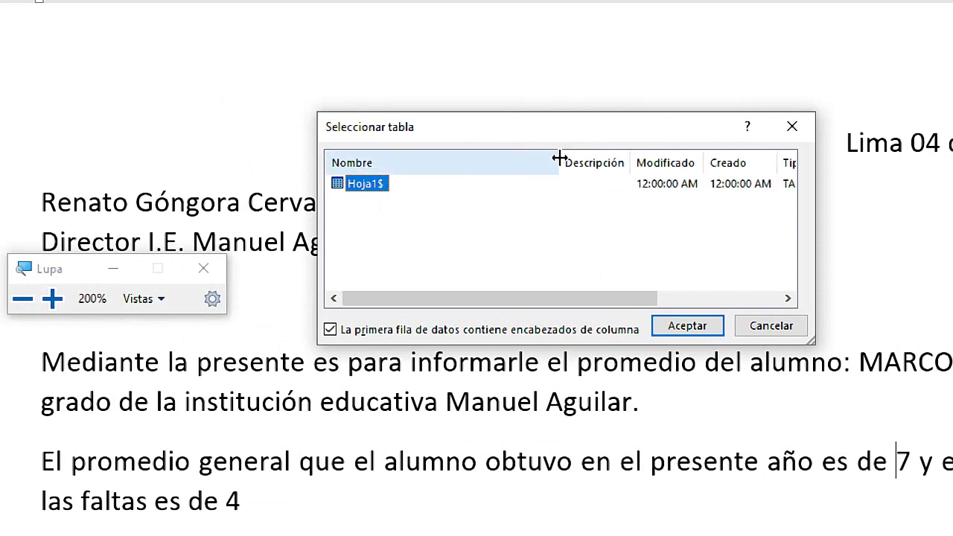
left_click_drag(560, 159, 410, 160)
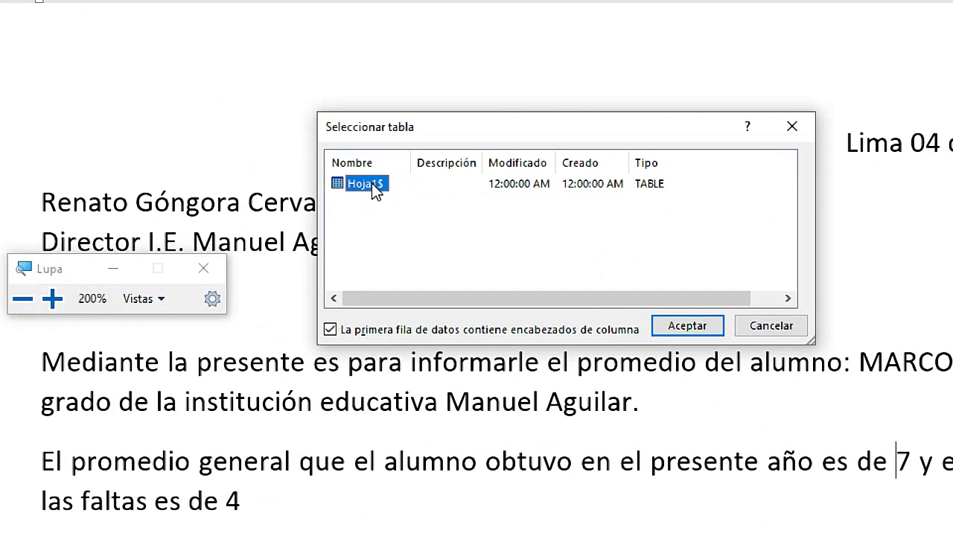
left_click(705, 327)
key("super+Escape")
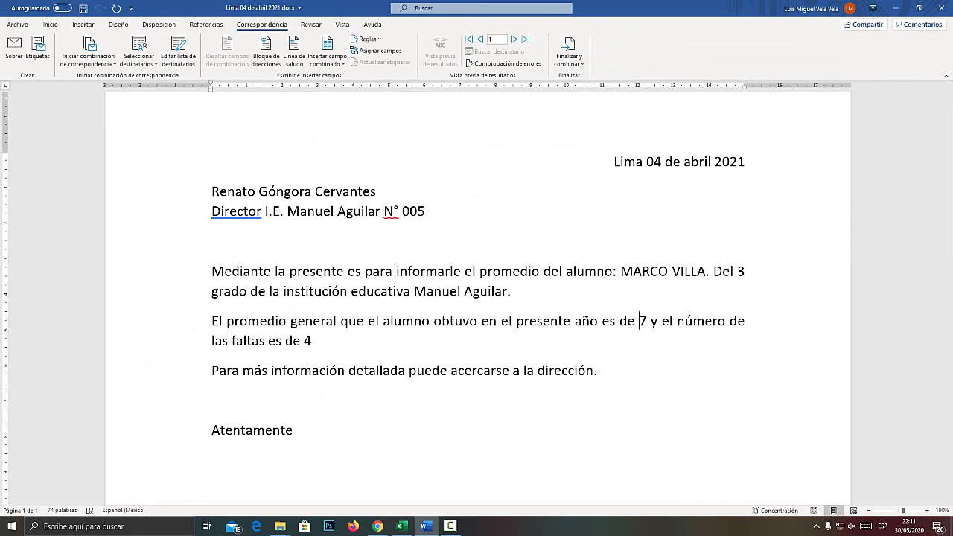
Add 'que el alumno:' after 'informarle' so the opening reads 'para informarle que el alumno:'.
left_click(620, 271)
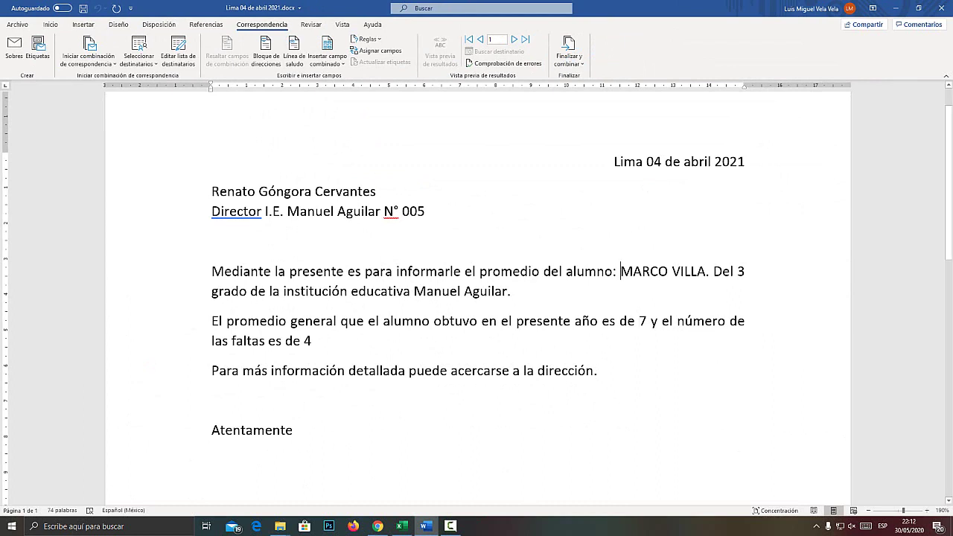
left_click_drag(211, 271, 364, 271)
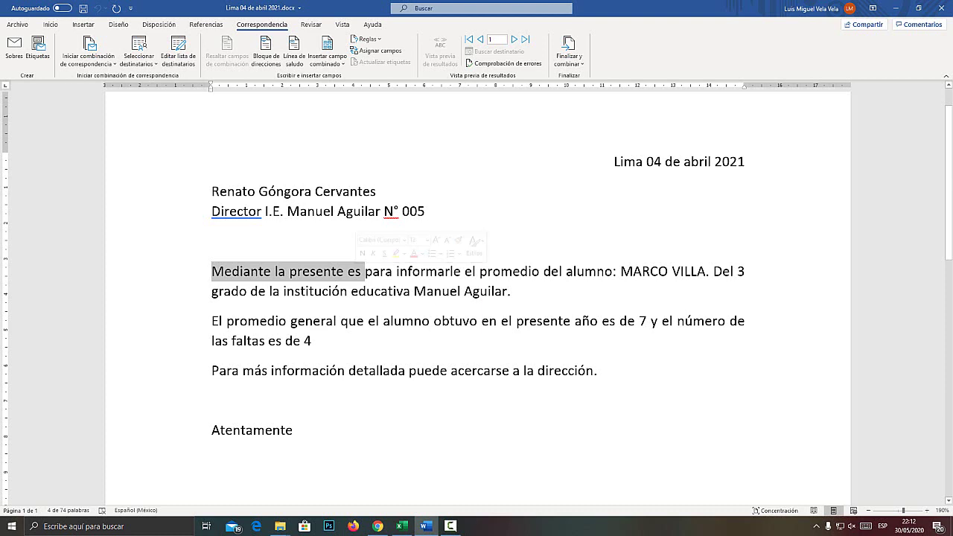
left_click(461, 271)
type("que el")
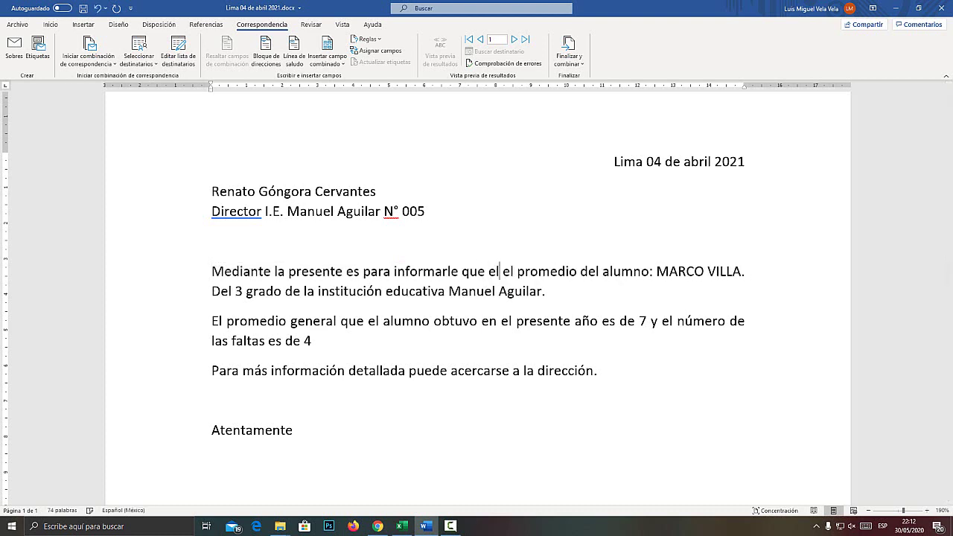
type(" alumno:")
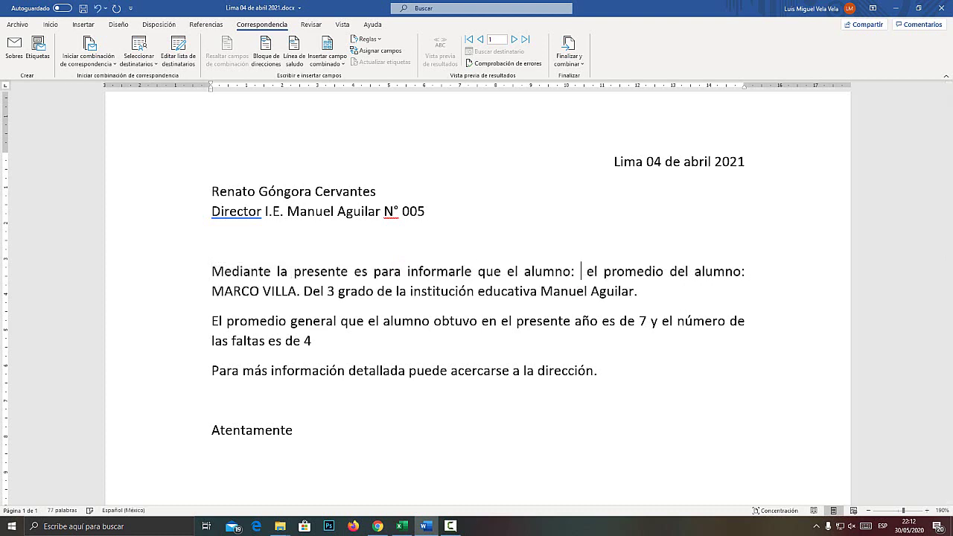
key("super+plus")
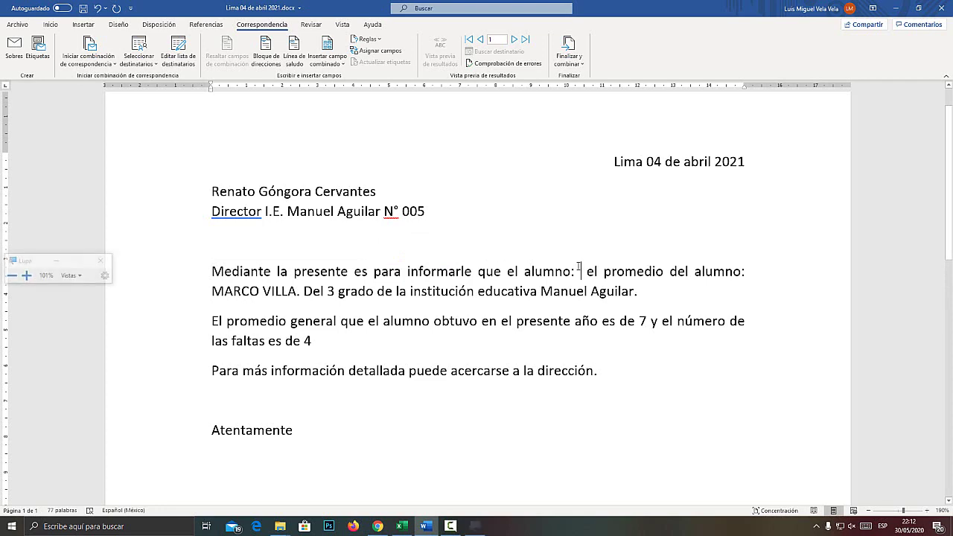
key("super+Escape")
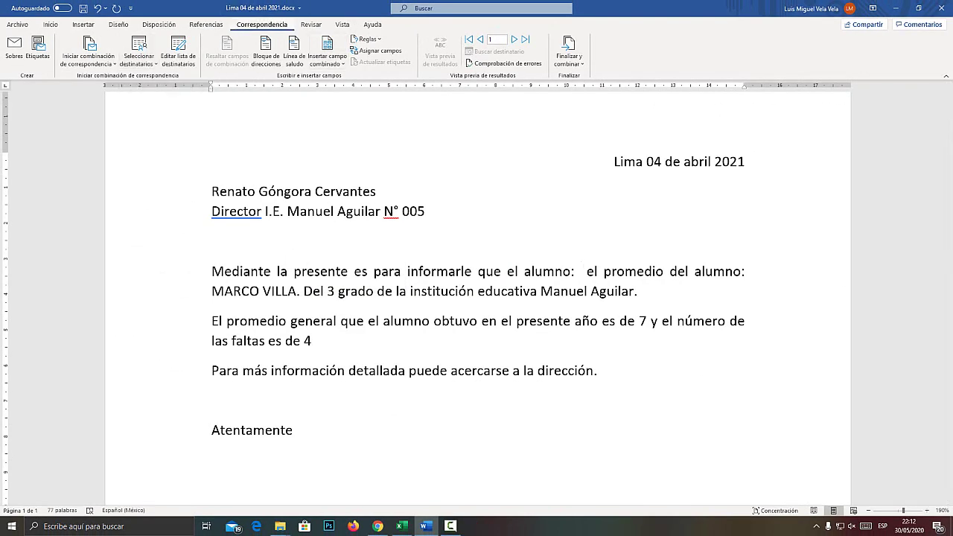
key("super+plus")
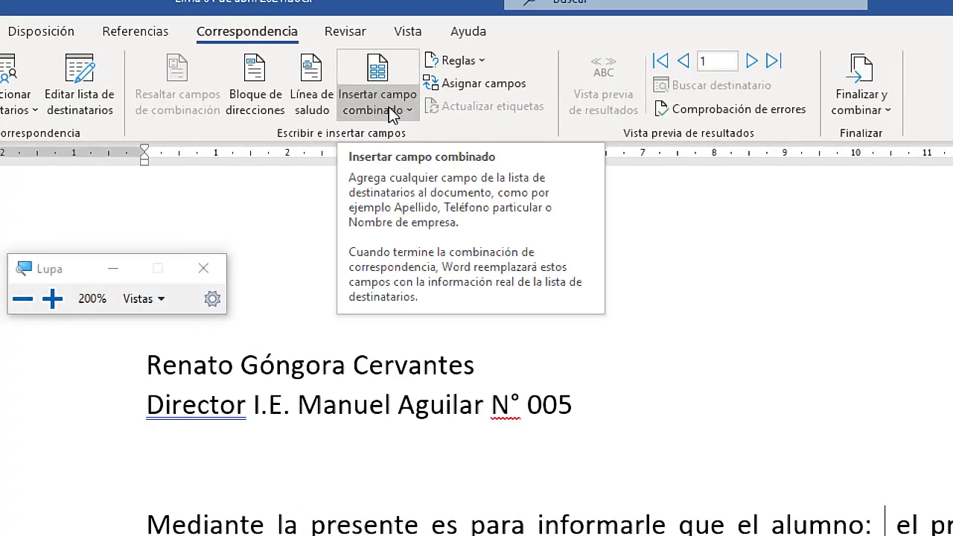
Review the Alumno-to-Faltas merge field list, then bring up the Excel student table.
left_click(393, 115)
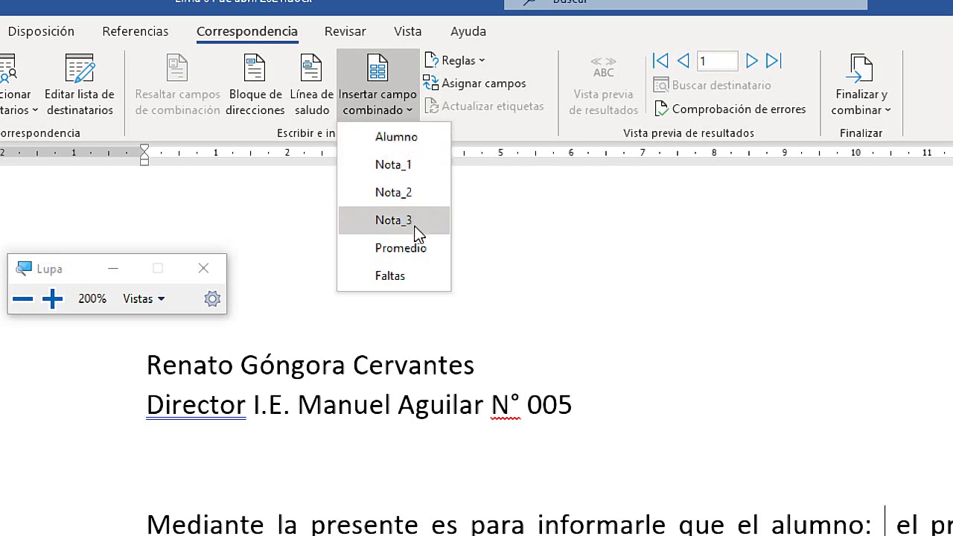
key("super+Escape")
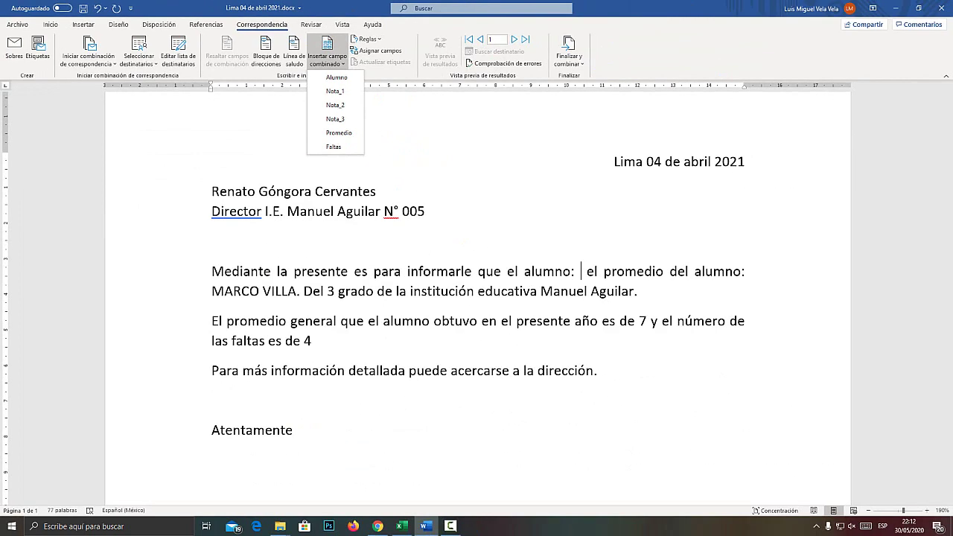
left_click(402, 526)
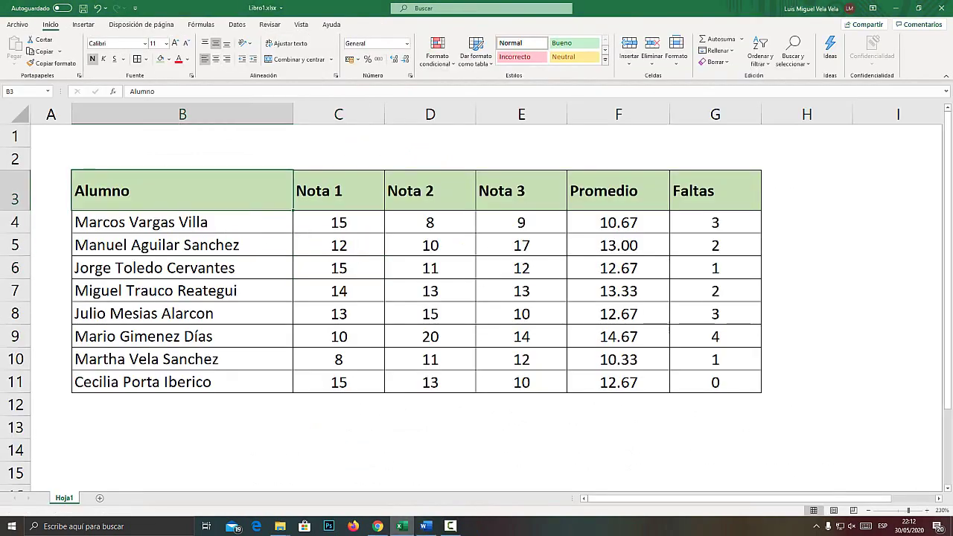
Check the Nota 1, Nota 2, Nota 3, Promedio and Faltas headers, then return to the Word letter.
key("super+plus")
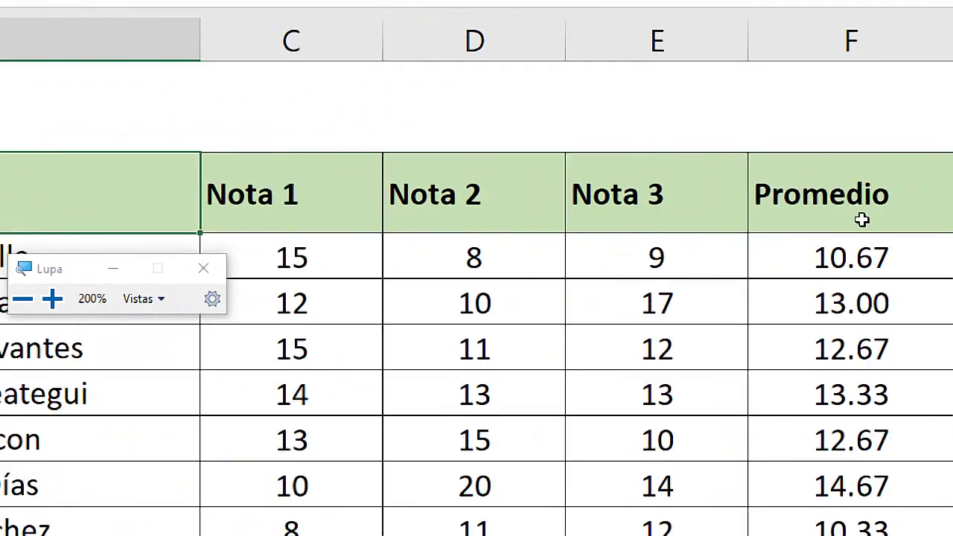
left_click(279, 188)
left_click(474, 193)
left_click(685, 201)
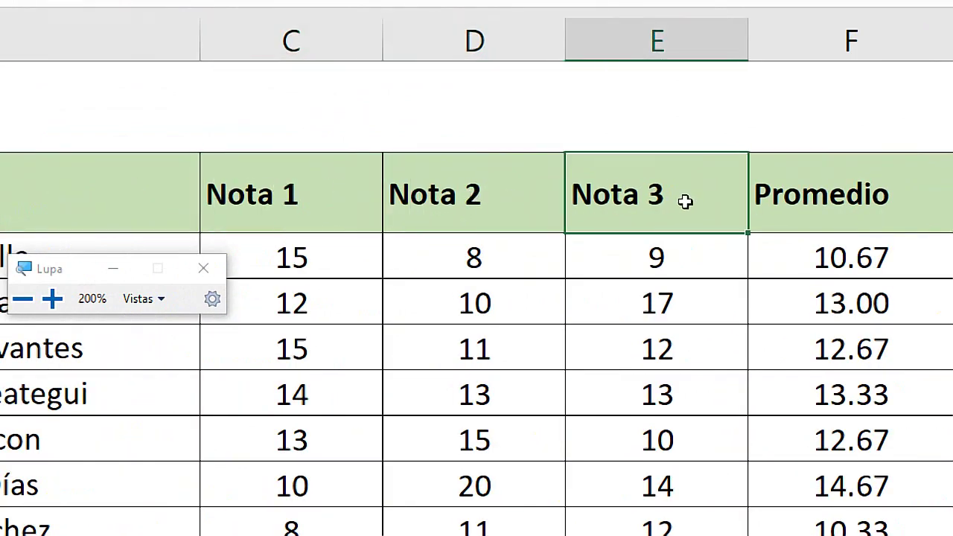
left_click(794, 202)
left_click(782, 198)
key("super+Escape")
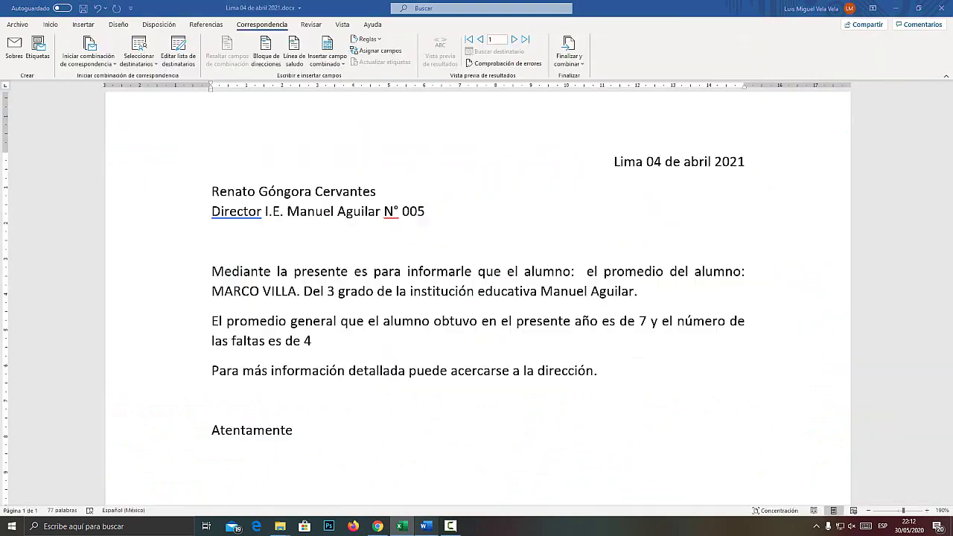
left_click(425, 526)
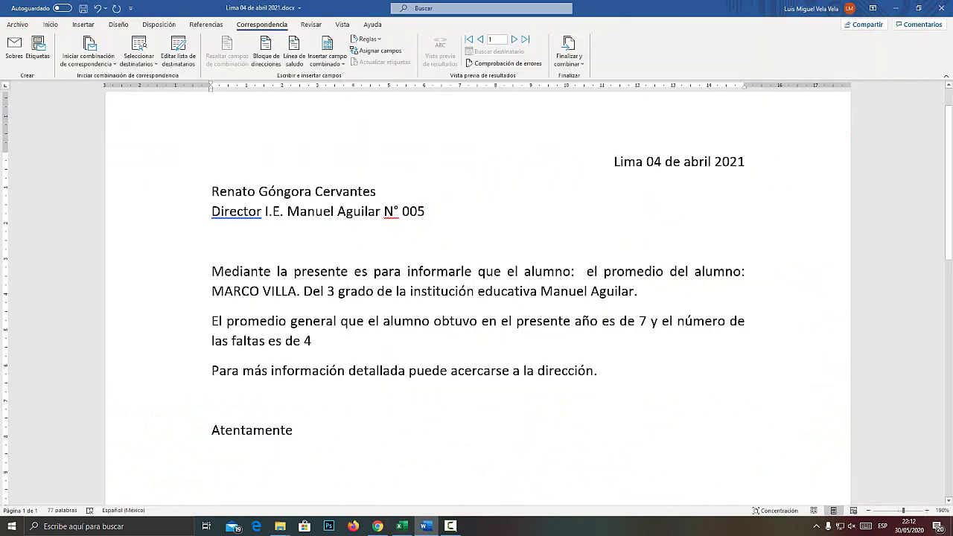
Insert the Alumno merge field after 'alumno:' in the first sentence.
key("super+plus")
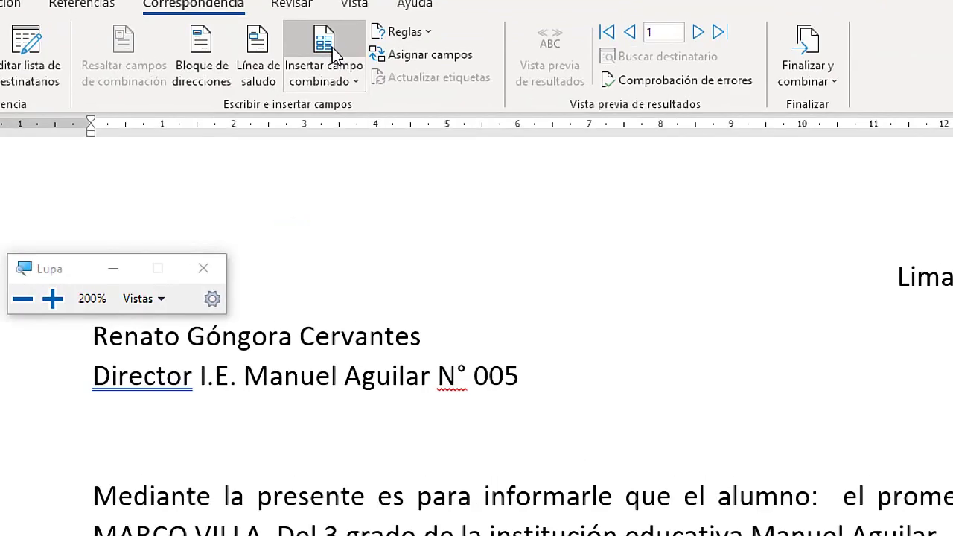
left_click(330, 61)
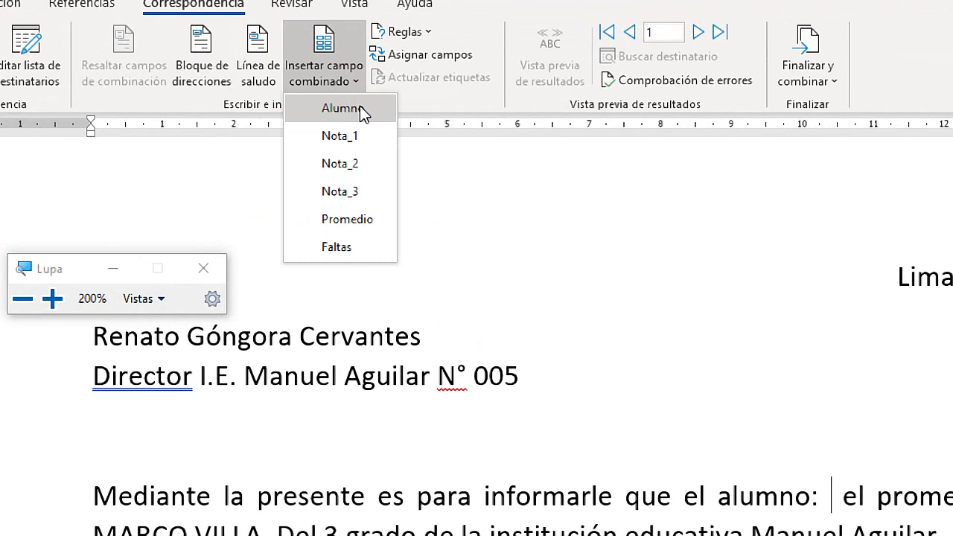
key("super+Escape")
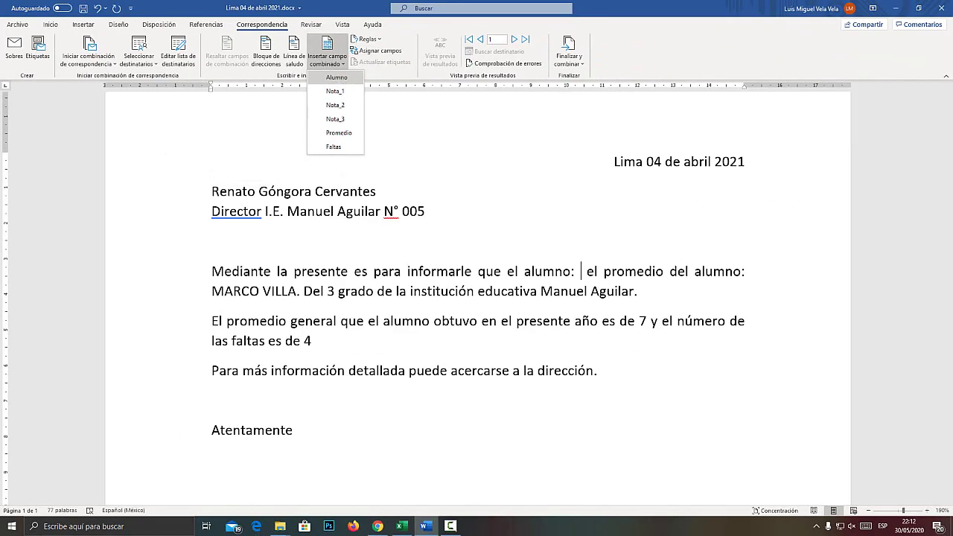
left_click(337, 78)
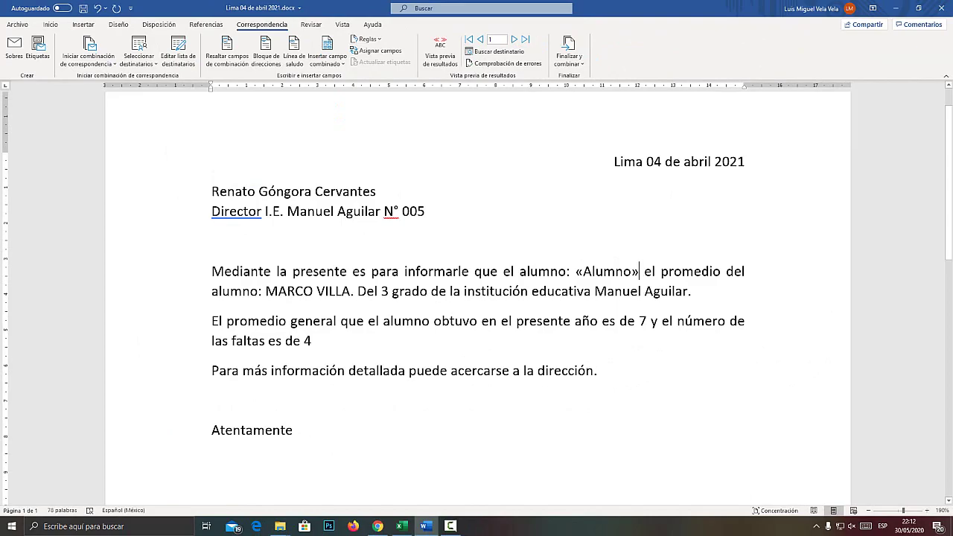
Check the new «Alumno» field and add 'y' right after it.
key("super+plus")
left_click(616, 270)
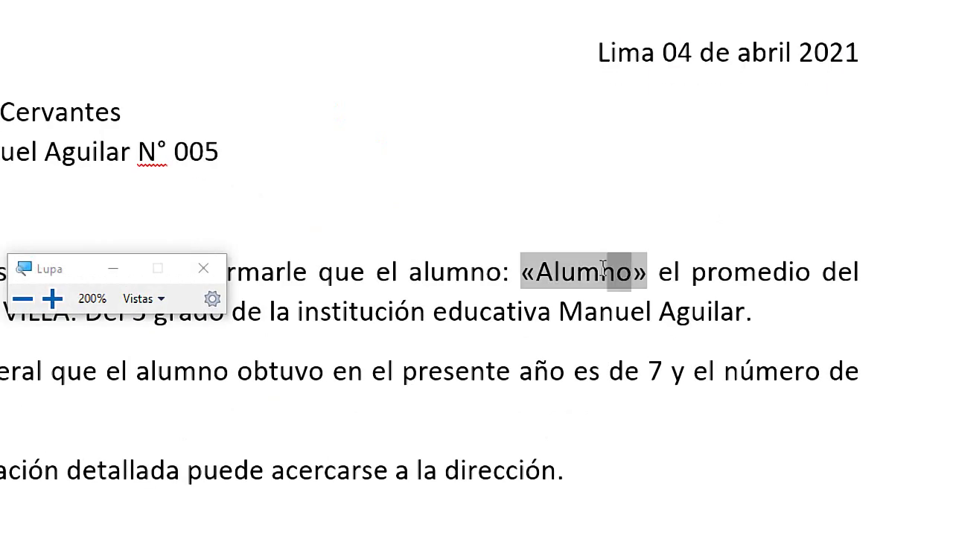
left_click_drag(603, 269, 534, 272)
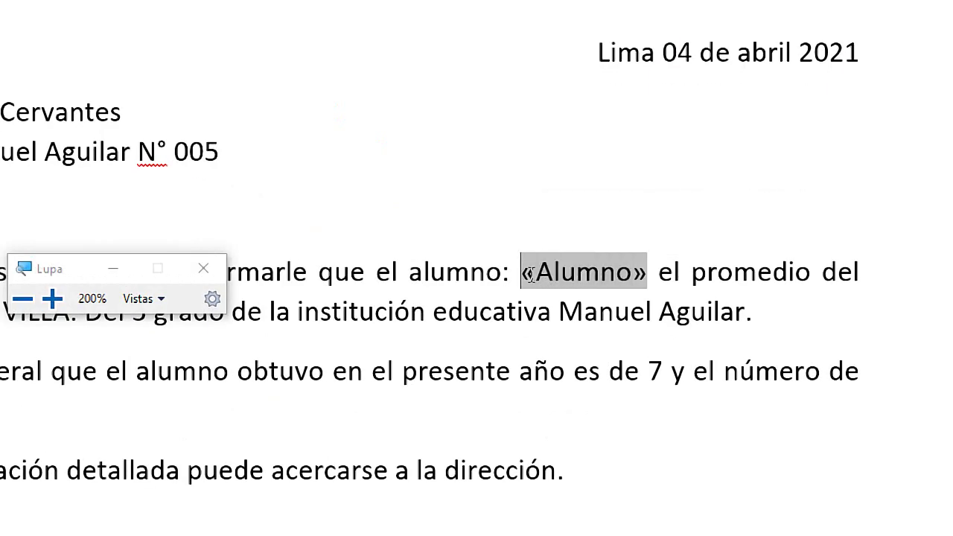
left_click(601, 272)
mouse_move(651, 261)
left_mouse_down()
mouse_move(568, 283)
mouse_move(640, 273)
left_mouse_up()
left_click(558, 272)
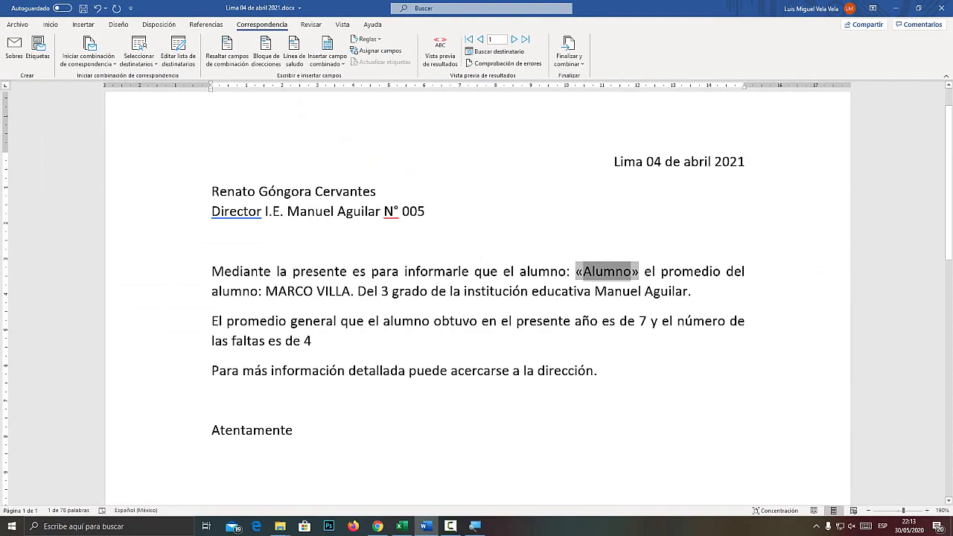
key("Right")
type("y")
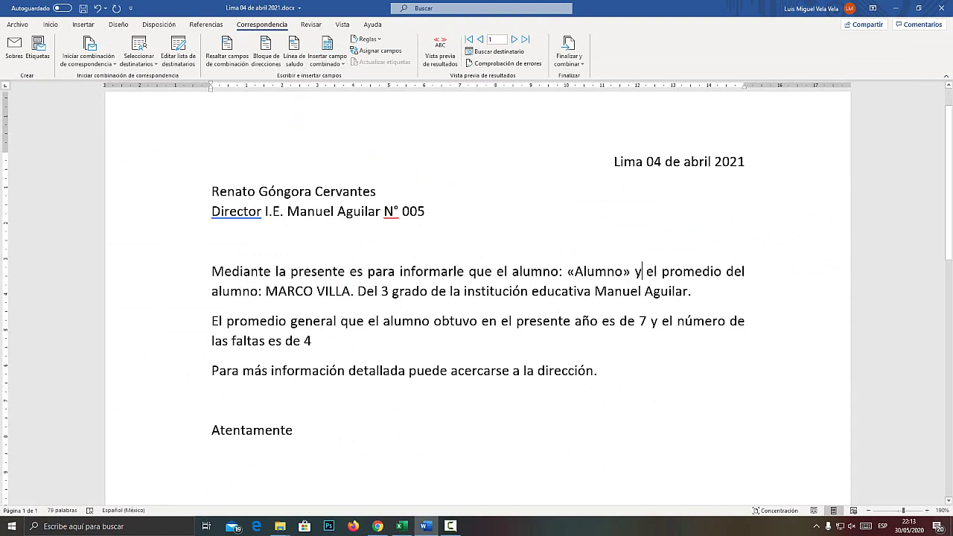
Delete the typed student name and replace 'del alumno:' with 'es:'.
left_click_drag(357, 291, 266, 291)
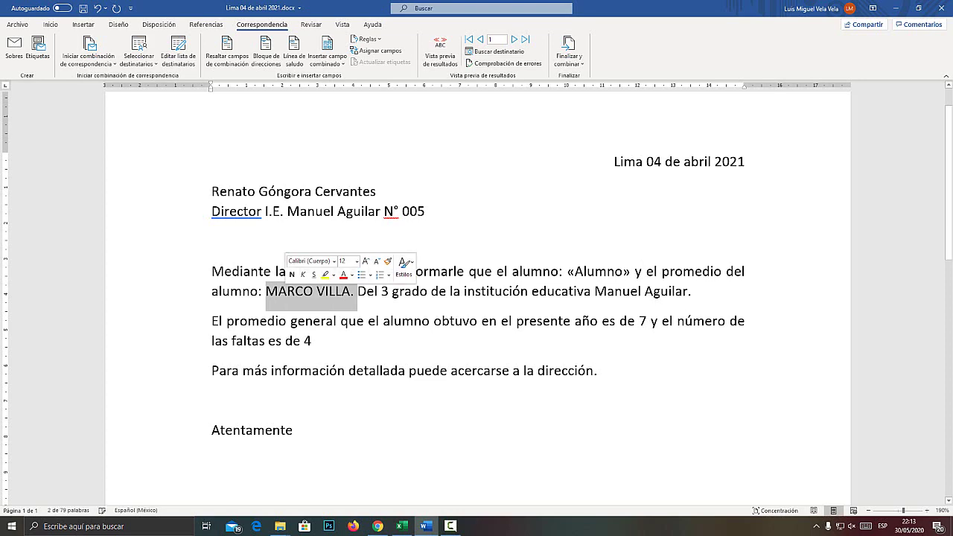
key("Delete")
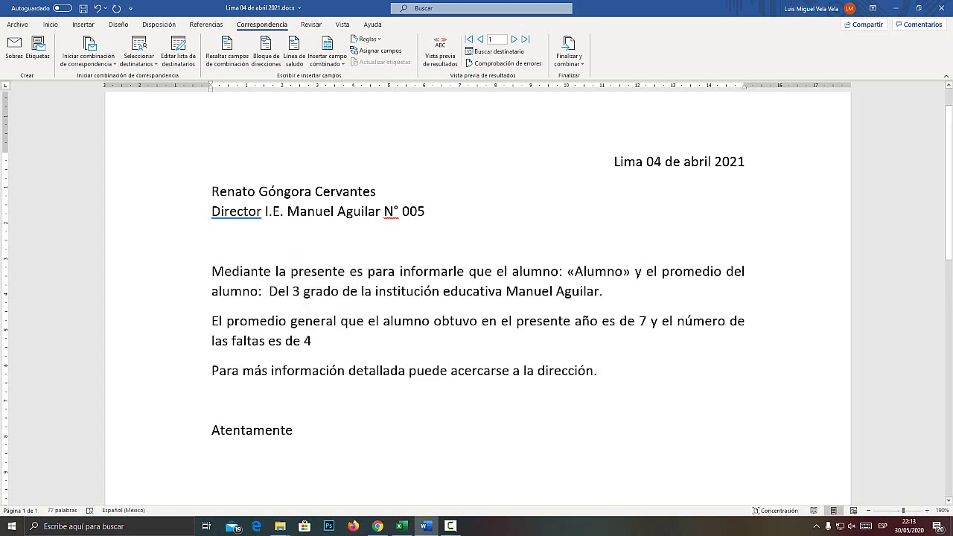
key("super+plus")
left_click(203, 271)
left_click_drag(268, 291, 725, 271)
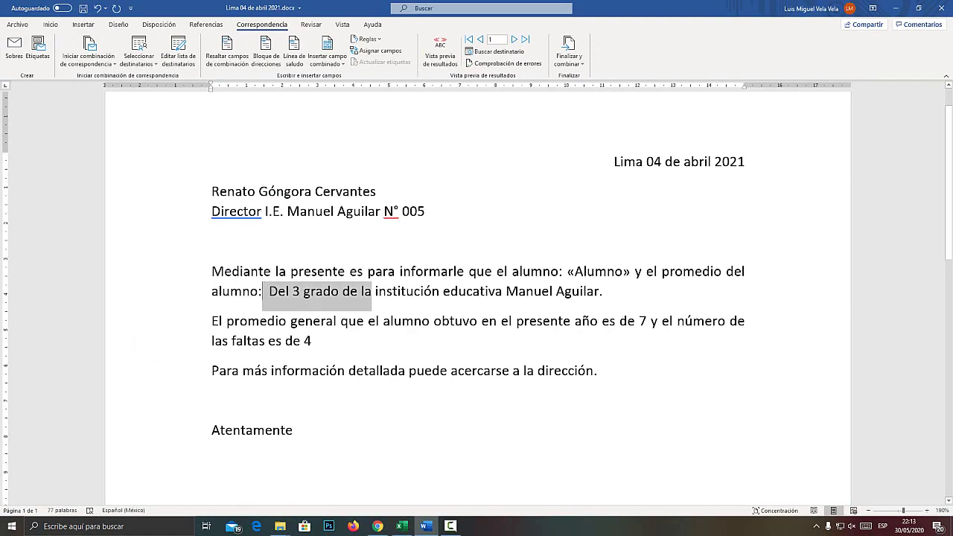
type("es: Del")
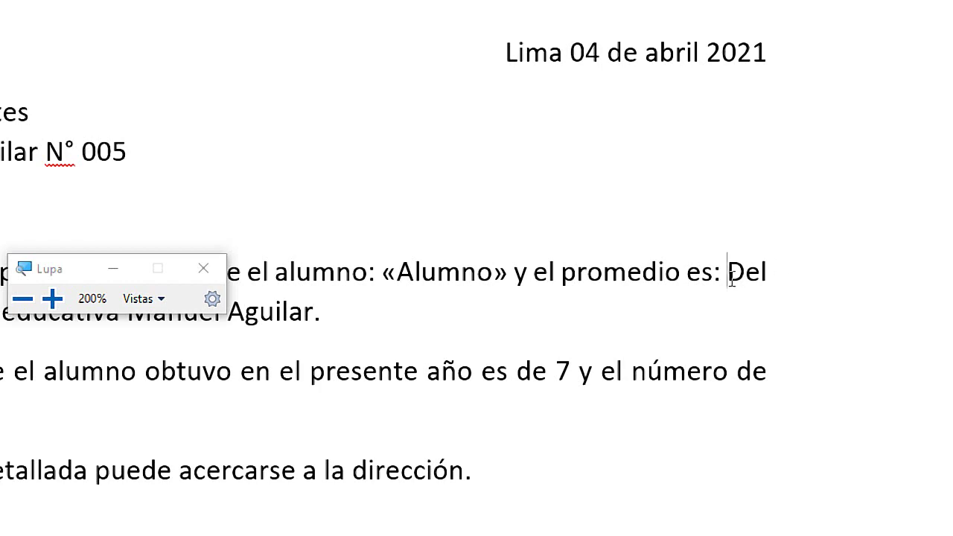
Insert the Promedio merge field before 'Del 3 grado' and check both merge fields.
key("super+Escape")
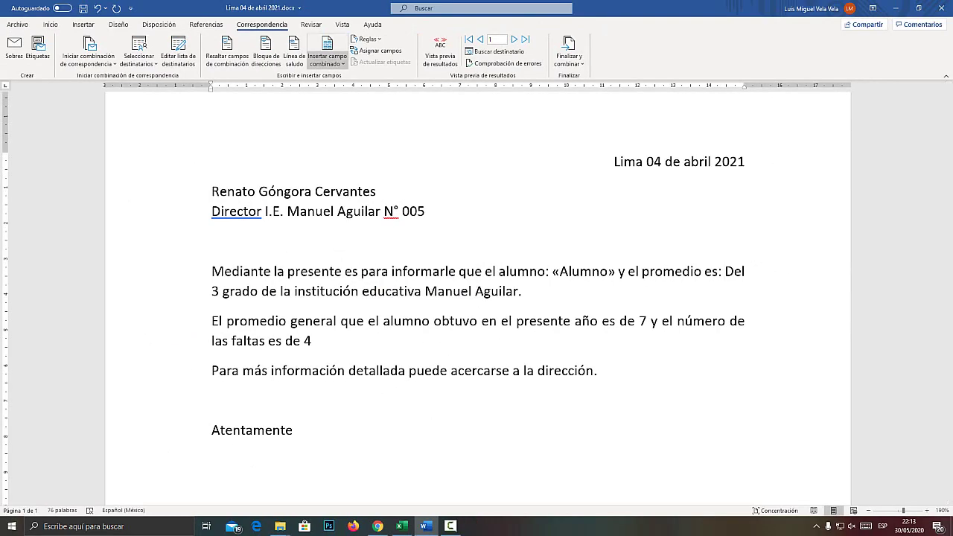
left_click(327, 60)
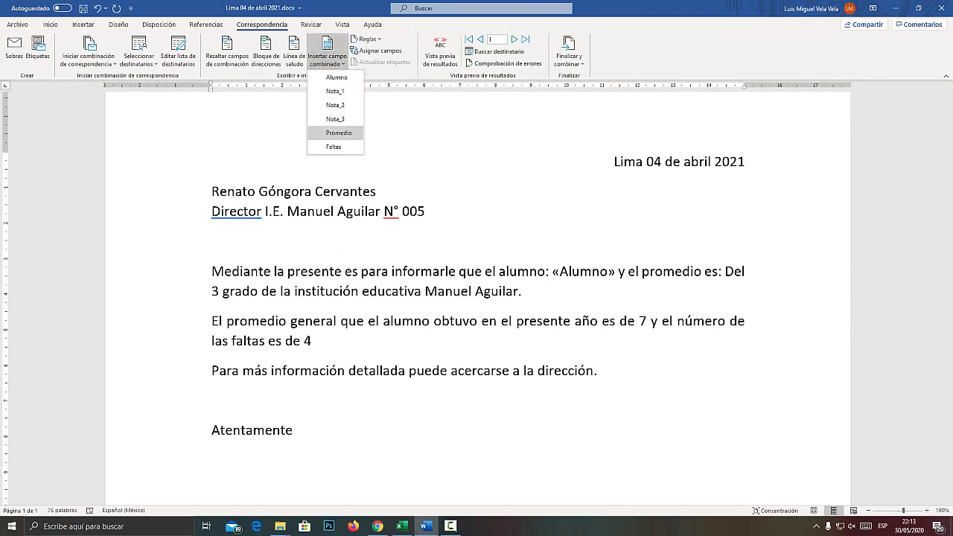
key("super+plus")
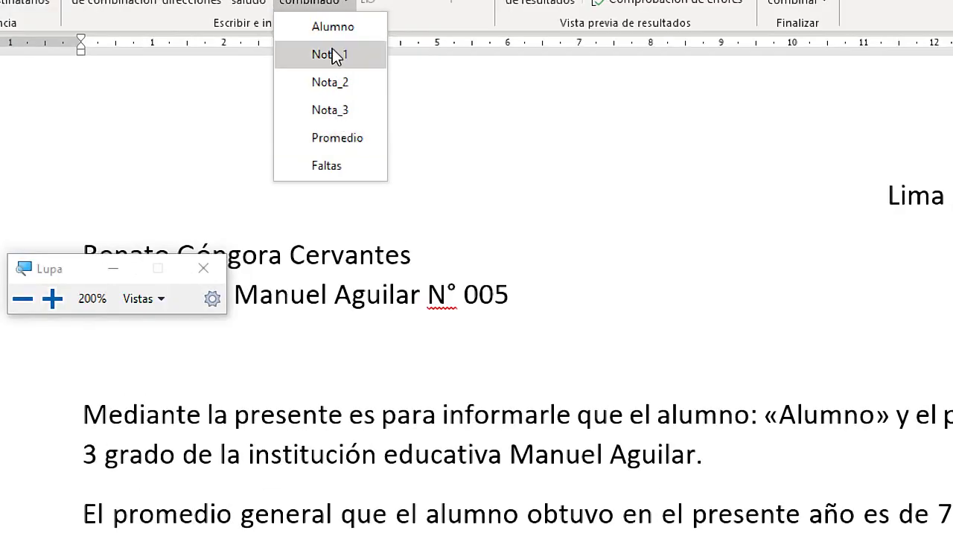
left_click(341, 186)
key("super+Escape")
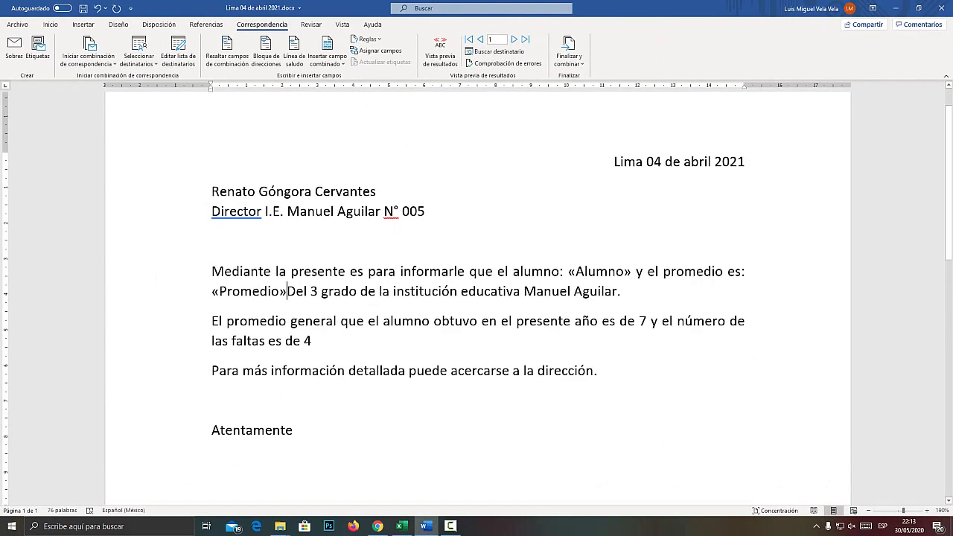
key("super+plus")
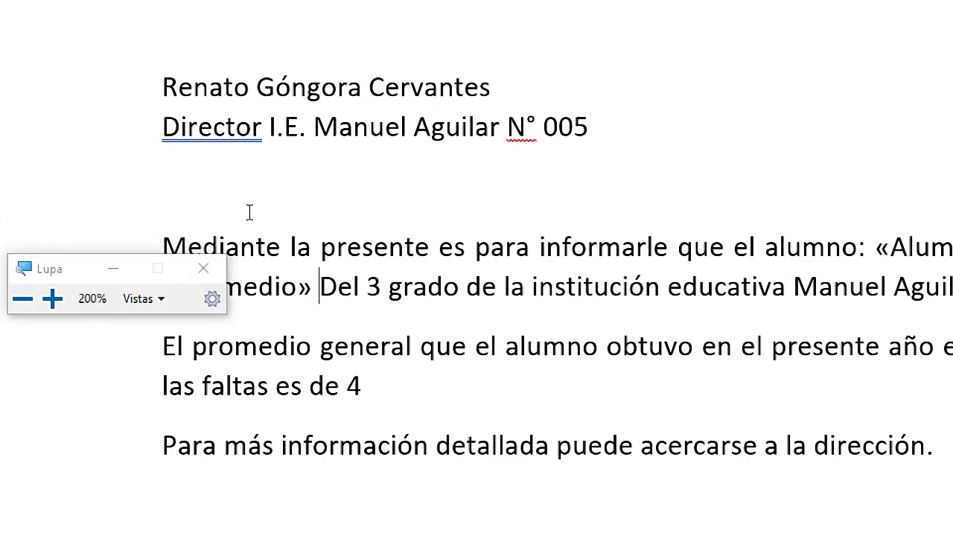
left_click_drag(379, 437, 213, 444)
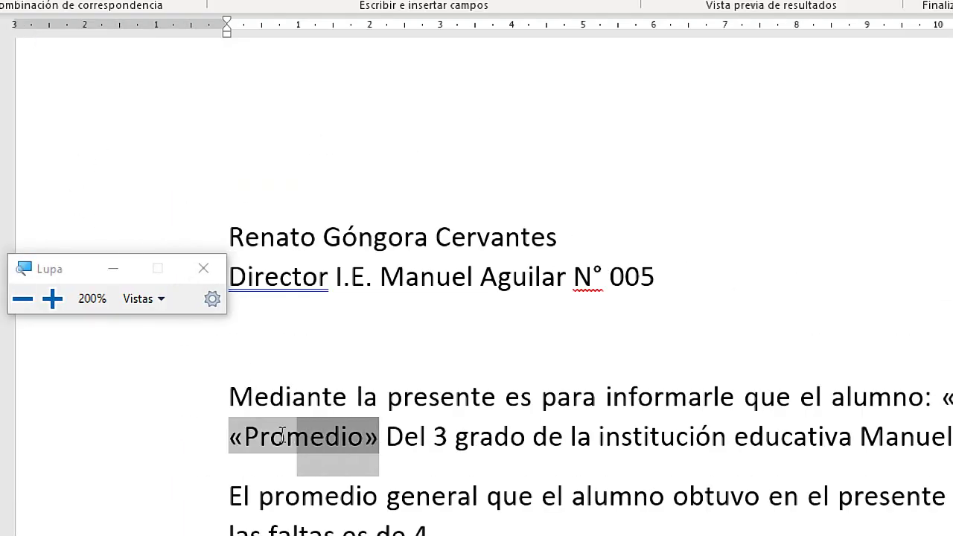
key("super+Escape")
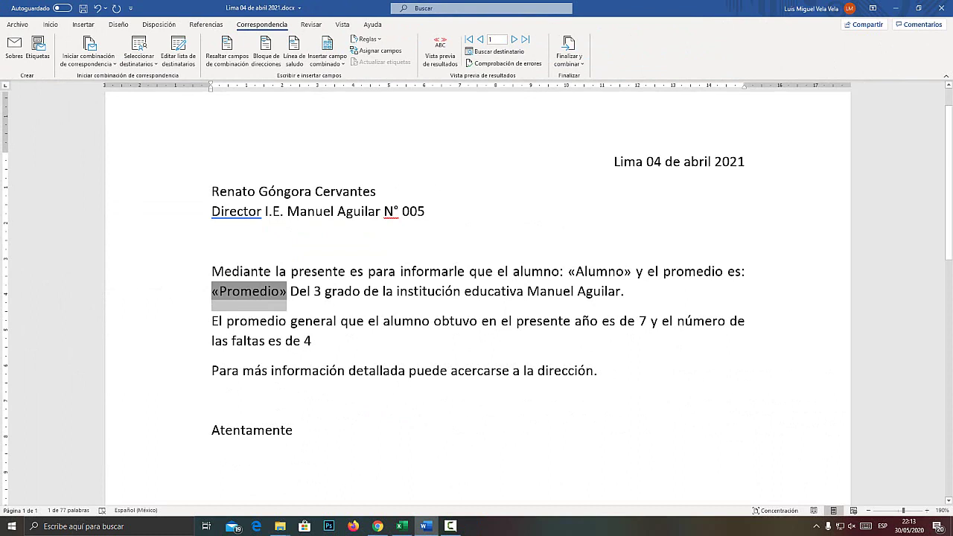
left_click_drag(631, 272, 569, 272)
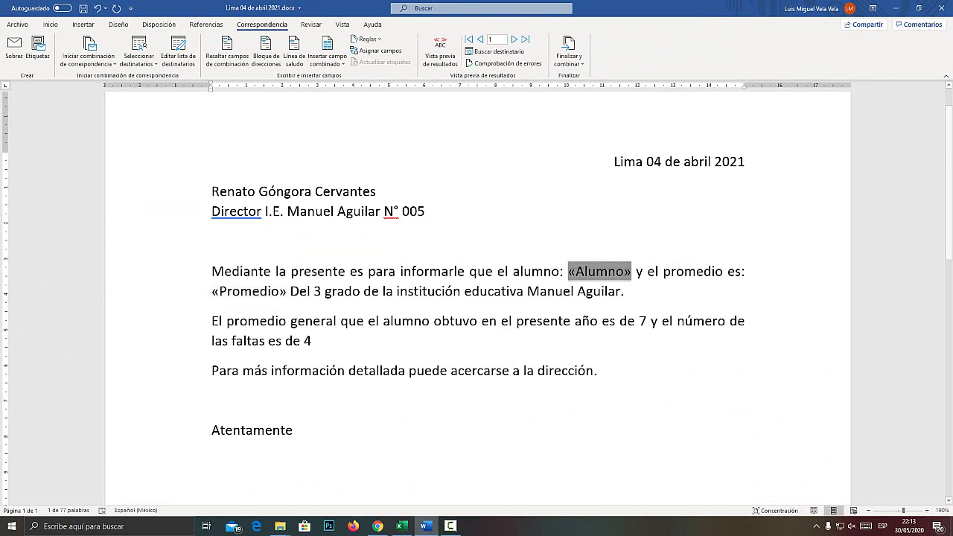
Delete the absences number 4 after 'las faltas es de'.
left_click(311, 341)
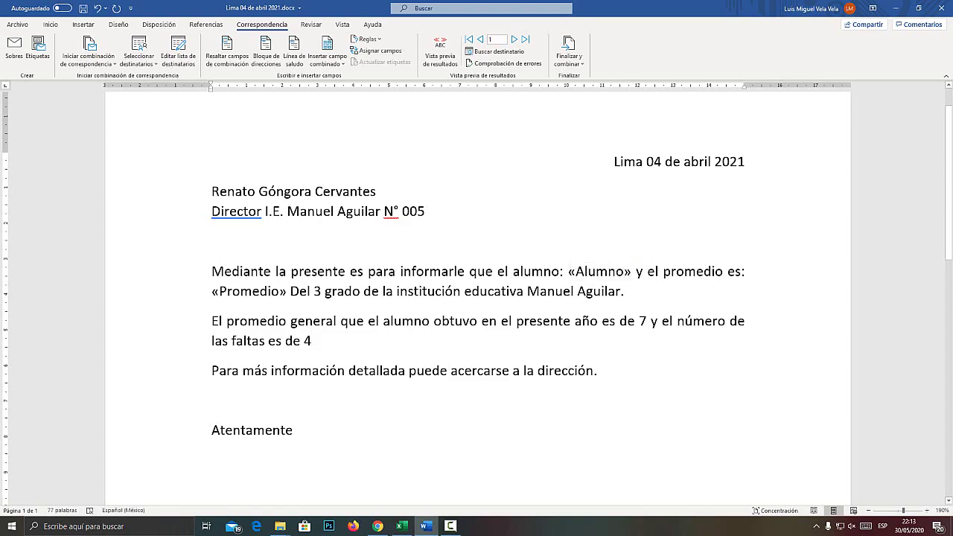
key("super+plus")
left_click_drag(313, 340, 305, 344)
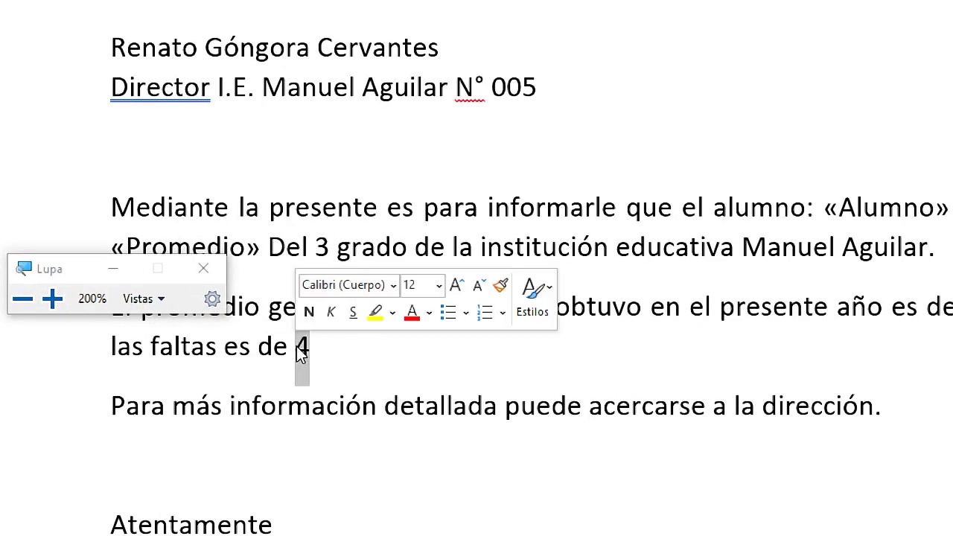
key("BackSpace")
key("super+Escape")
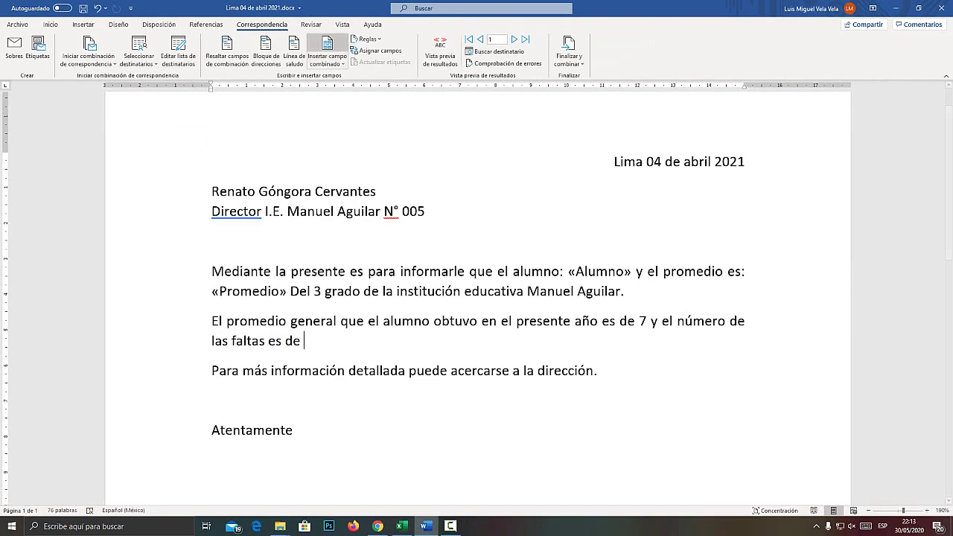
Insert the Faltas merge field in place of the deleted 4.
key("super+plus")
left_click(335, 64)
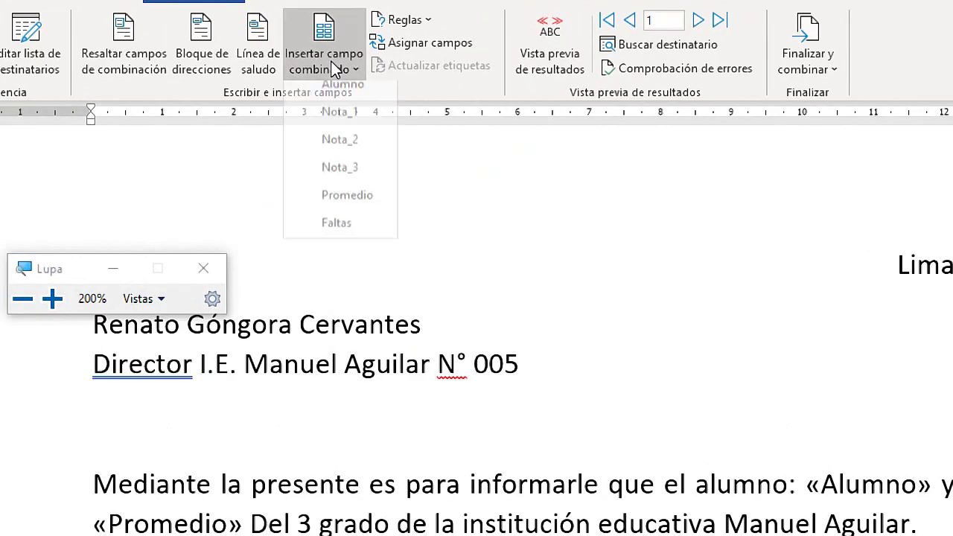
left_click(333, 235)
key("super+Escape")
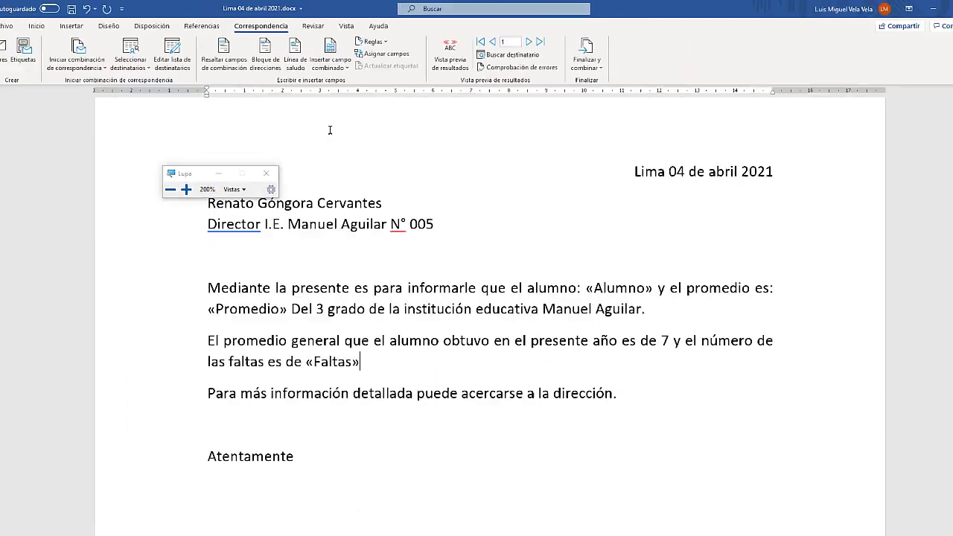
key("super+plus")
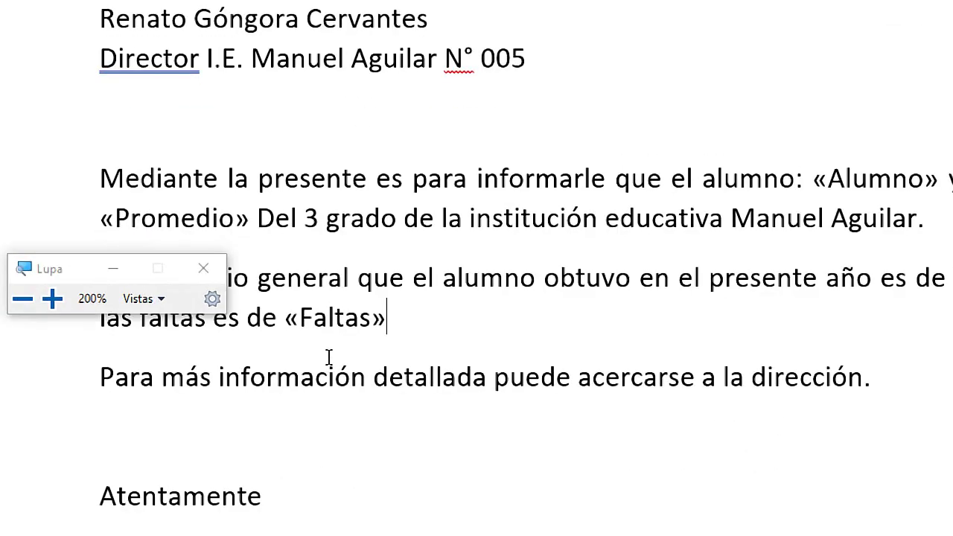
left_click(325, 341)
key("super+Escape")
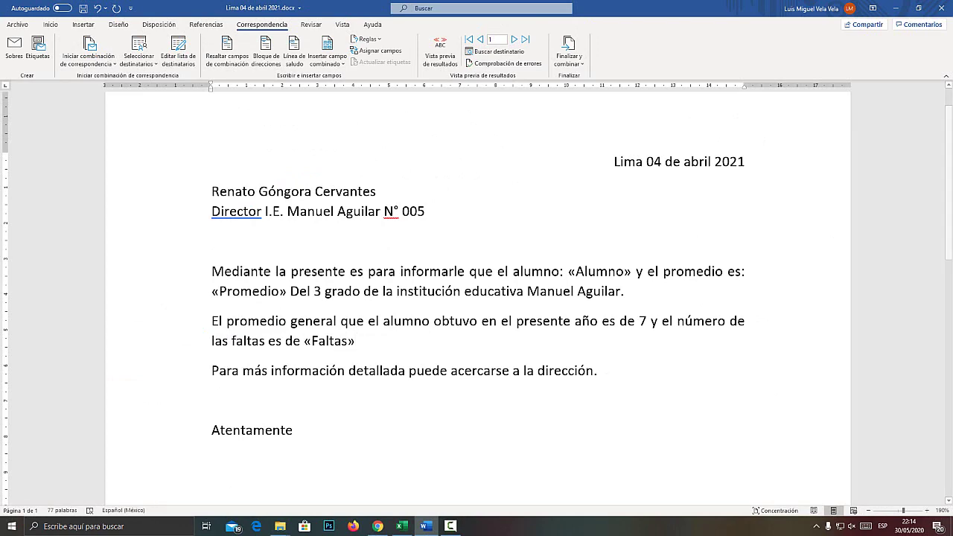
key("super+plus")
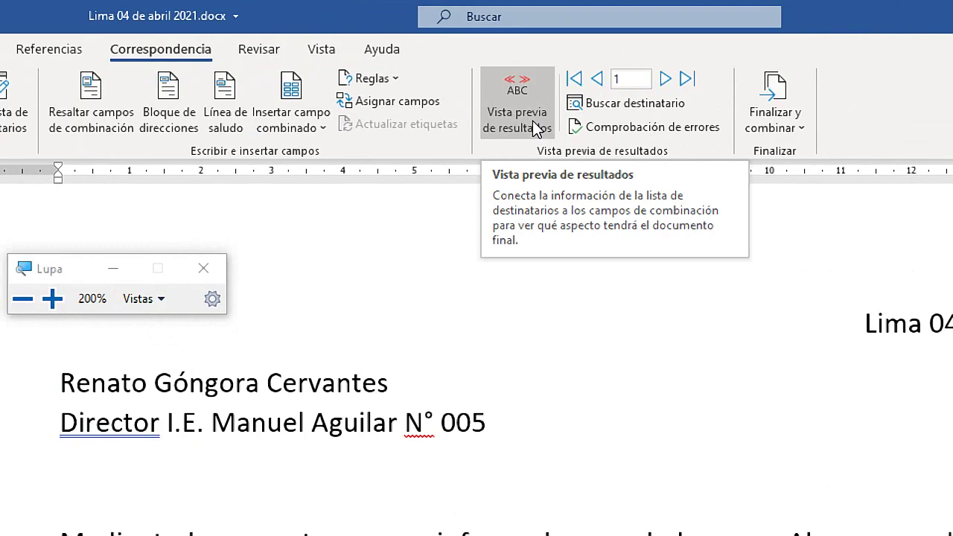
Preview the merged results and make the student name bold, red and size 22.
key("super+Escape")
left_click(440, 58)
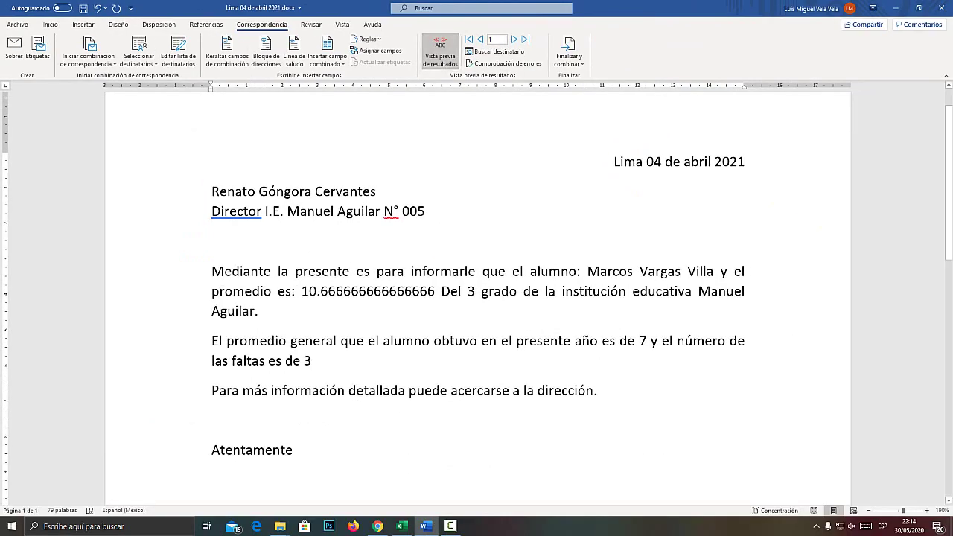
left_click_drag(588, 271, 713, 271)
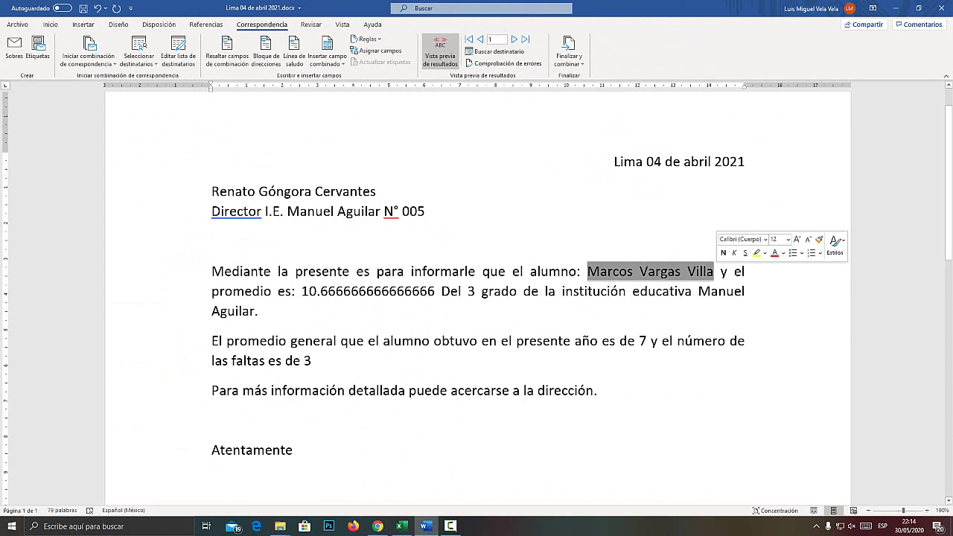
left_click(50, 24)
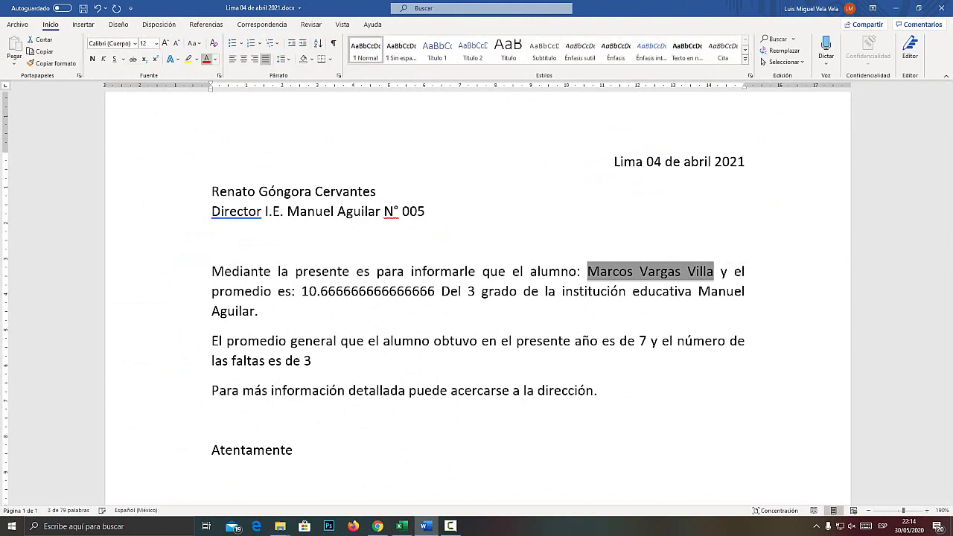
left_click(205, 59)
left_click(92, 59)
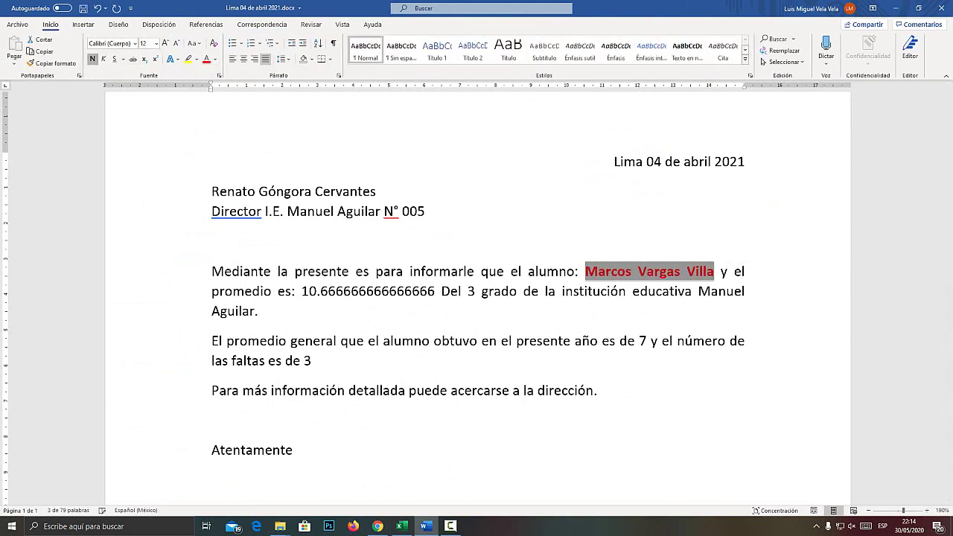
left_click(92, 59)
left_click(92, 58)
left_click(165, 44)
left_click(165, 43)
left_click(164, 43)
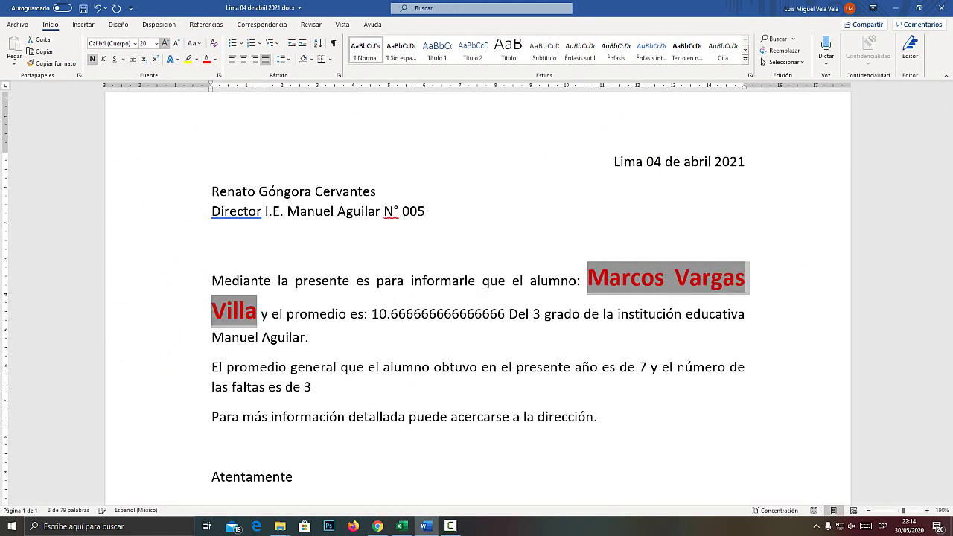
left_click(165, 43)
left_click(164, 43)
Make the merged average 10.666666666666666 bold, red and larger.
left_click_drag(508, 320, 373, 320)
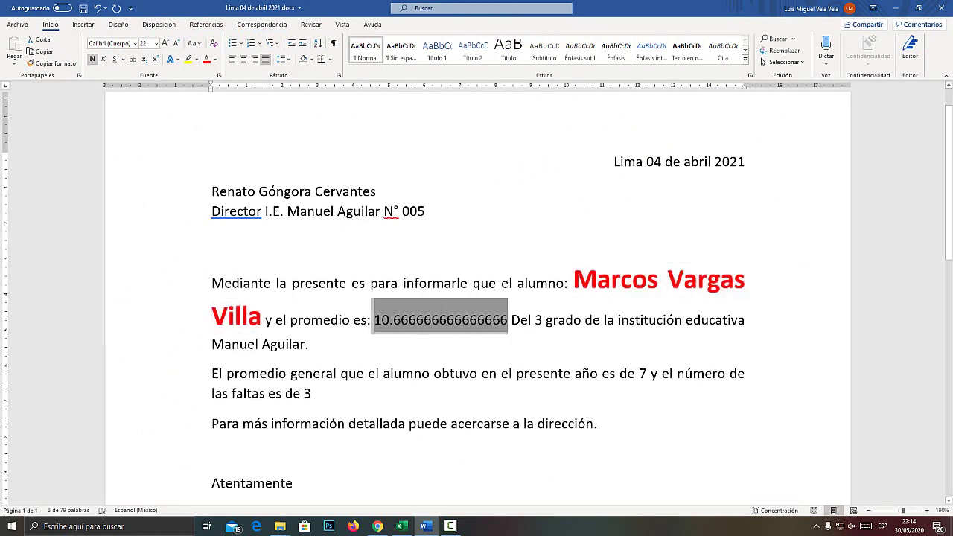
left_click(207, 58)
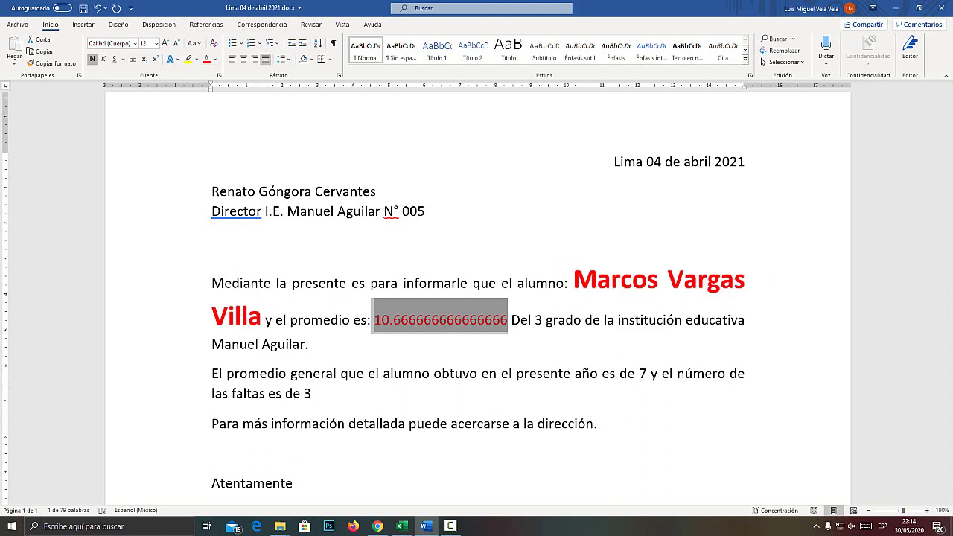
left_click(93, 59)
left_click(165, 43)
left_click(164, 43)
left_click(165, 43)
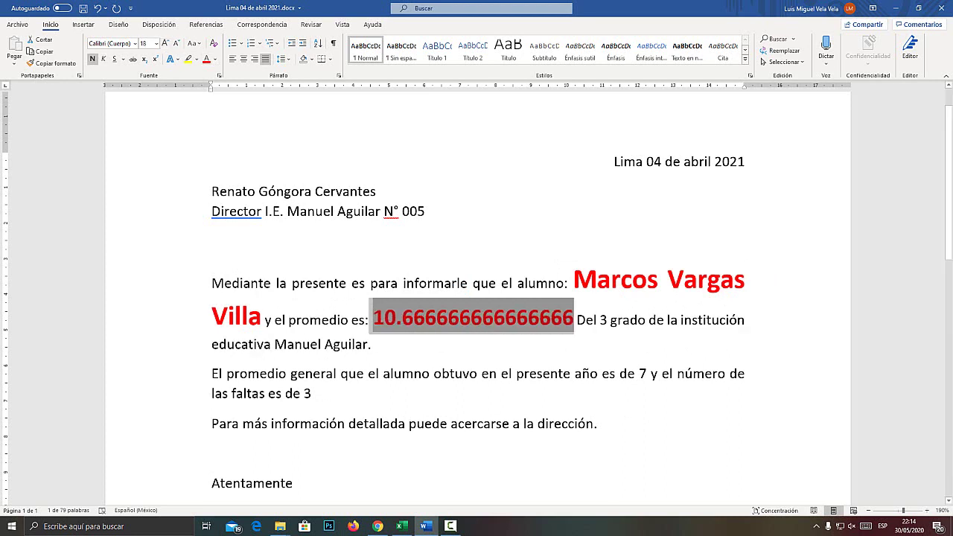
Make the absences number 3 bold, red and size 18.
left_click_drag(311, 393, 304, 393)
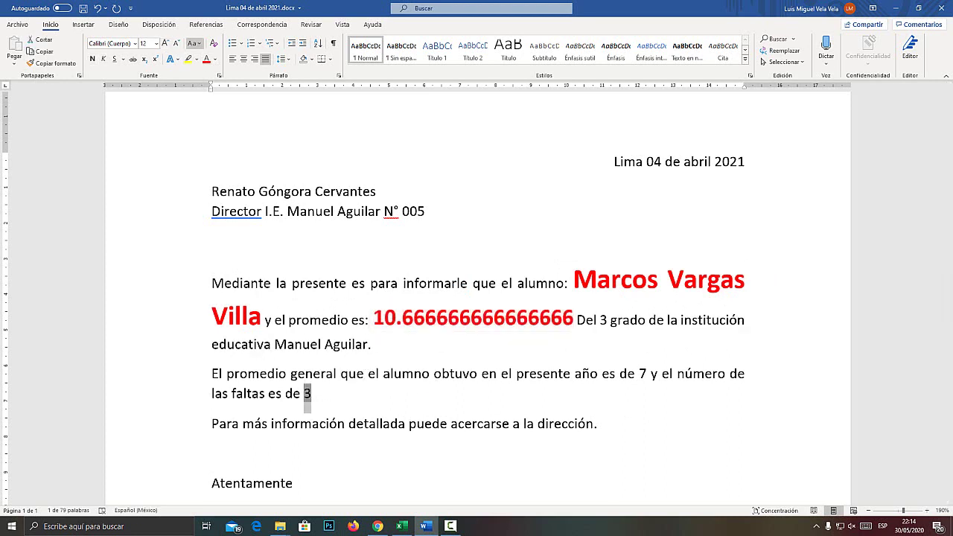
left_click(206, 58)
left_click(92, 59)
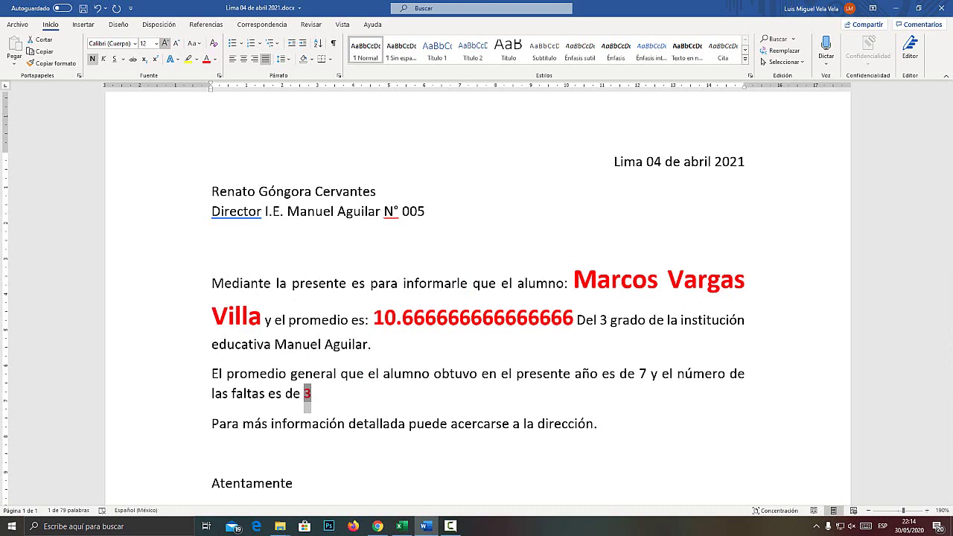
left_click(164, 43)
left_click(165, 43)
left_click(165, 43)
left_click(472, 318)
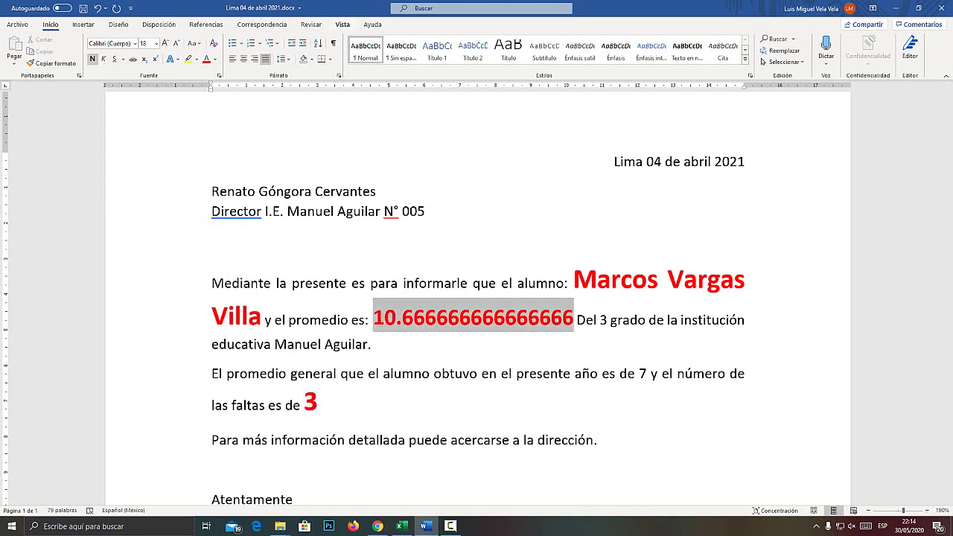
left_click(261, 23)
Step the merge preview forward to record 7, then jump between its merge fields with F11.
left_click(514, 39)
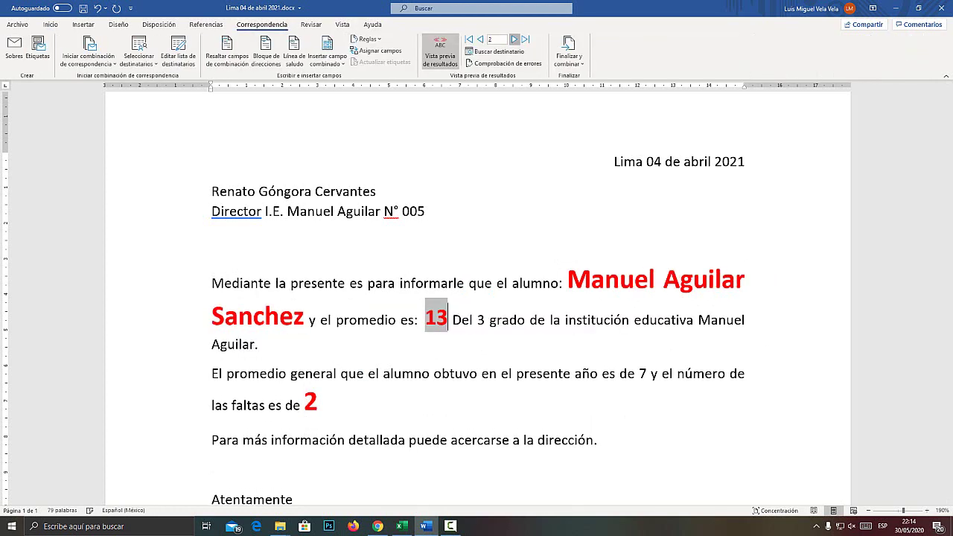
left_click(514, 39)
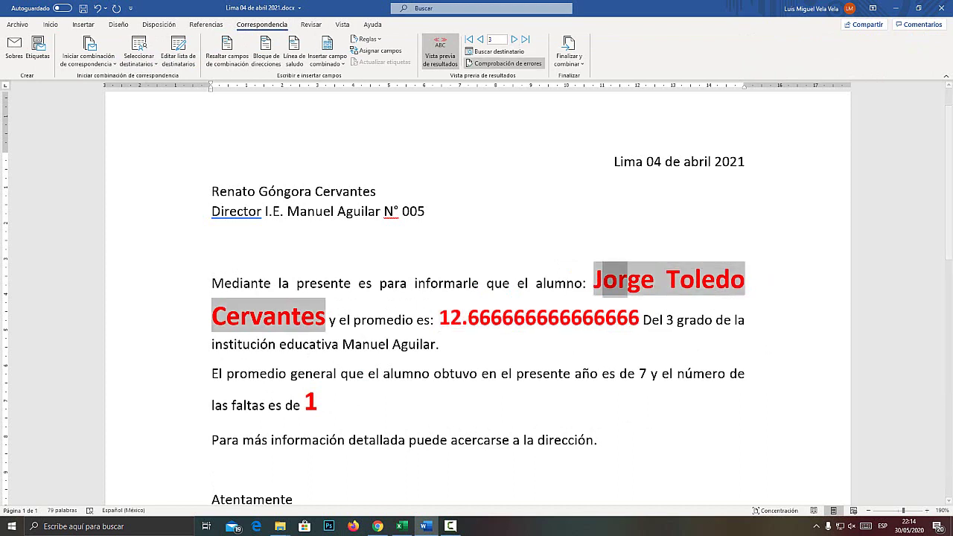
left_click(514, 38)
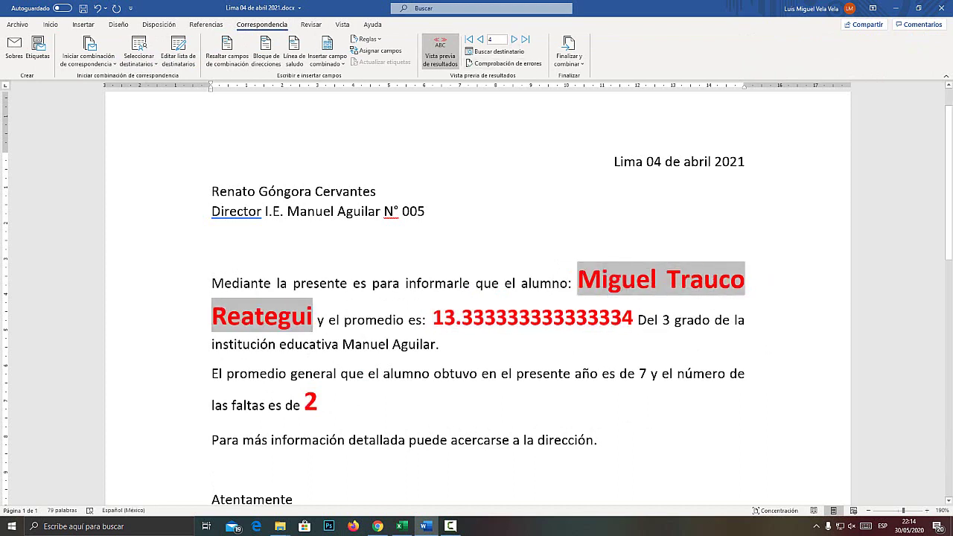
left_click(514, 39)
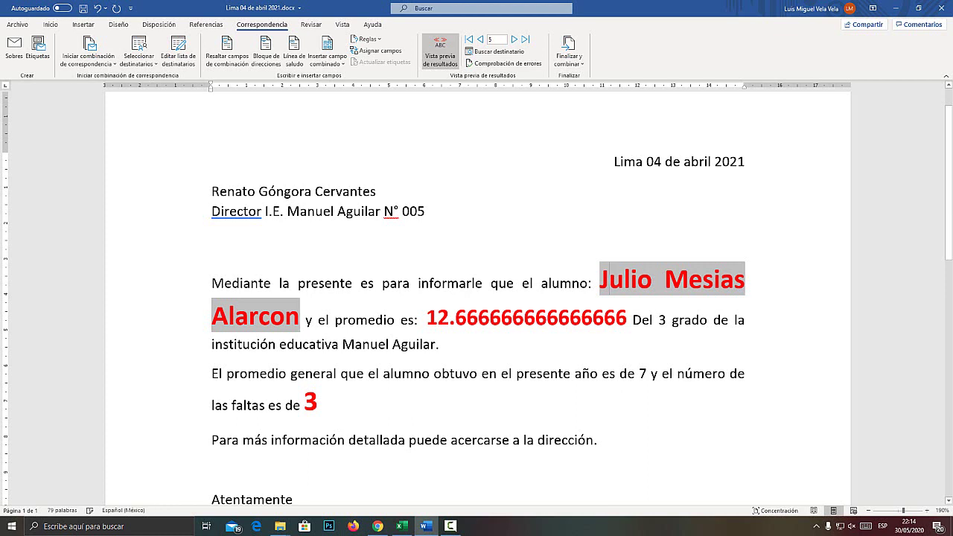
left_click(514, 38)
left_click(514, 38)
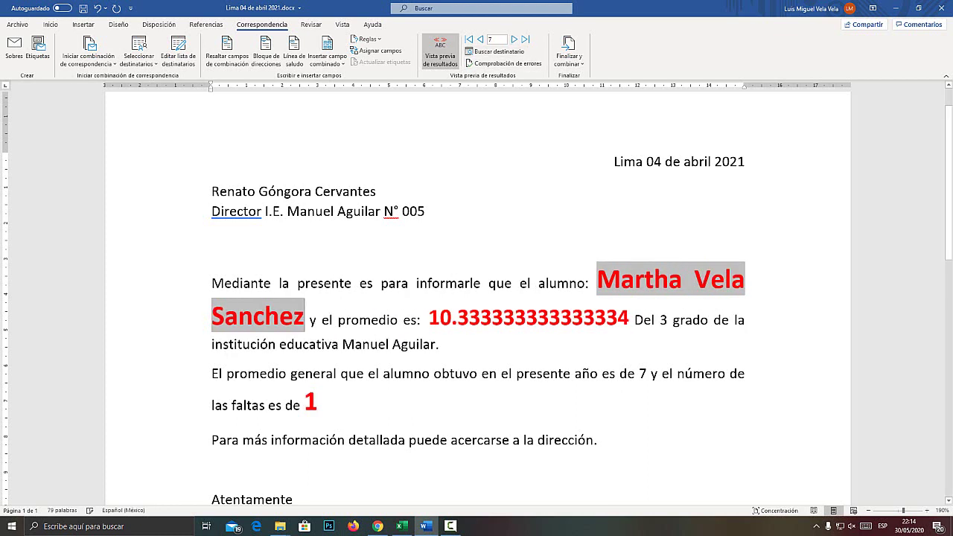
key("F11")
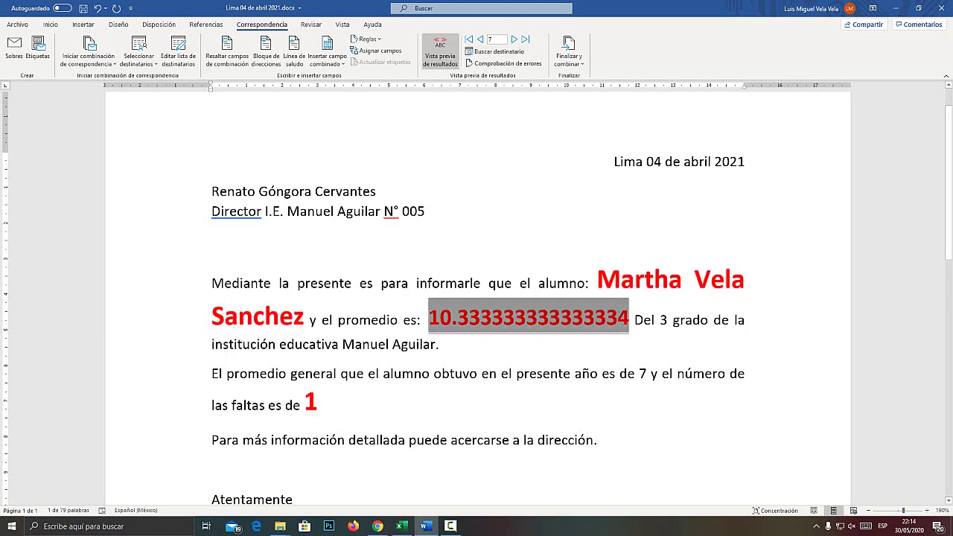
key("F11")
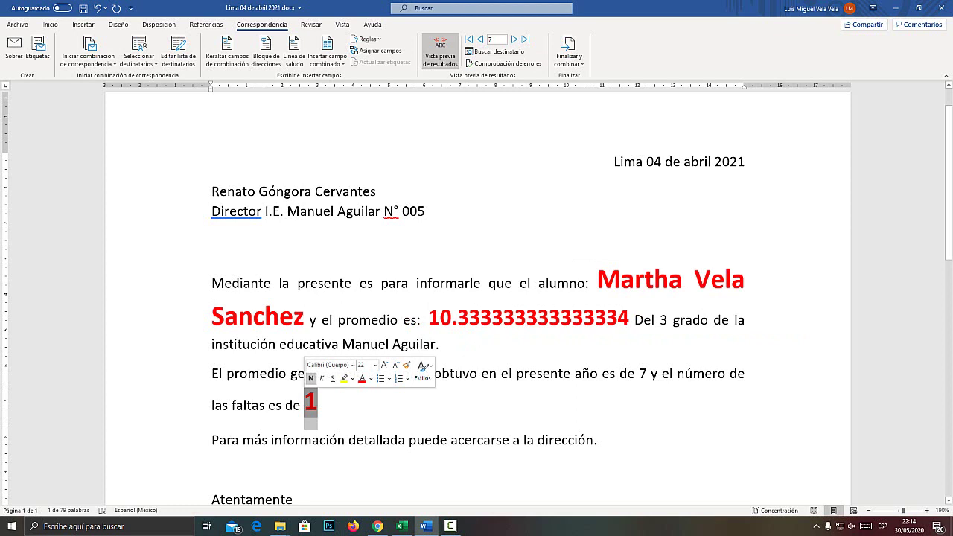
left_click(457, 318)
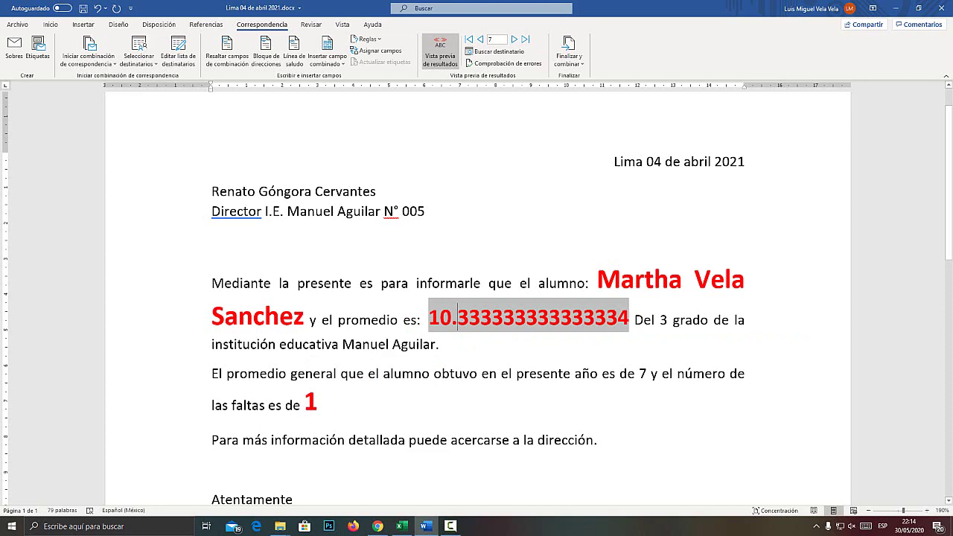
key("super+plus")
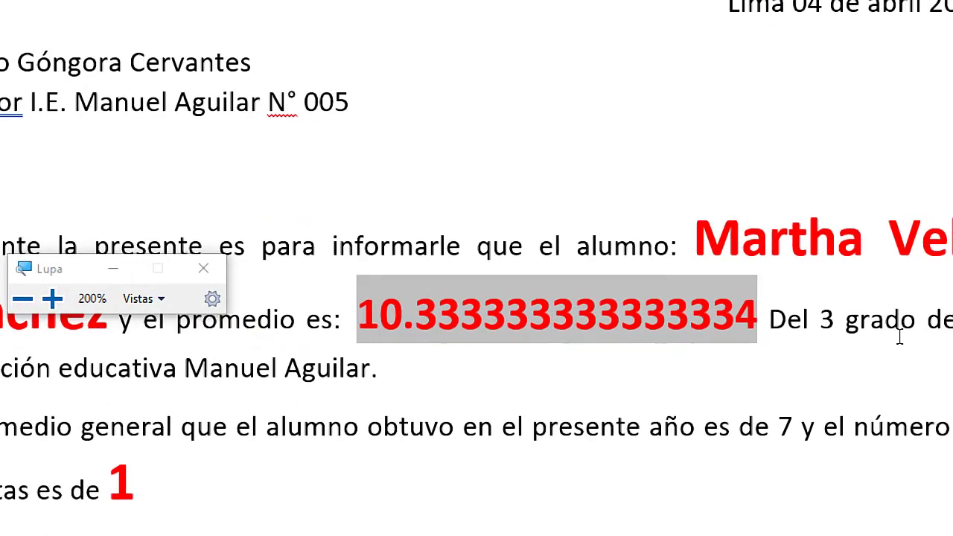
mouse_move(750, 319)
left_mouse_down()
mouse_move(404, 320)
mouse_move(771, 305)
left_mouse_up()
left_click(438, 366)
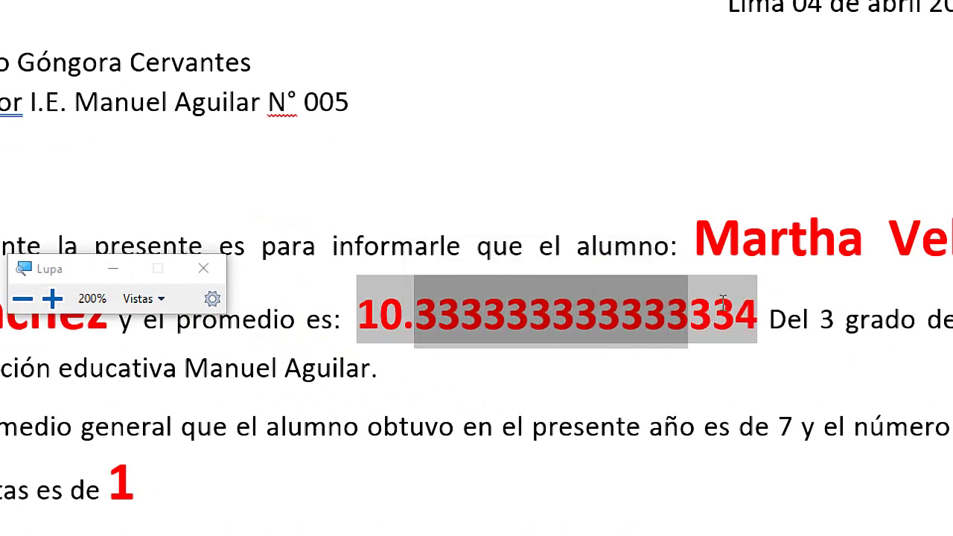
left_click(692, 396)
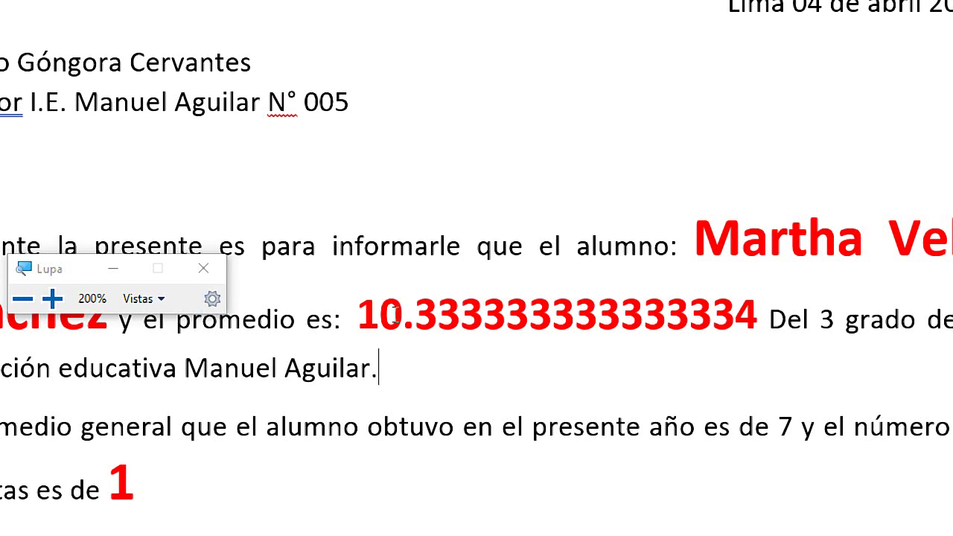
left_click_drag(414, 311, 756, 311)
key("super+Escape")
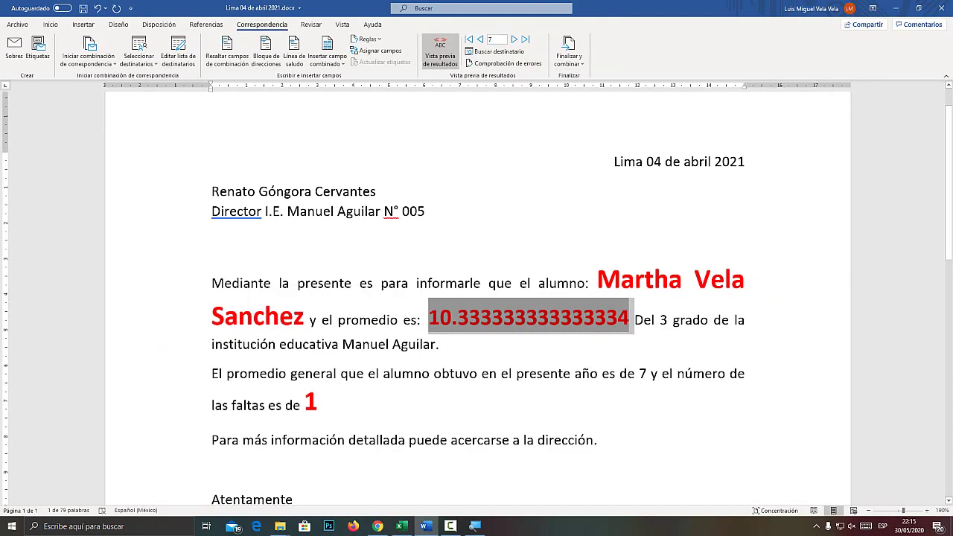
left_click(402, 525)
left_click(618, 222)
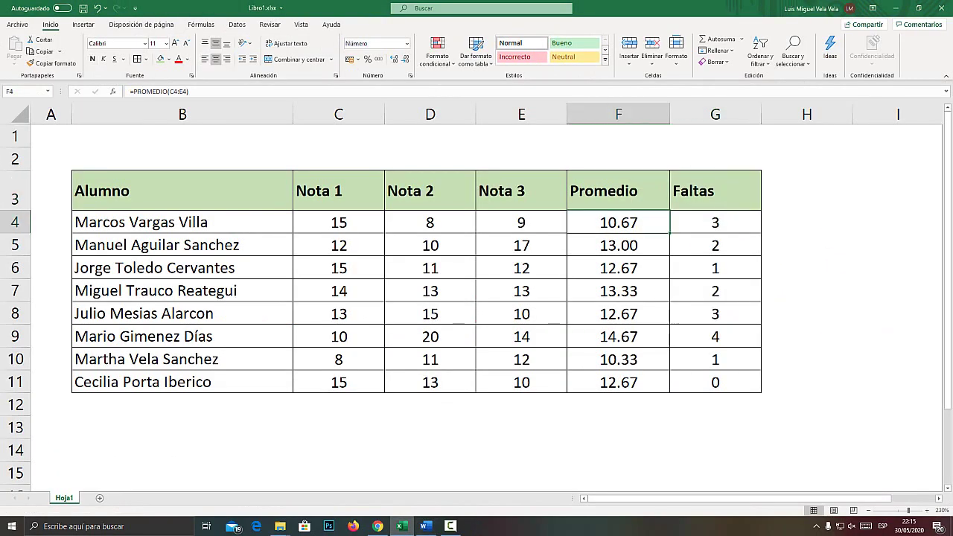
key("super+plus")
key("Down")
key("Down")
key("Down")
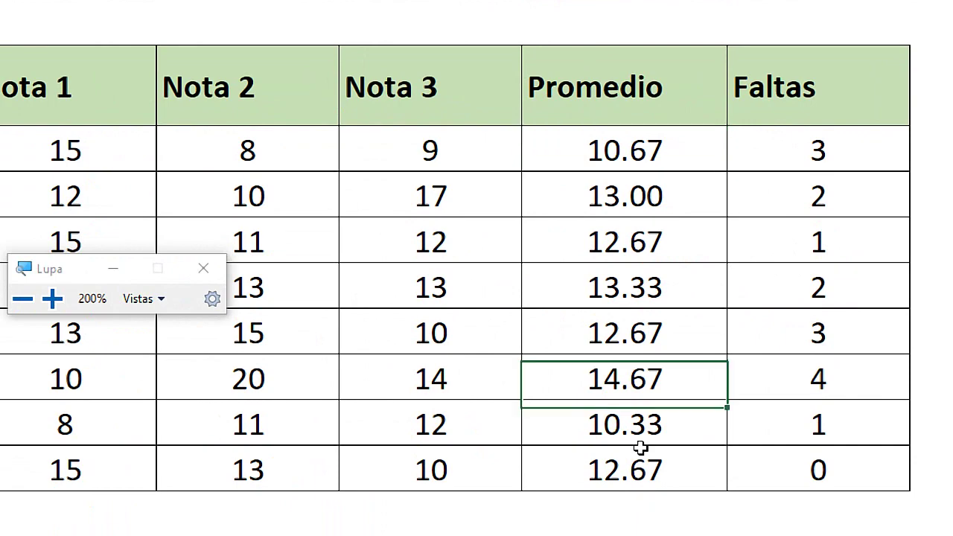
key("Down")
key("Up")
key("Up")
key("Up")
key("Up")
key("super+Escape")
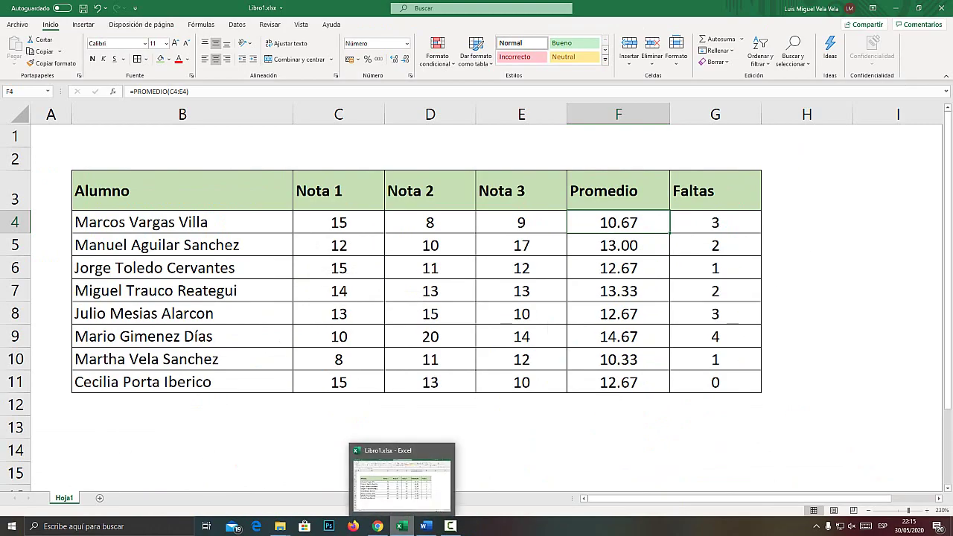
left_click(426, 526)
Step the preview back to record 1, showing average 10.666666666666666 and 3 absences.
left_click(440, 344)
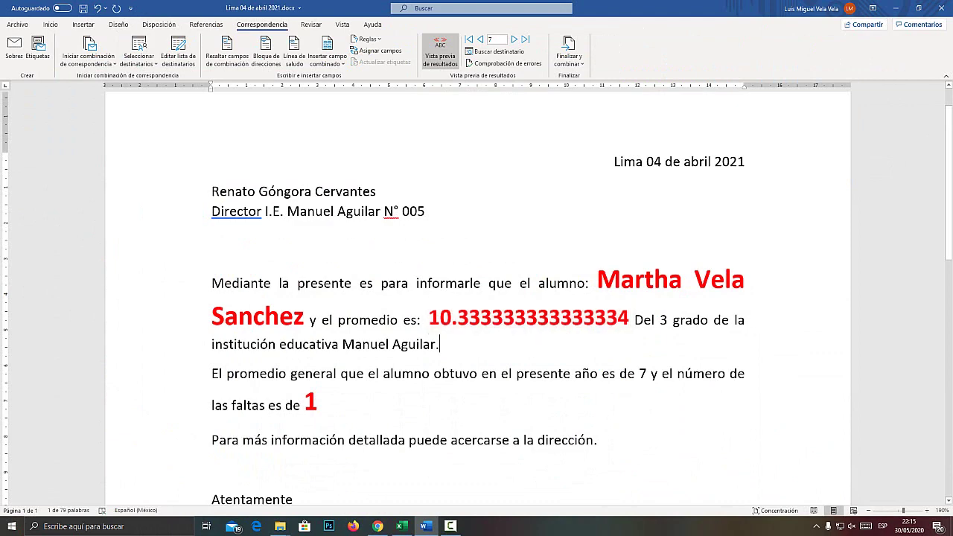
scroll(476, 298, "down", 1)
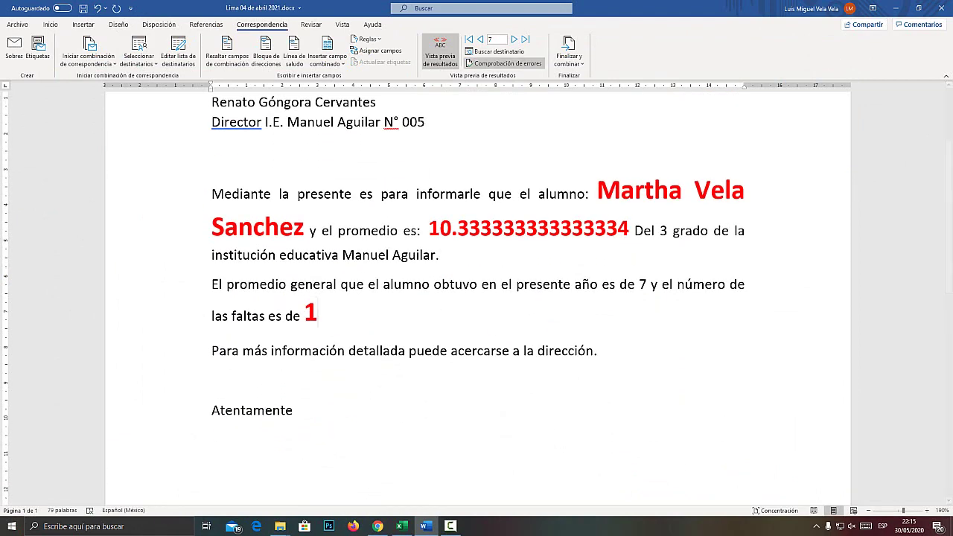
left_click(514, 39)
left_click(480, 39)
left_click(480, 39)
left_click(481, 39)
left_click(480, 39)
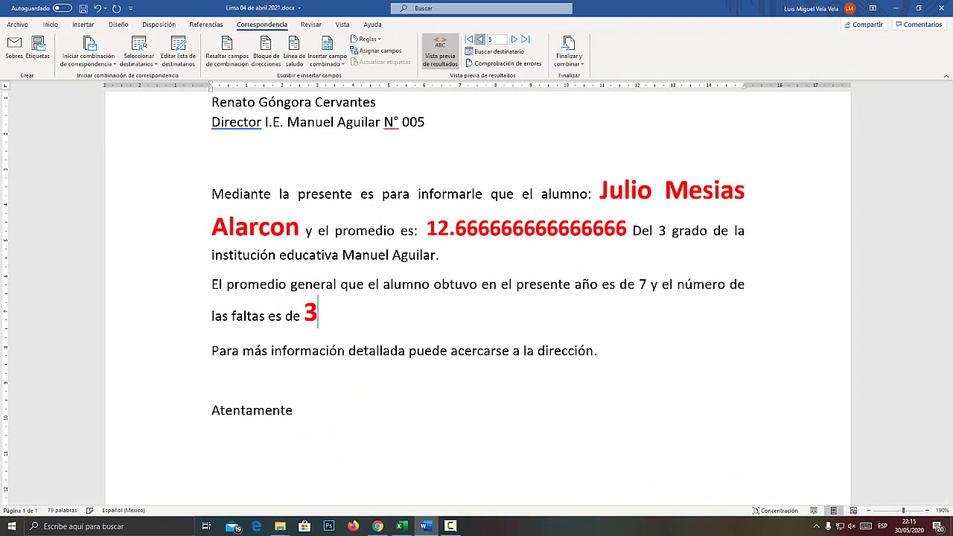
left_click(480, 38)
left_click(481, 39)
scroll(476, 297, "up", 1)
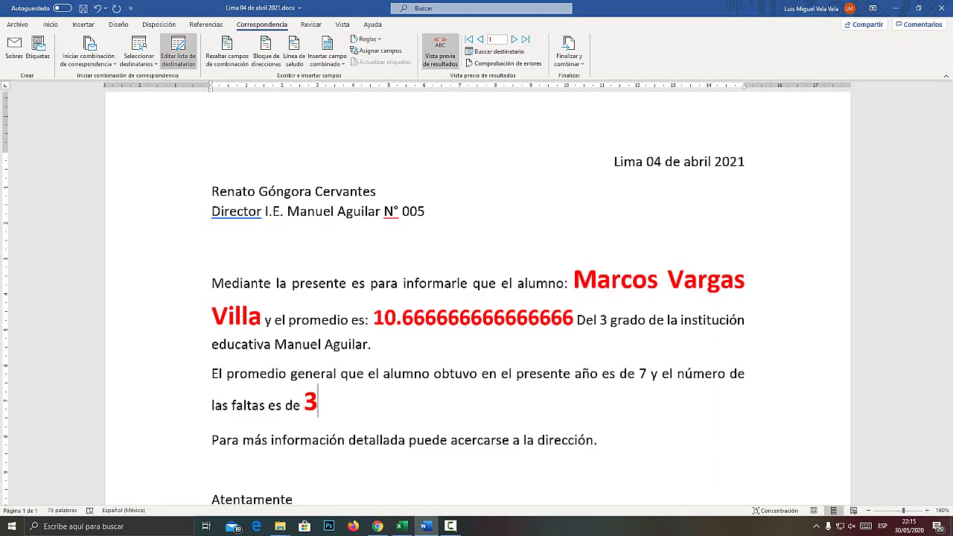
key("super+plus")
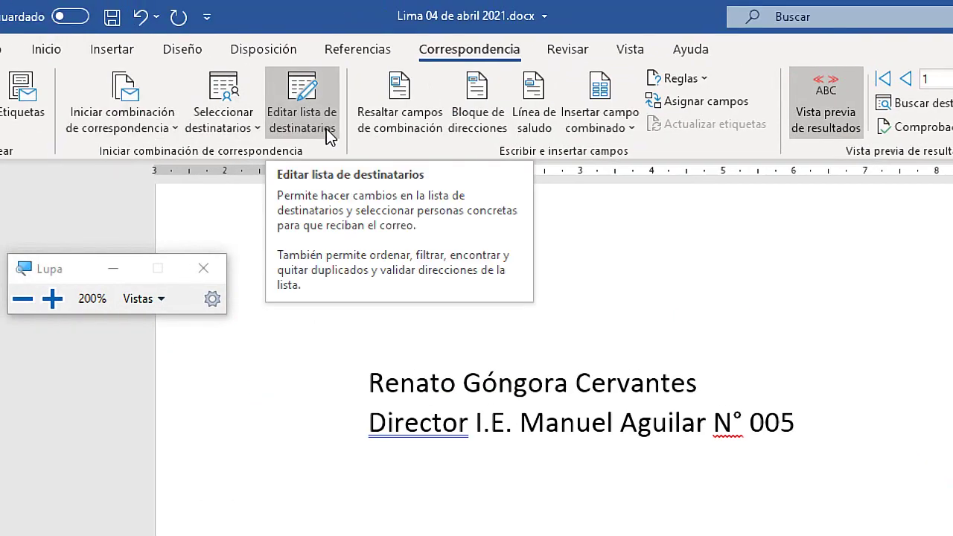
Start a recipient-list filter on the Faltas field.
left_click(326, 129)
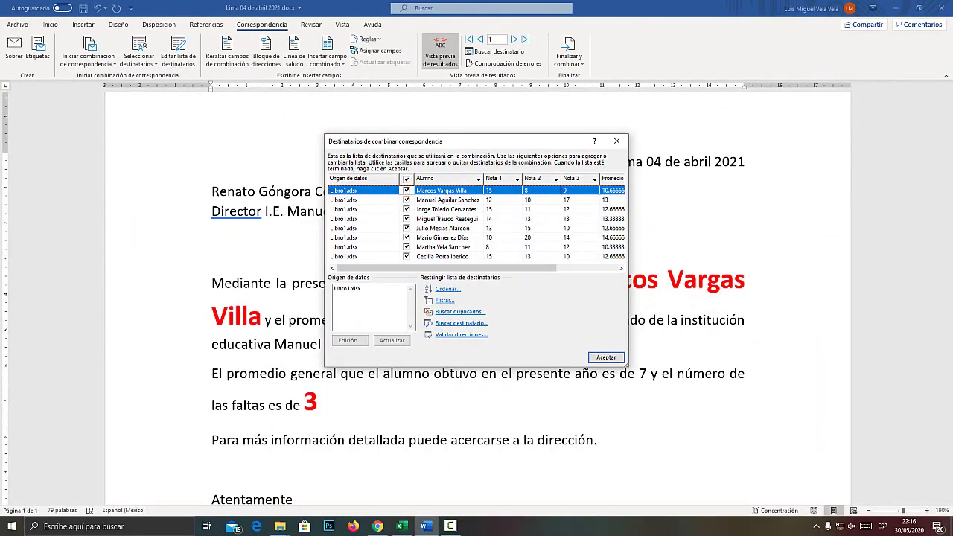
left_click_drag(417, 141, 422, 91)
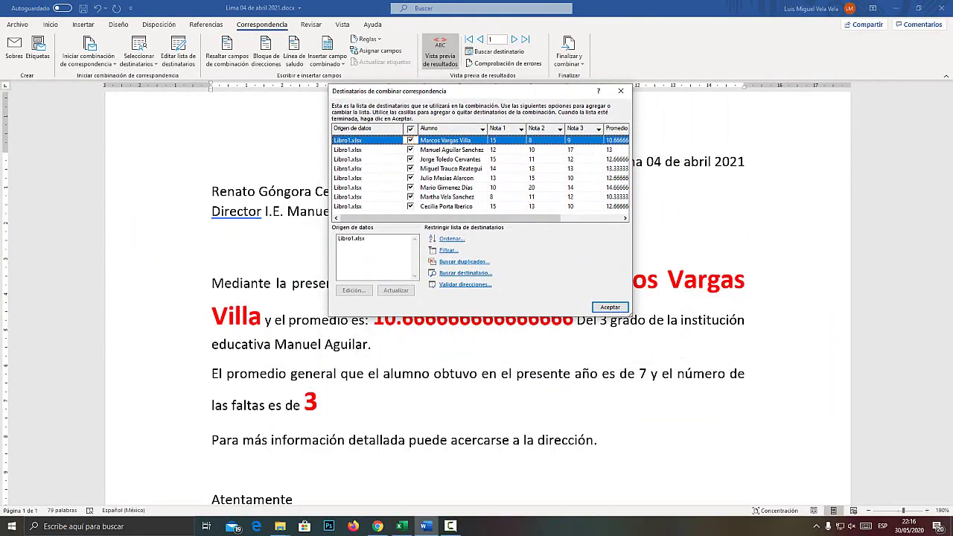
key("super+plus")
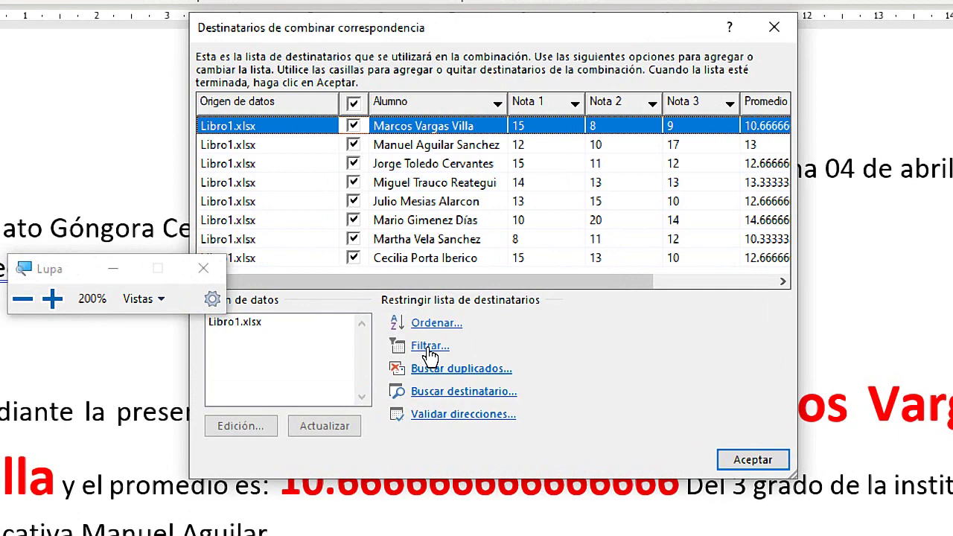
left_click(429, 347)
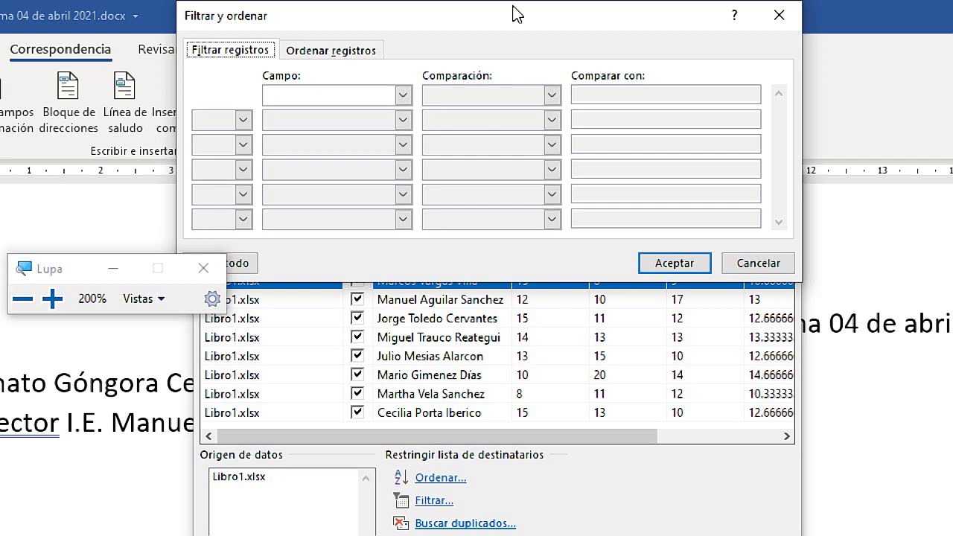
left_click_drag(516, 15, 568, 108)
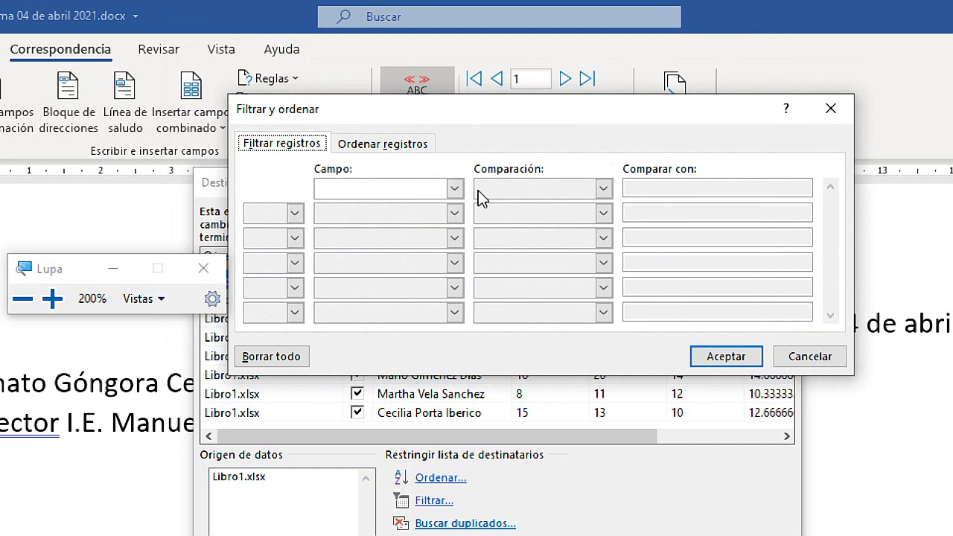
left_click(455, 191)
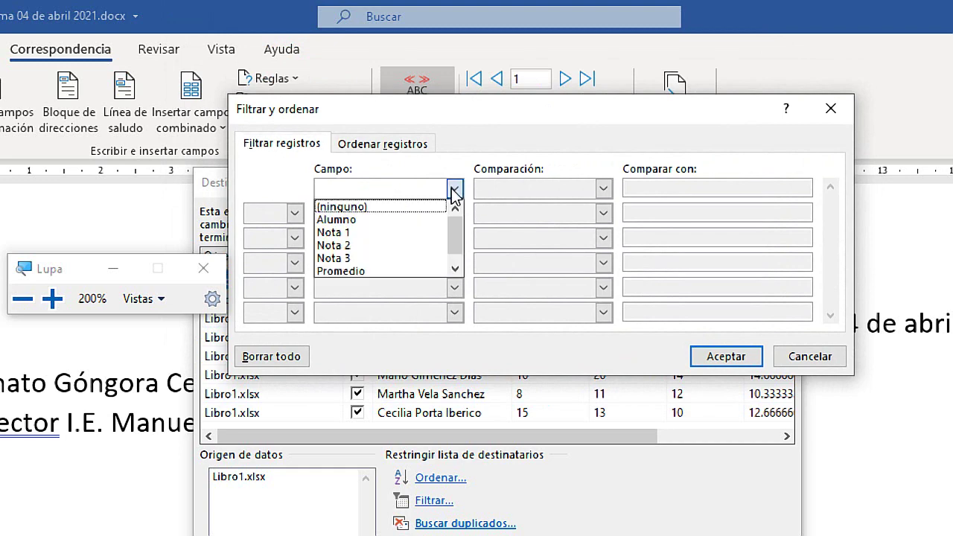
left_click(455, 268)
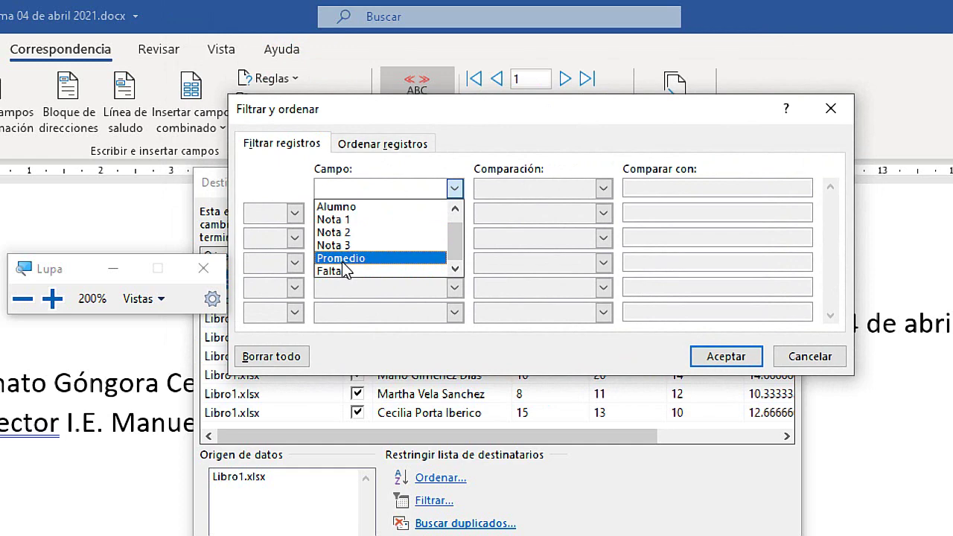
left_click(342, 271)
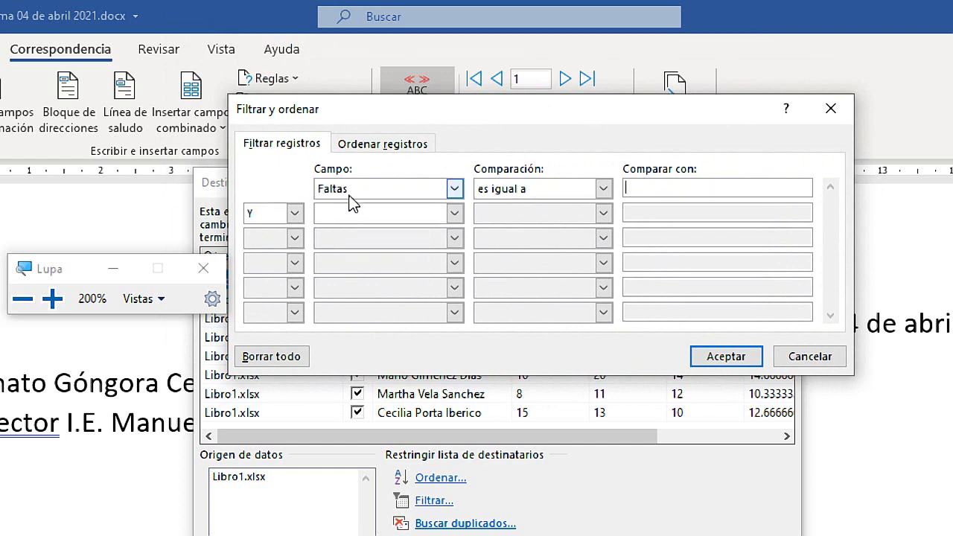
Set the Faltas condition to 'es mayor o igual que' 3.
left_click(604, 188)
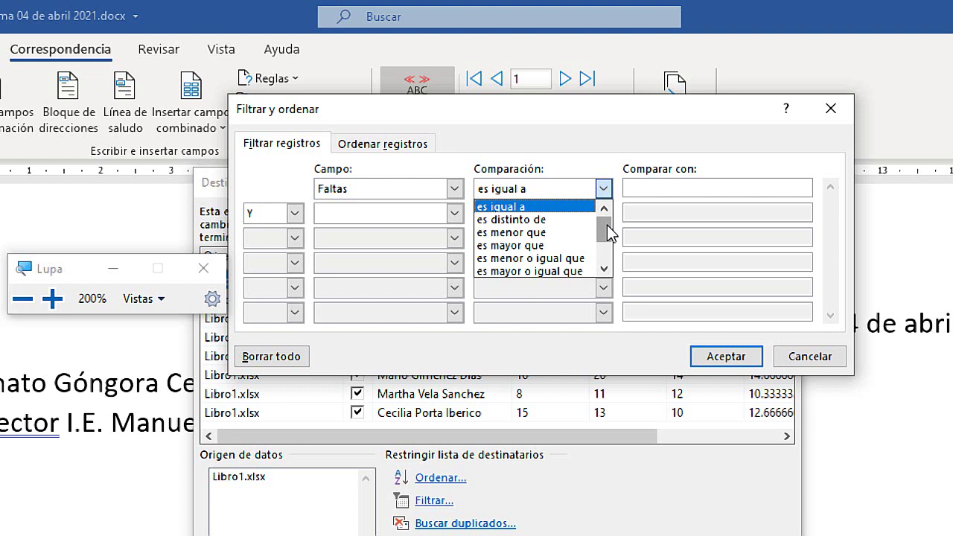
left_click(527, 246)
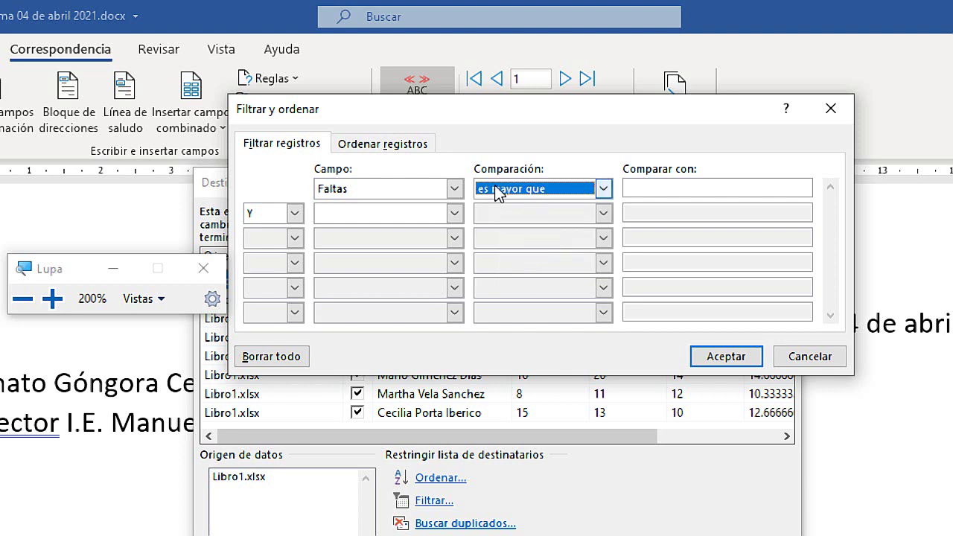
left_click(691, 187)
type("3")
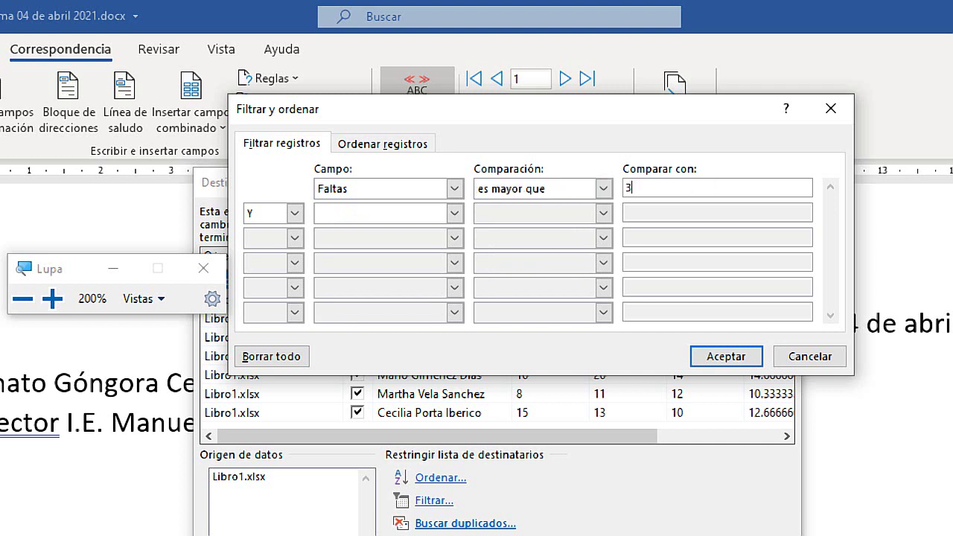
left_click(603, 188)
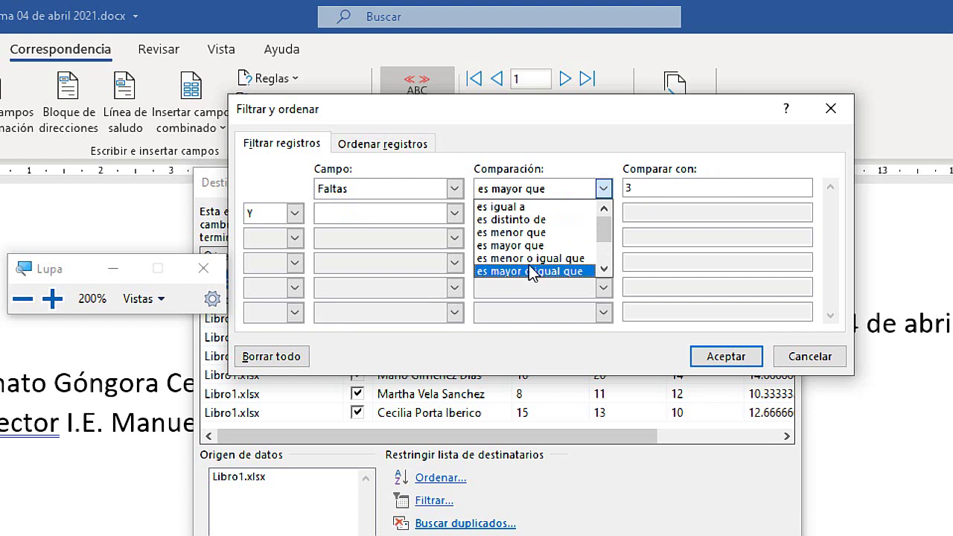
left_click_drag(604, 231, 605, 251)
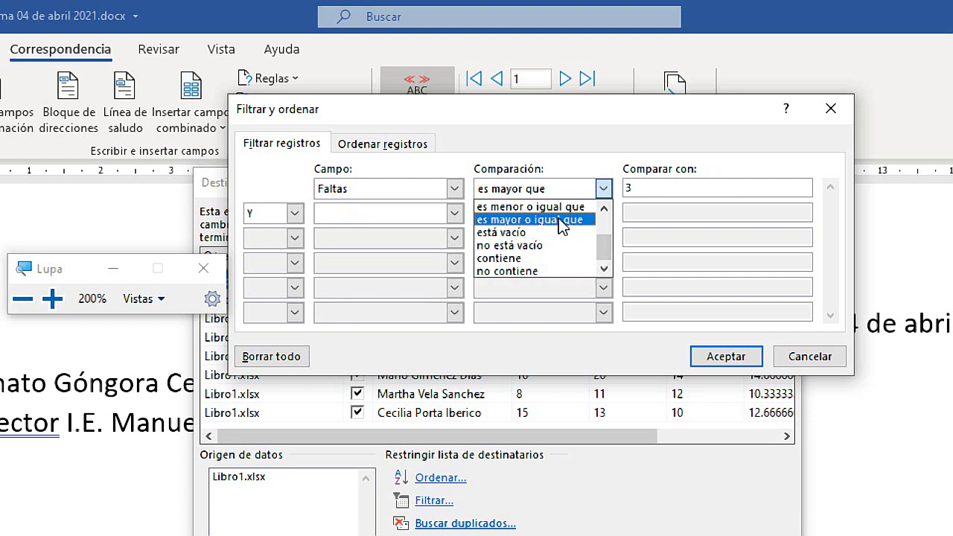
left_click(559, 221)
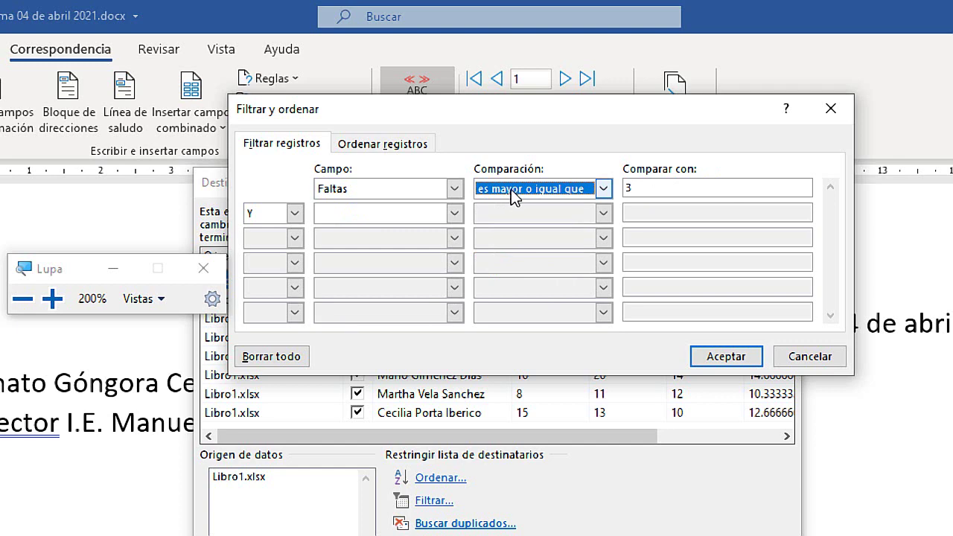
left_click(658, 186)
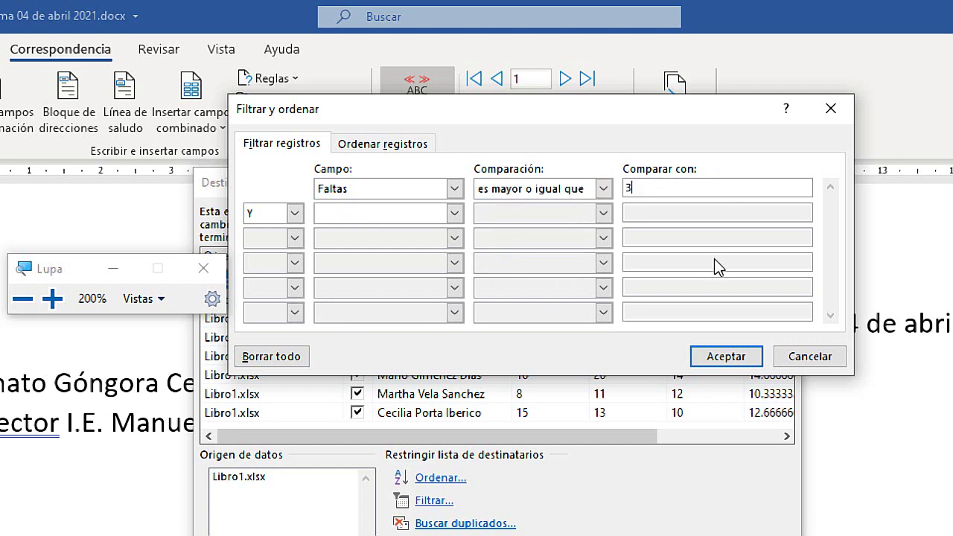
key("super+Escape")
Apply the Faltas filter, close the recipient list and advance to the third filtered letter.
key("Return")
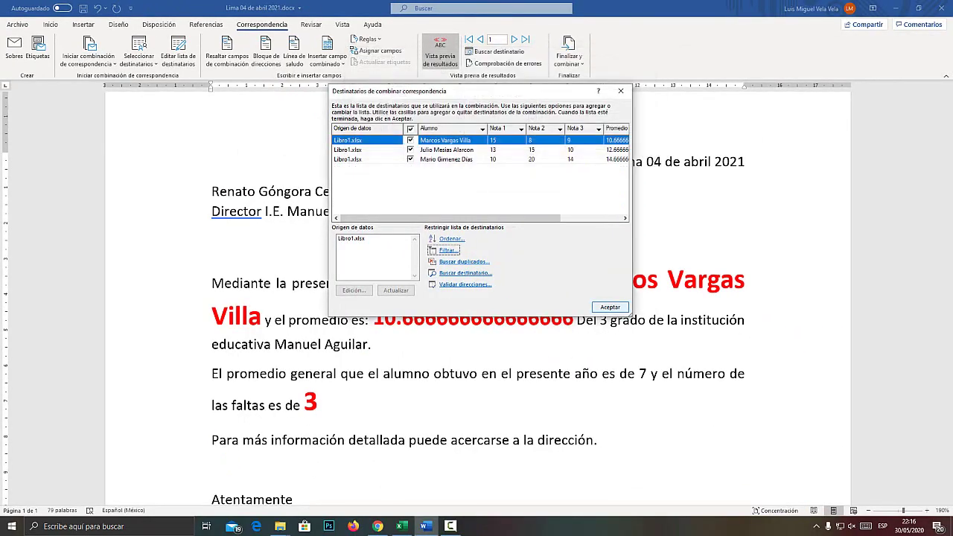
left_click(610, 307)
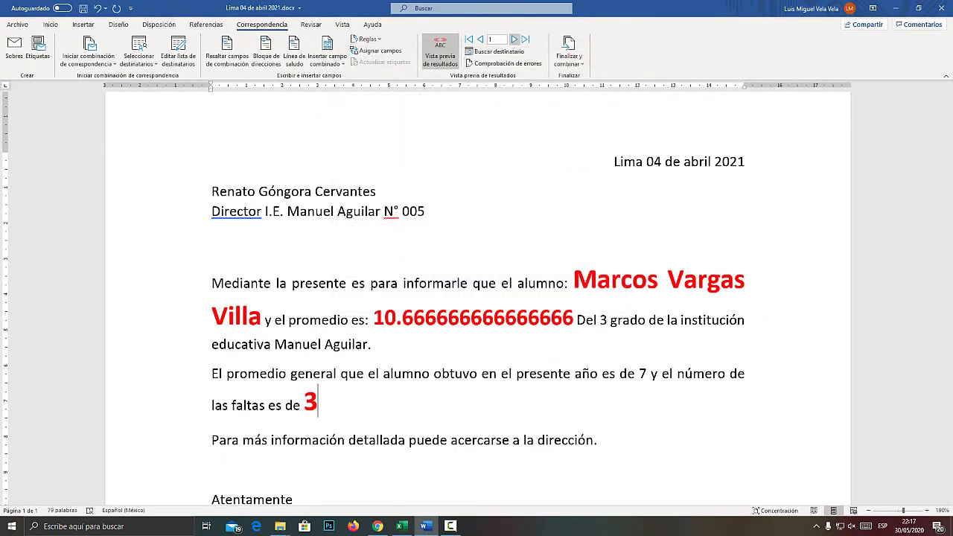
key("super+plus")
key("super+minus")
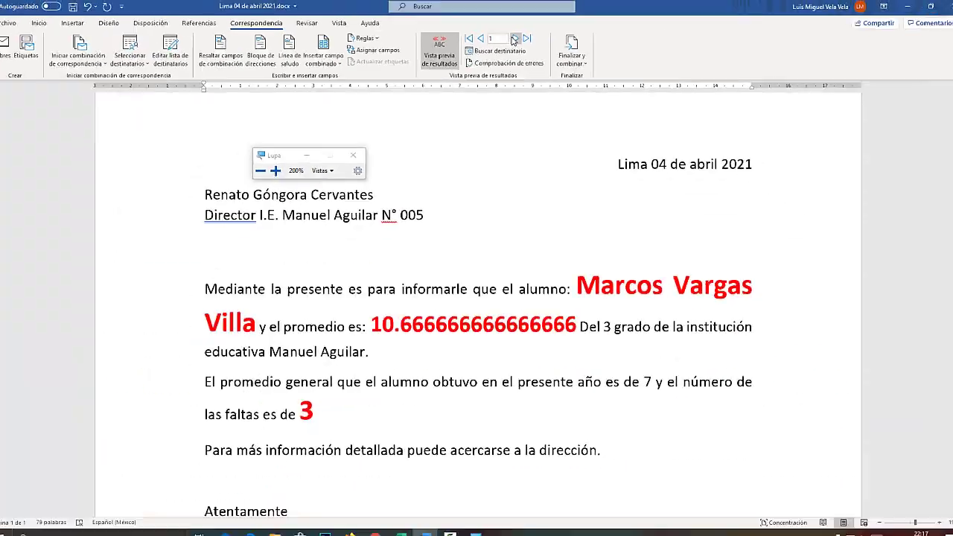
left_click(514, 39)
left_click(514, 38)
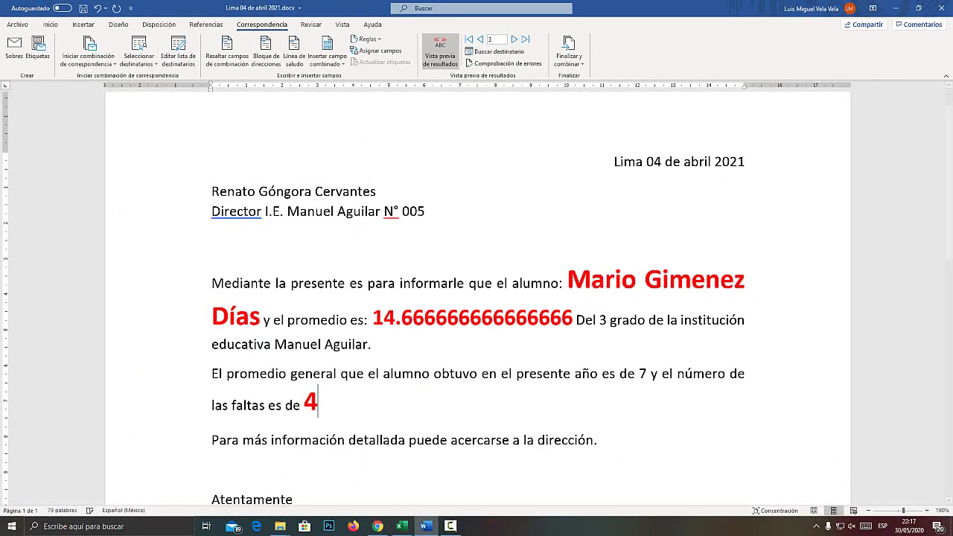
Select and inspect the merged absences value 4 in the letter.
key("super+plus")
left_click(431, 394)
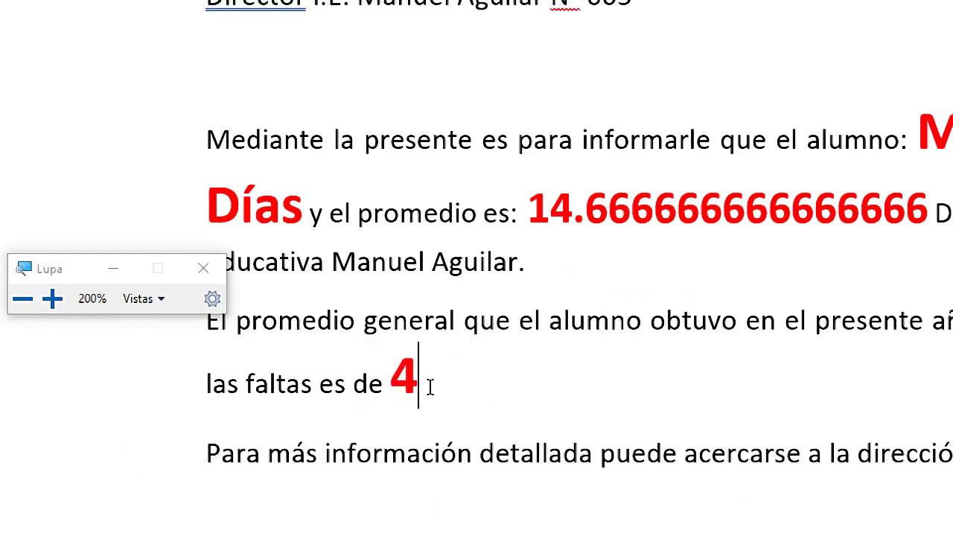
double_click(421, 383)
left_click(444, 384)
key("super+Escape")
Jump to record 1 and browse records 1 to 3, ending on the third student's letter.
left_click(496, 38)
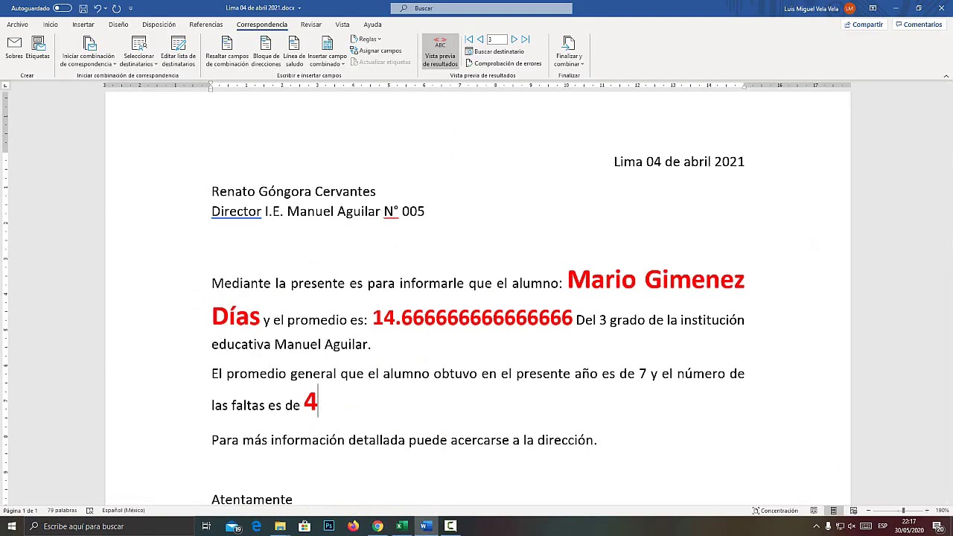
type("1")
key("Return")
left_click(514, 39)
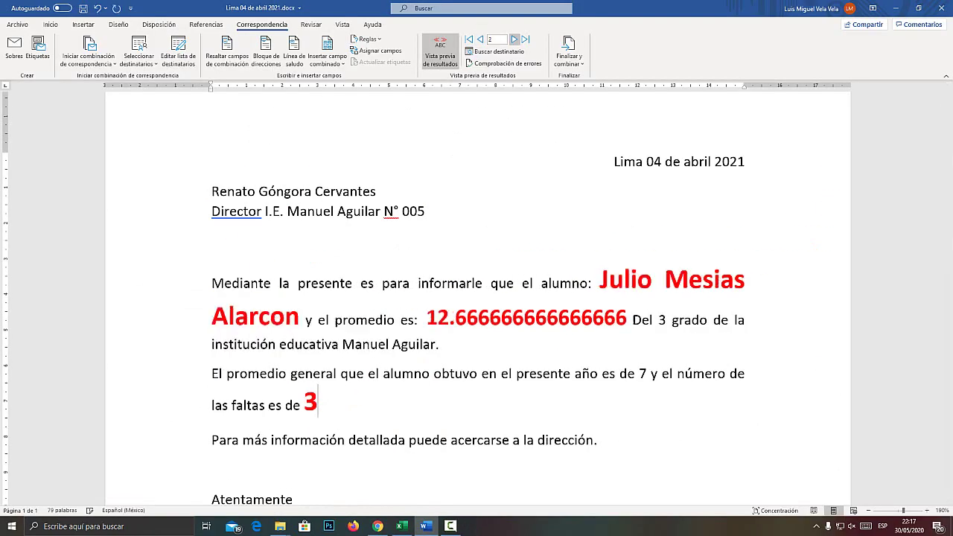
left_click(513, 39)
left_click(480, 39)
left_click(480, 39)
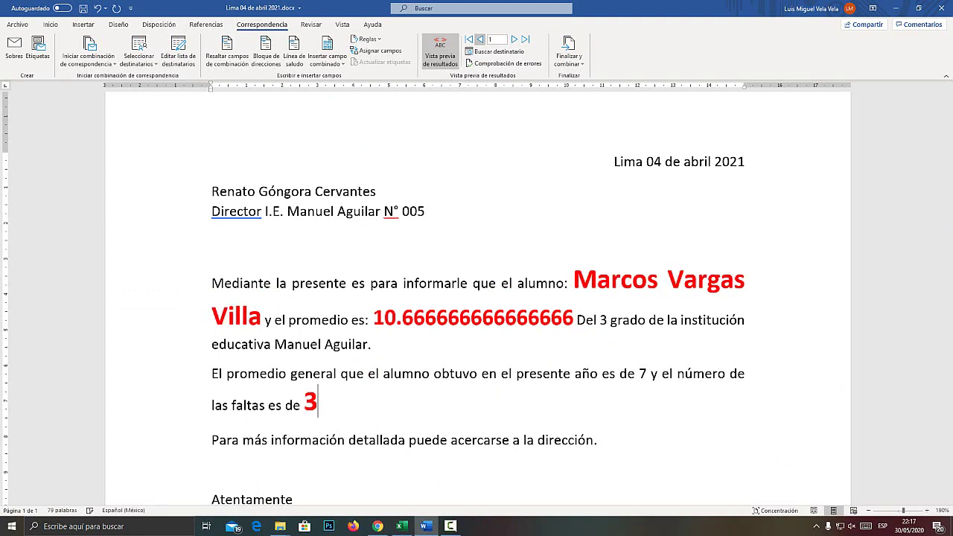
key("super+plus")
key("super+minus")
key("super+Escape")
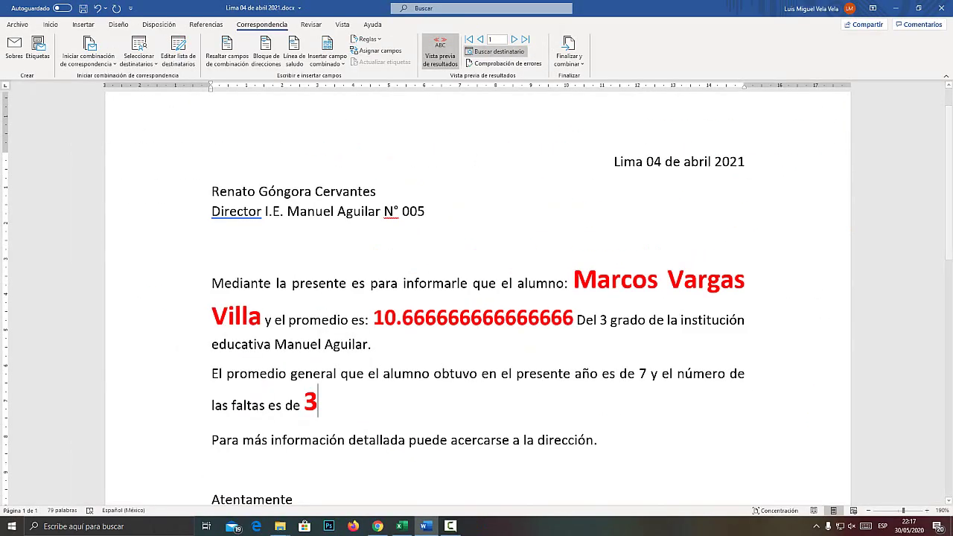
left_click(513, 38)
left_click(514, 39)
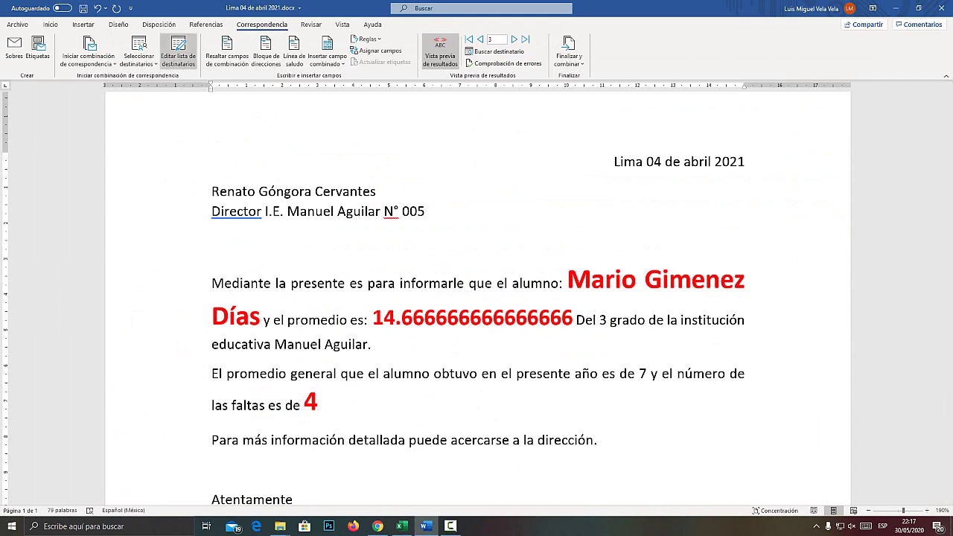
key("super+plus")
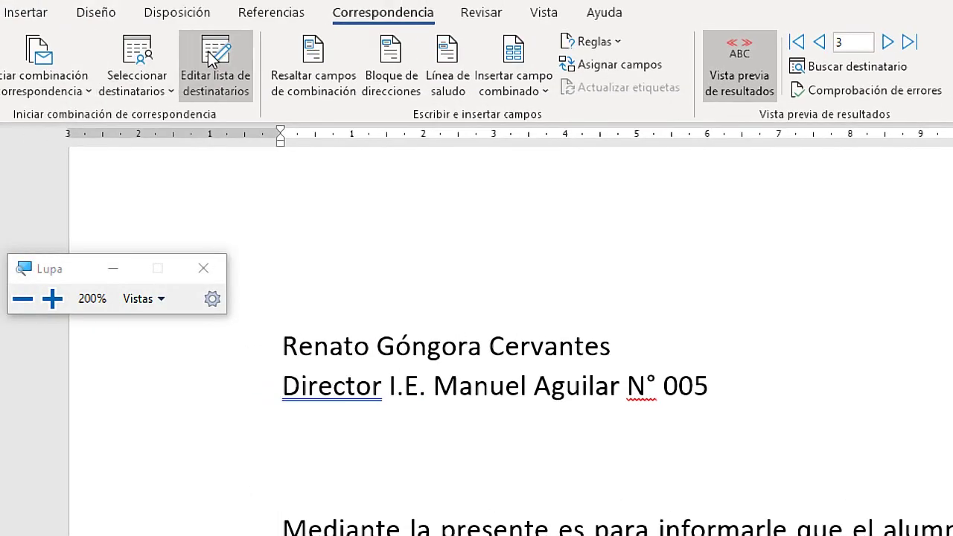
Reopen the mail merge recipient list and its Filter and Sort settings.
left_click(212, 60)
key("super+minus")
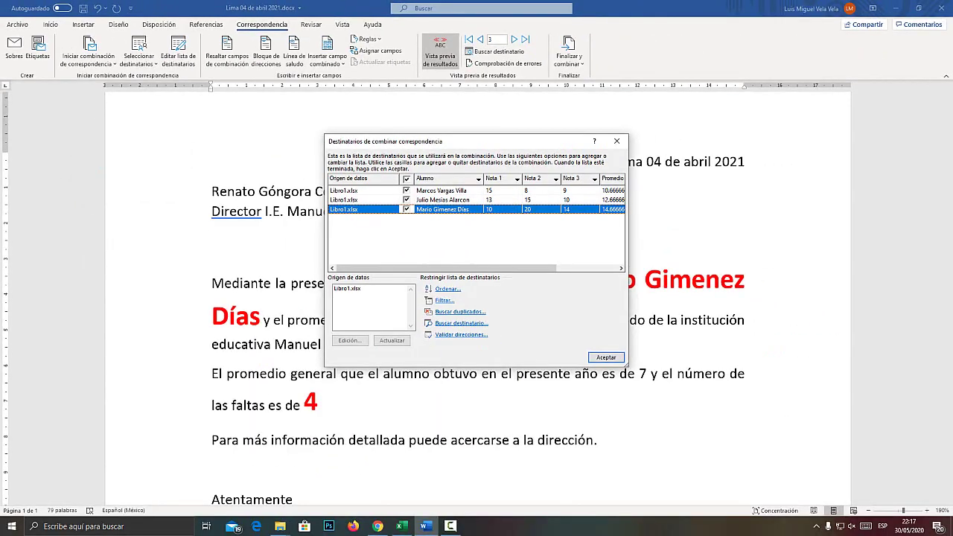
key("super+plus")
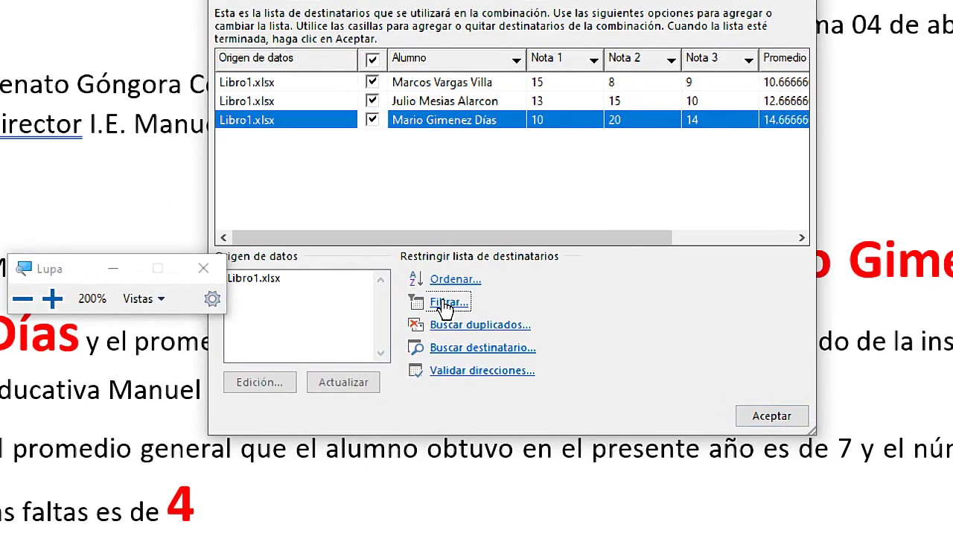
left_click(444, 302)
key("super+minus")
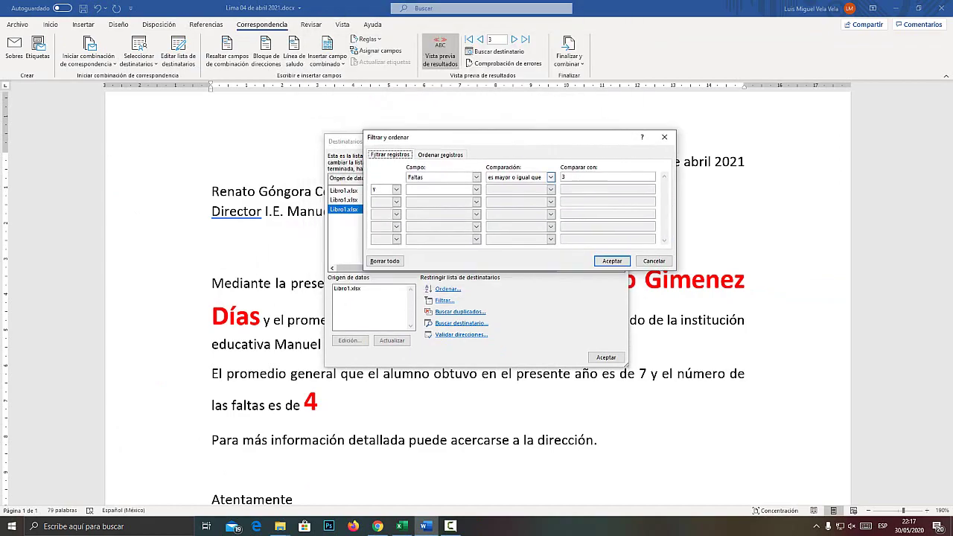
key("super+plus")
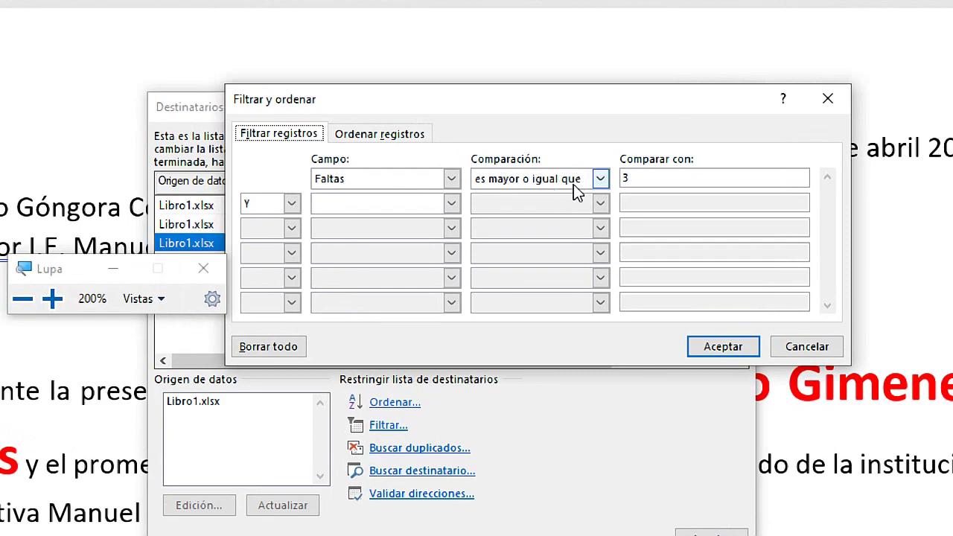
Set the filter condition to Promedio 'es menor o igual que' 3.
left_click(452, 203)
scroll(456, 242, "down", 3)
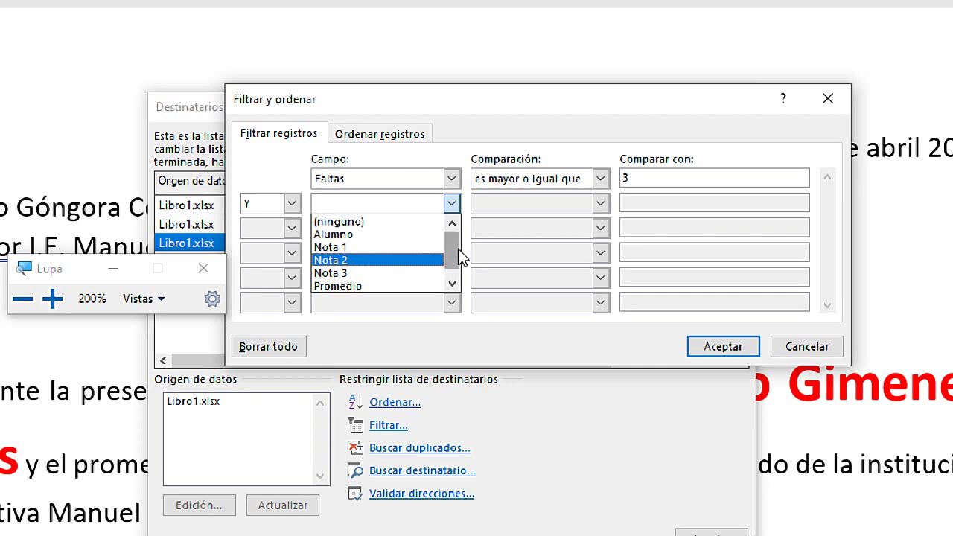
scroll(458, 248, "down", 3)
left_click(451, 179)
left_click(451, 178)
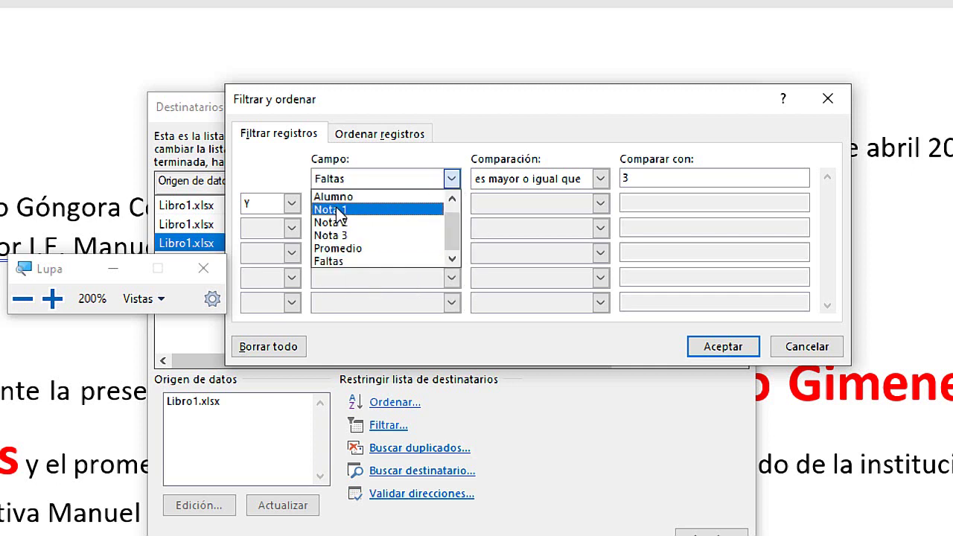
left_click(332, 248)
left_click(535, 180)
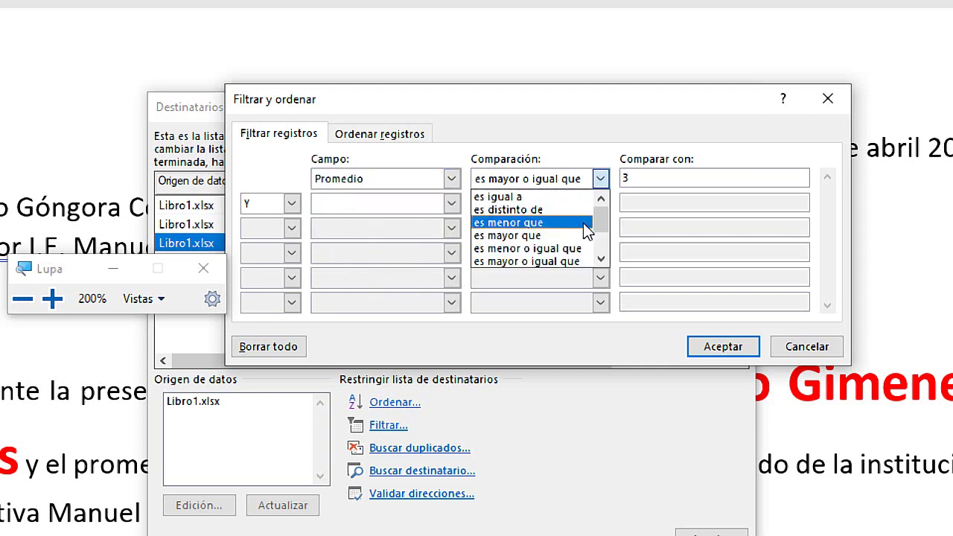
left_click(541, 250)
left_click(646, 177)
type("3")
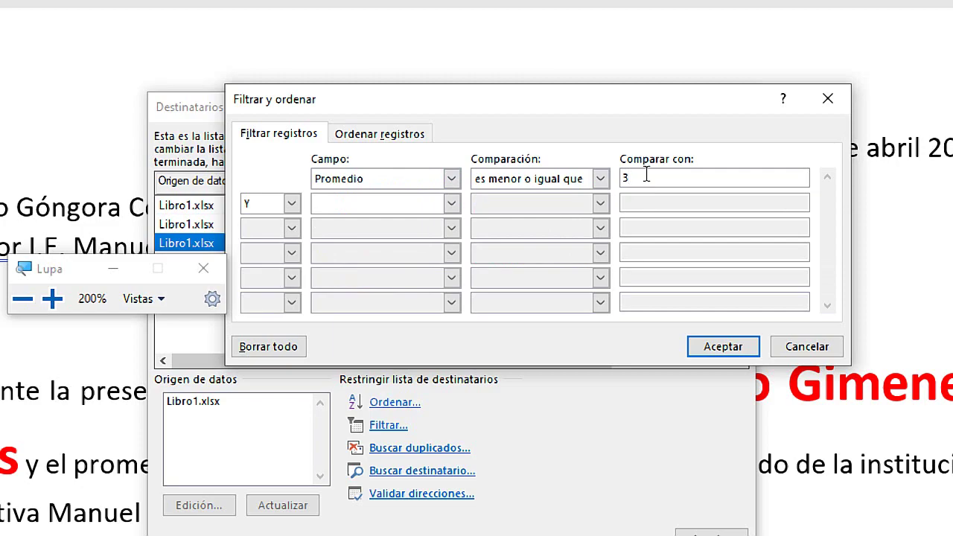
key("super+Escape")
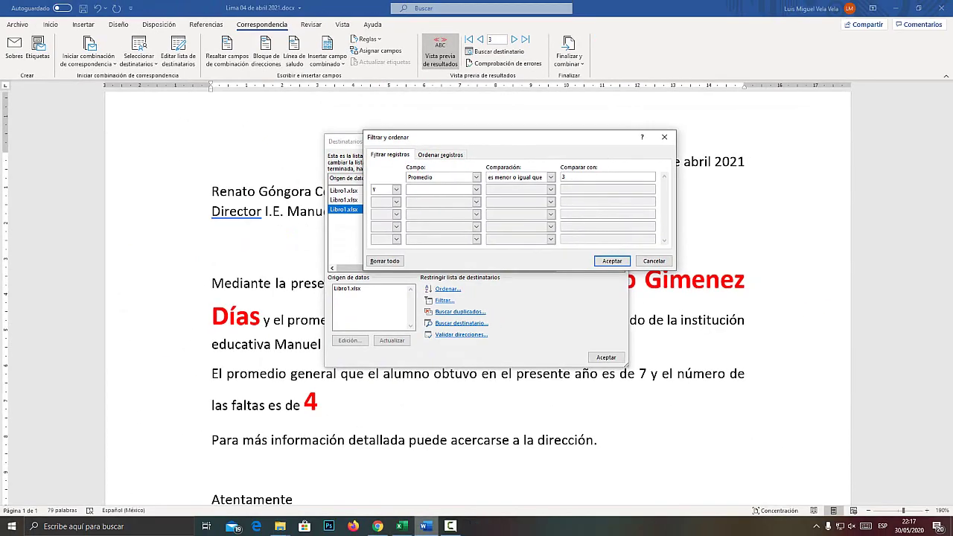
Enter the test values 0, 10.5 and 20 into cells D13, E13 and F13.
key("alt+Tab")
left_click(429, 426)
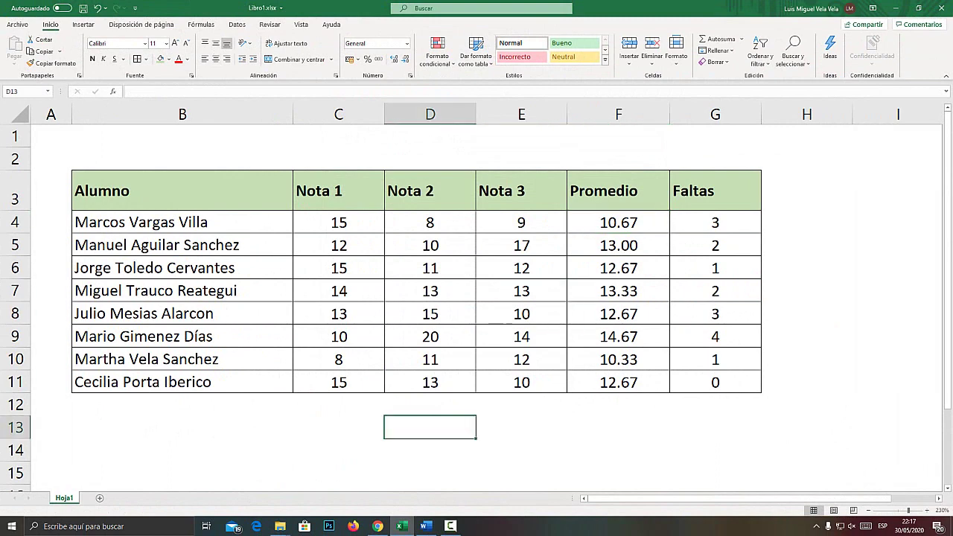
type("0")
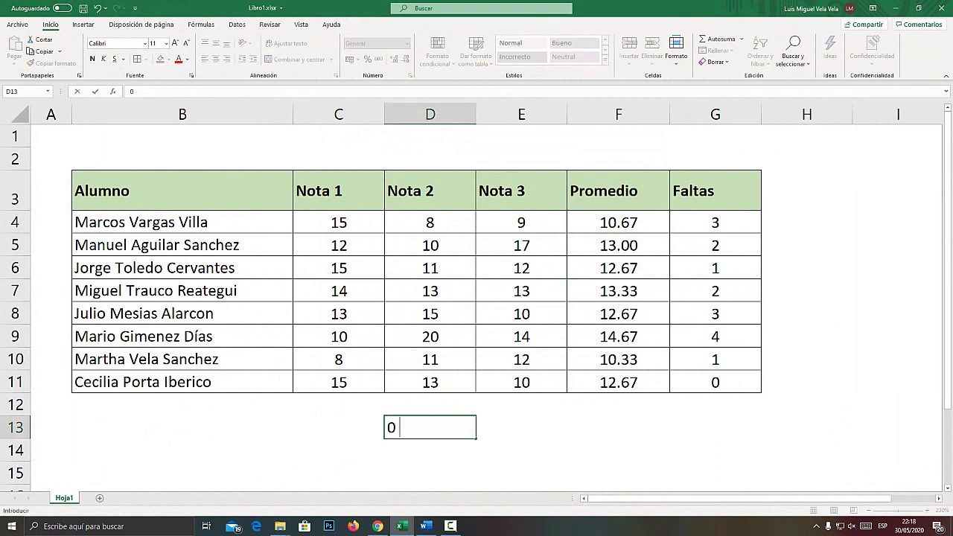
key("Tab")
type("10.5")
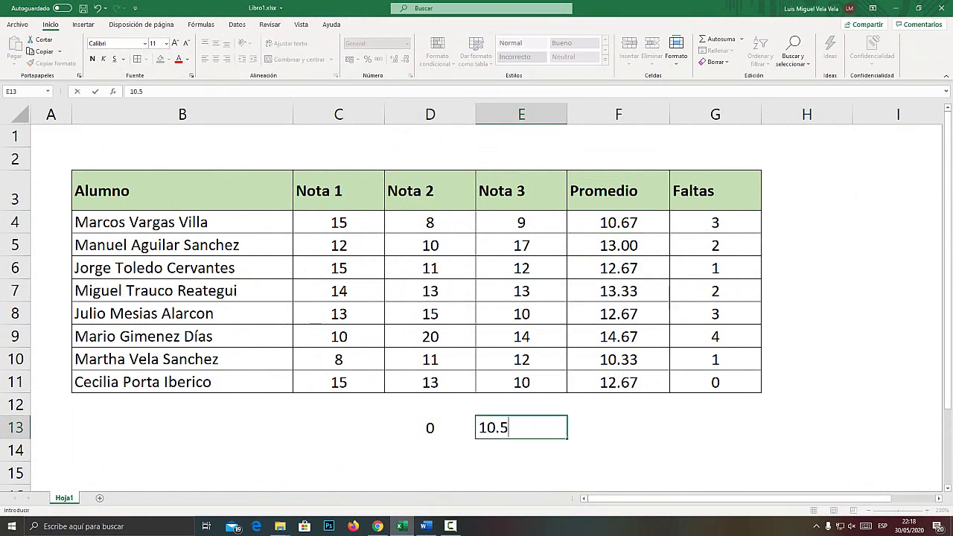
key("Tab")
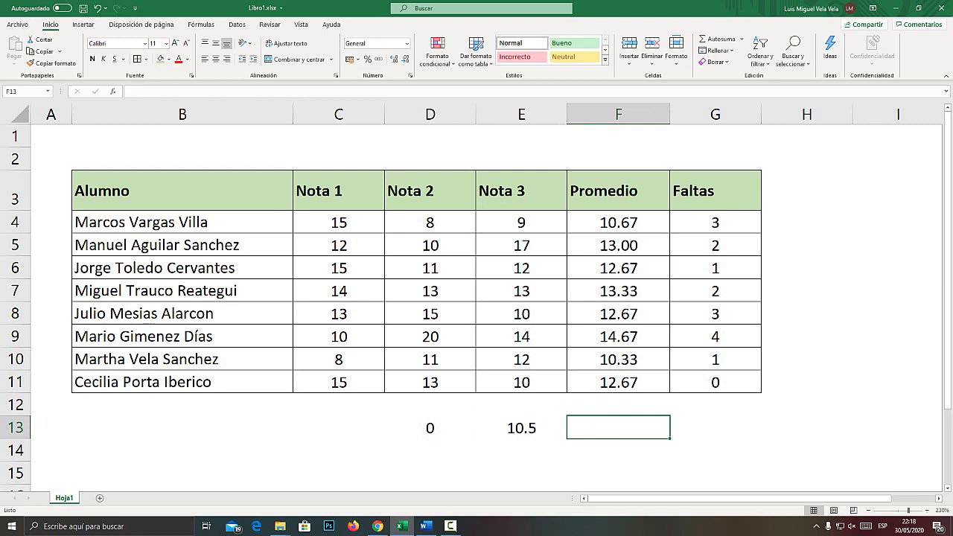
type("20")
key("Return")
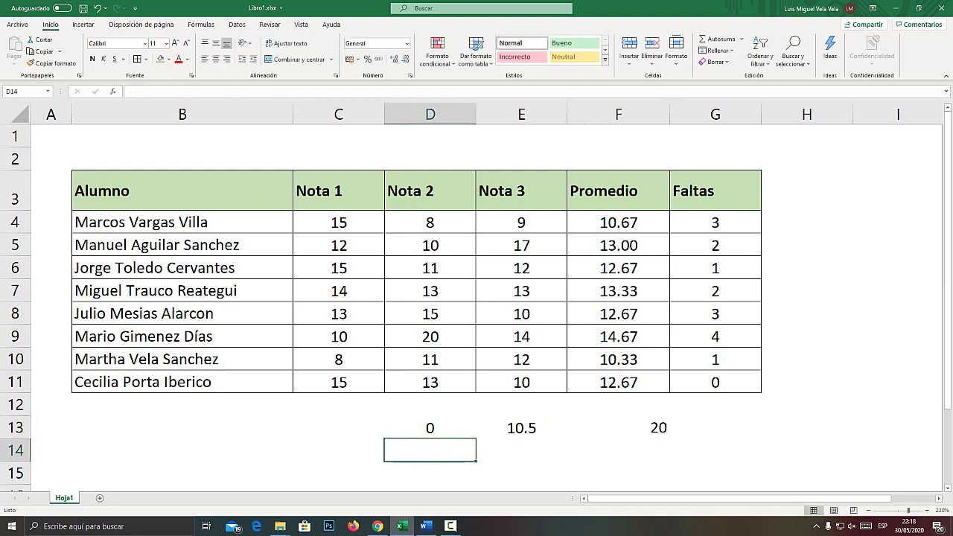
Select the Promedio averages in F4:F8 before returning to Word.
left_click(521, 427)
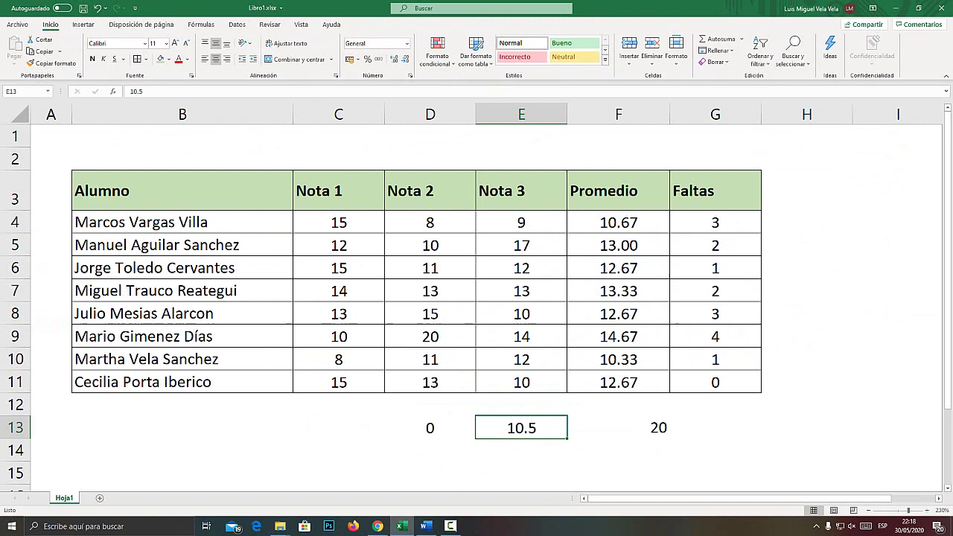
left_click_drag(618, 222, 618, 382)
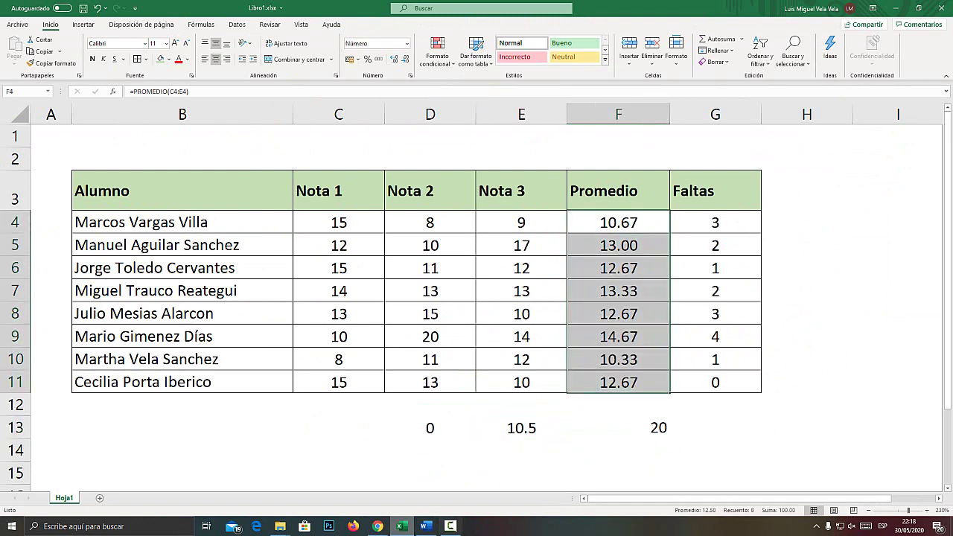
key("alt+Tab")
Change the Promedio filter value from 3 to 10.5, apply it and close the recipient list.
key("super")
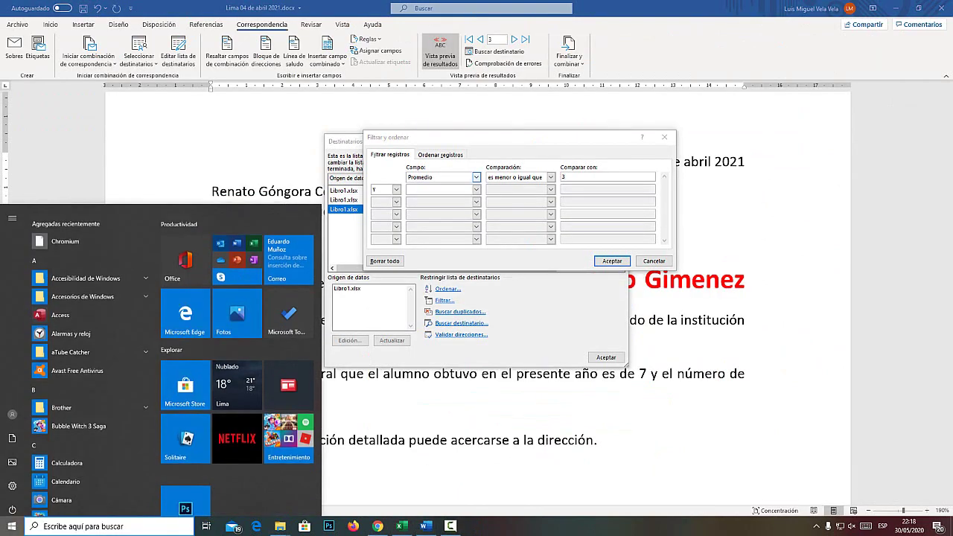
key("super+plus")
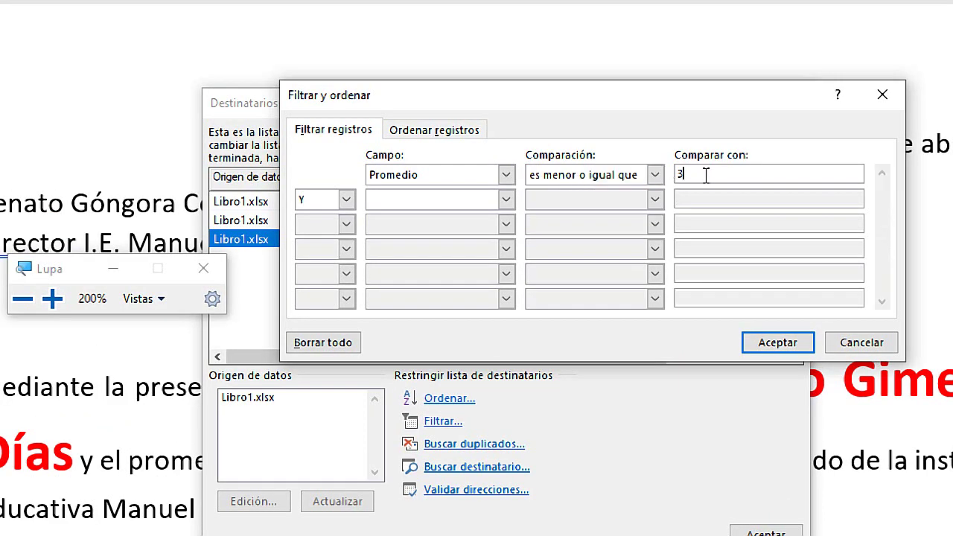
key("BackSpace")
type("10.5")
key("super+Escape")
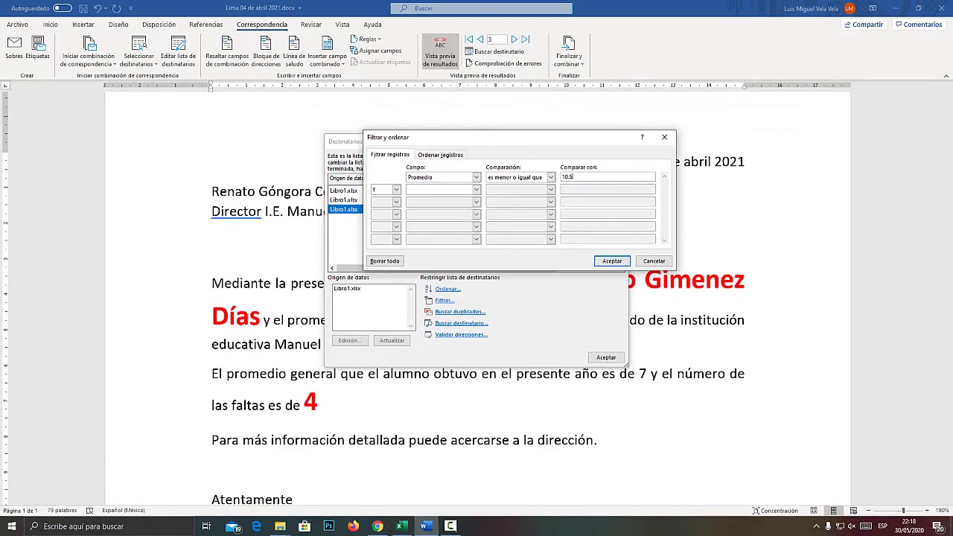
left_click(612, 260)
left_click(606, 357)
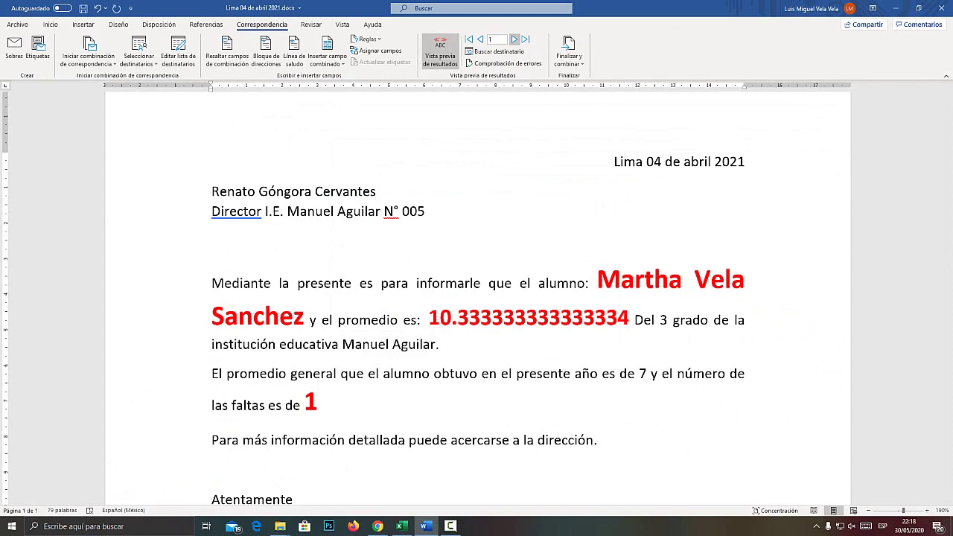
key("super+plus")
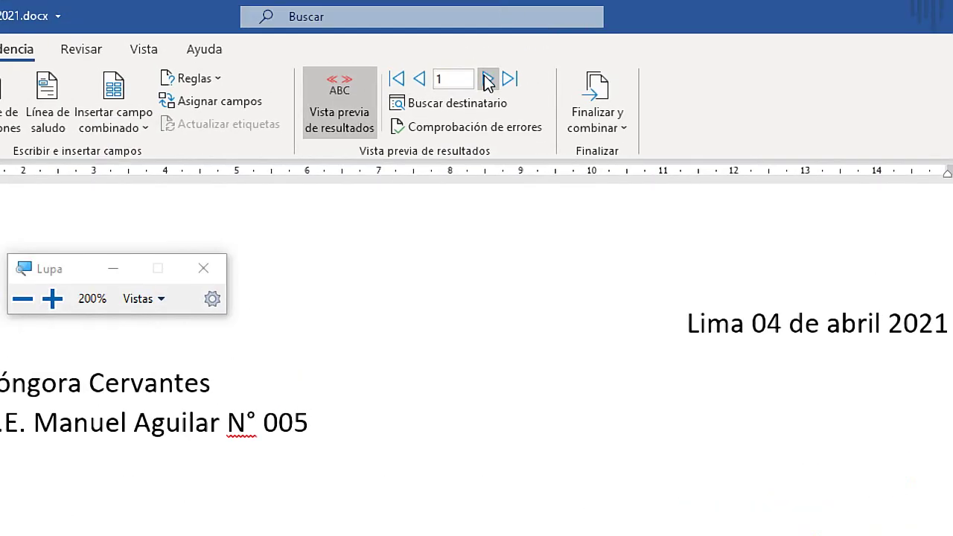
key("super+Escape")
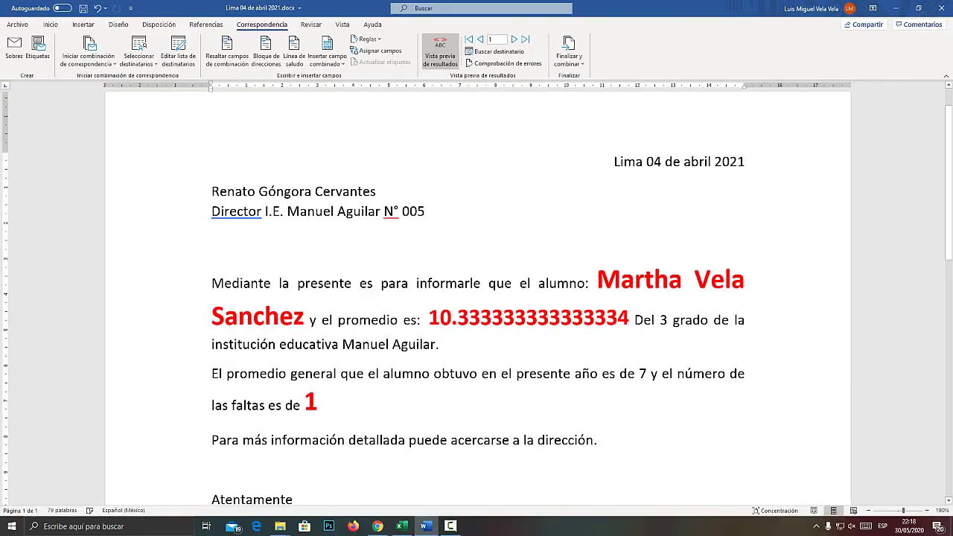
left_click_drag(429, 319, 644, 319)
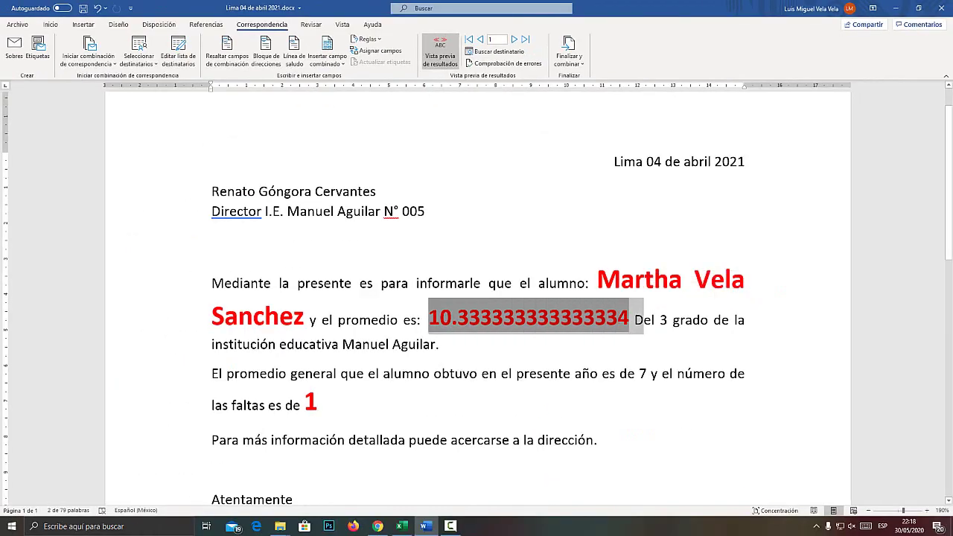
left_click(402, 526)
left_click_drag(618, 222, 618, 382)
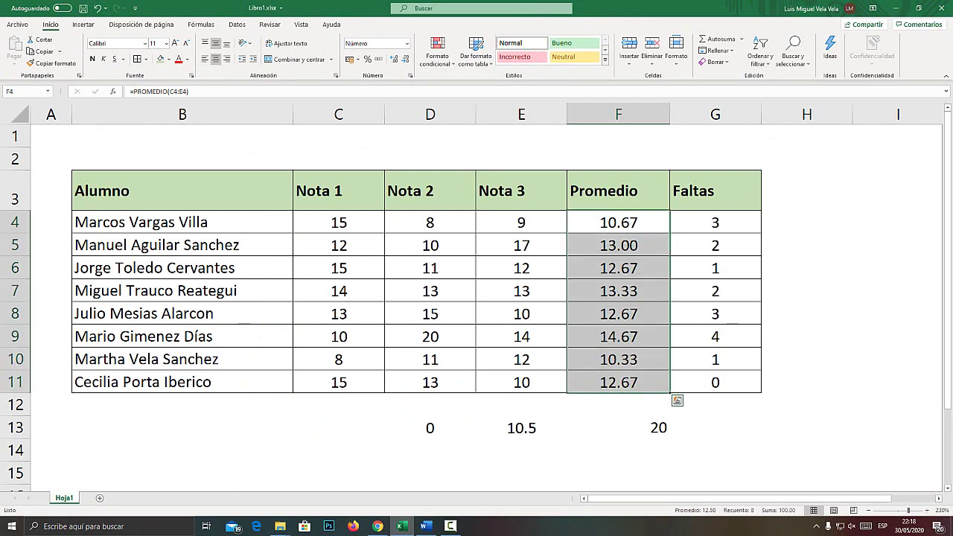
left_click(618, 359)
key("super+plus")
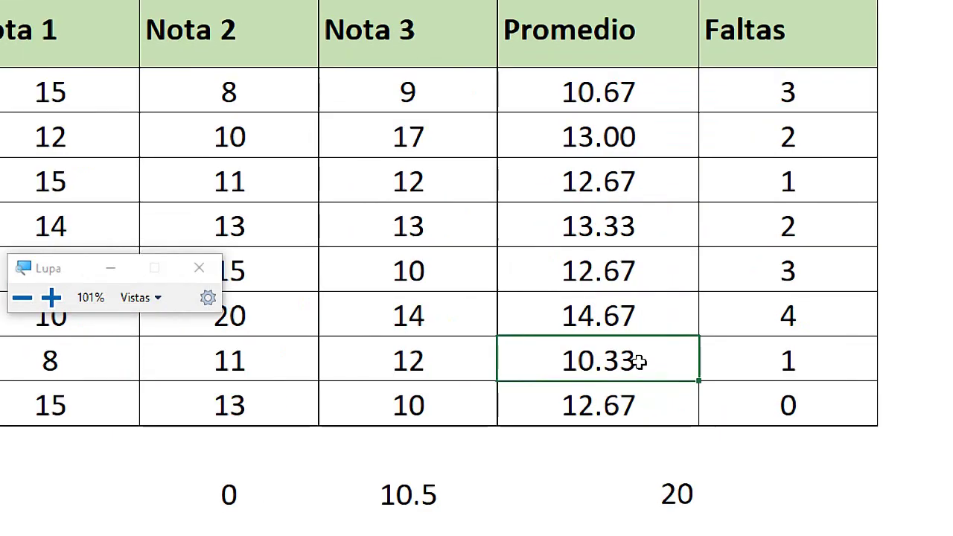
left_click(673, 384)
left_click(609, 314)
left_click(613, 212)
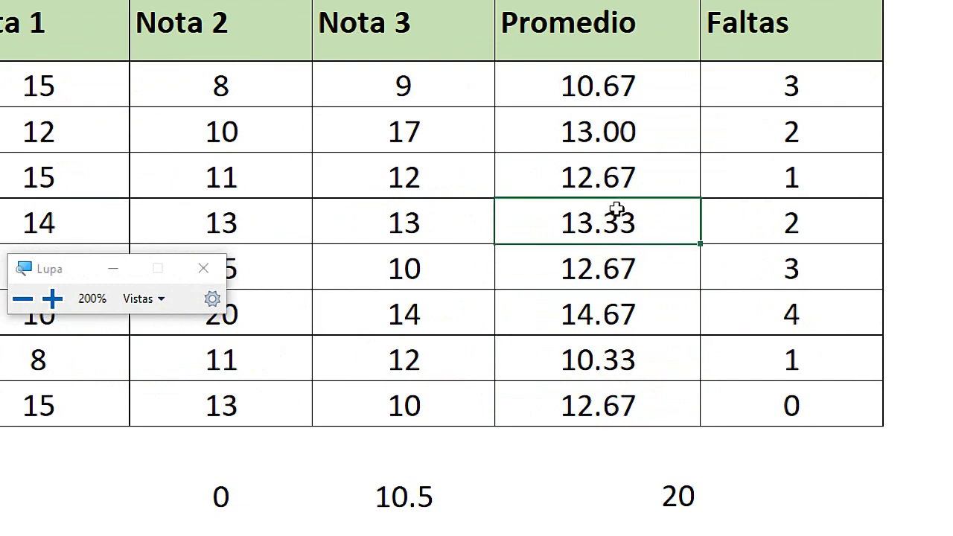
left_click(613, 165)
left_click(612, 123)
left_click(609, 97)
left_click(642, 220)
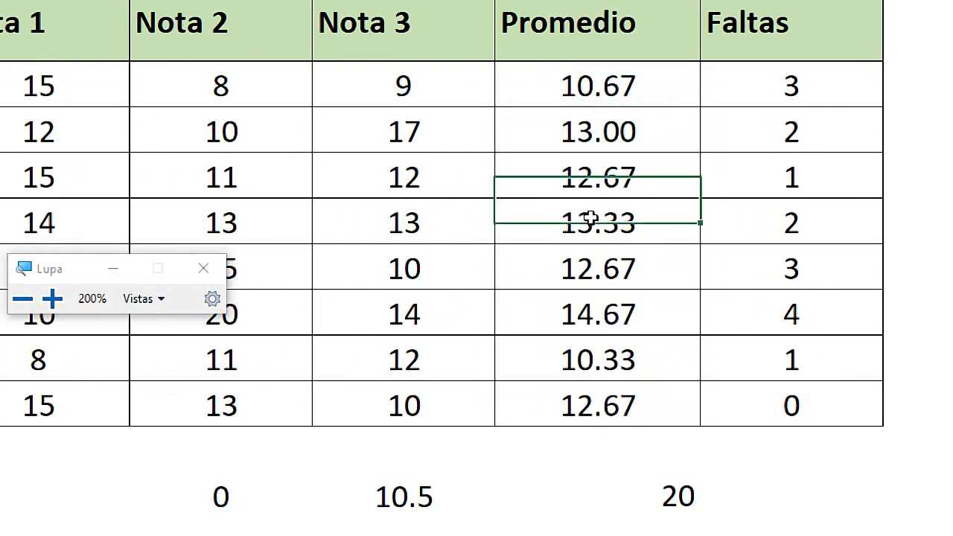
left_click(655, 361)
key("super+Escape")
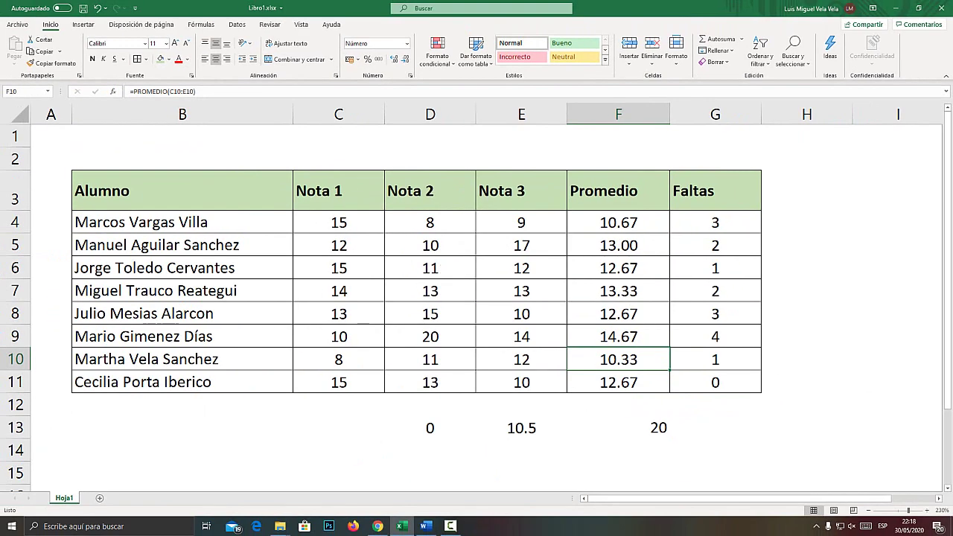
key("alt+Tab")
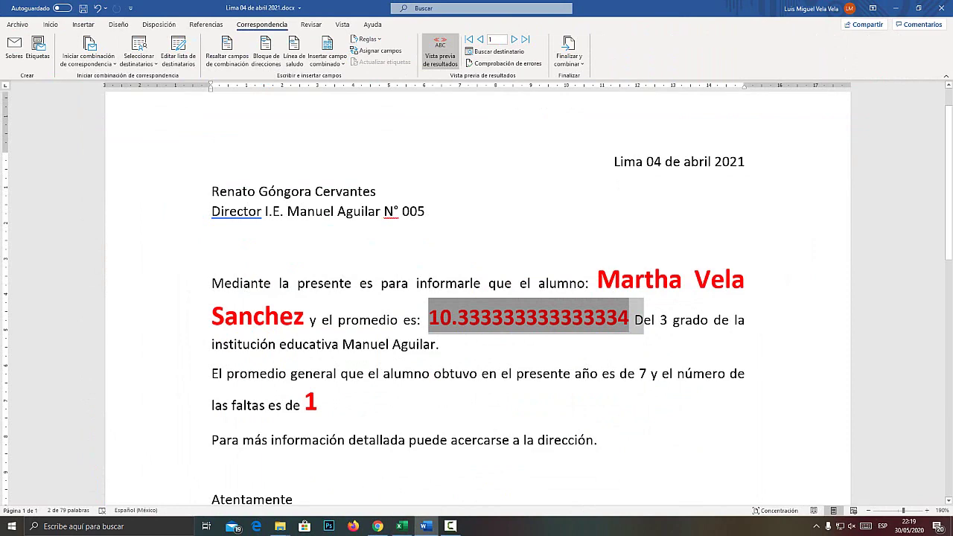
left_click(517, 373)
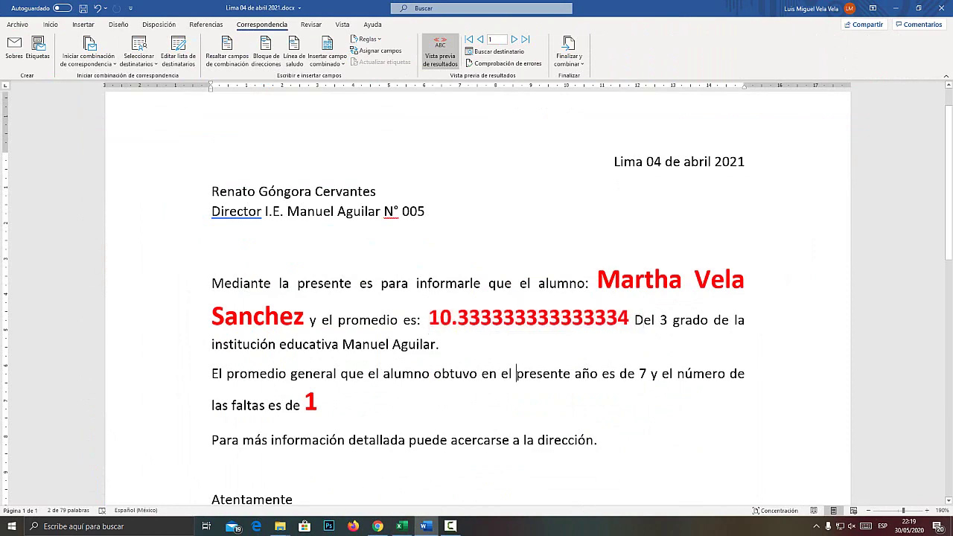
key("super+plus")
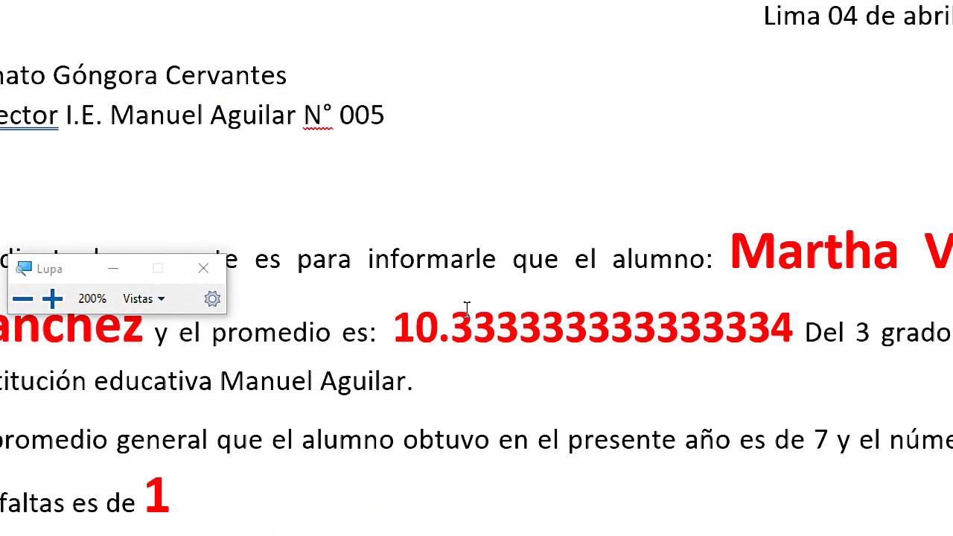
left_click_drag(458, 318, 620, 312)
left_click_drag(775, 316, 792, 320)
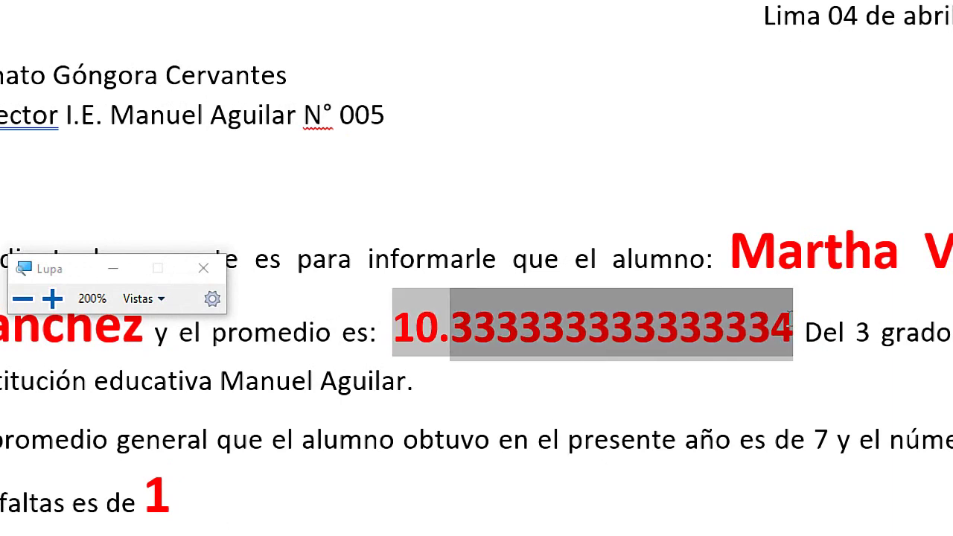
key("super+Escape")
left_click(439, 344)
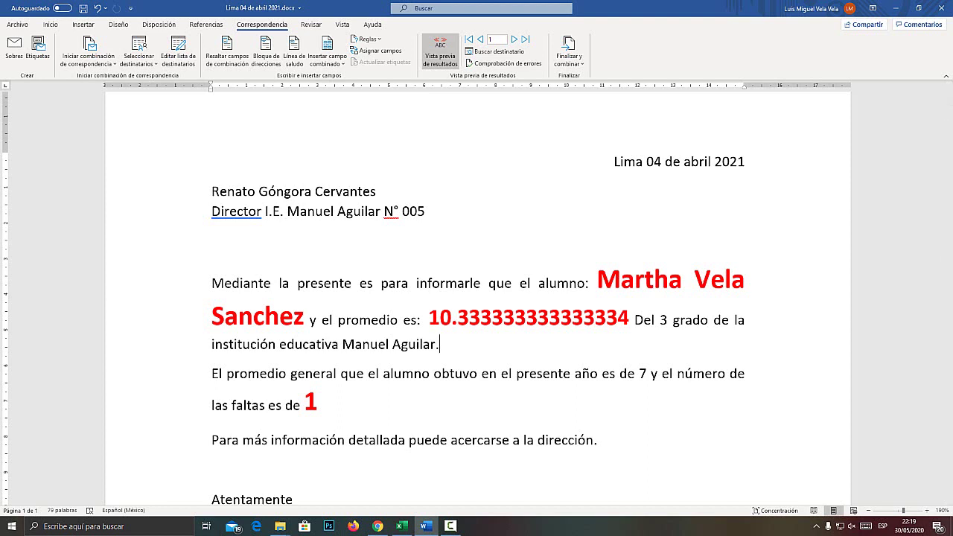
Clear the test values 0, 10.5 and 20 from row 13 of the grades table.
left_click(401, 526)
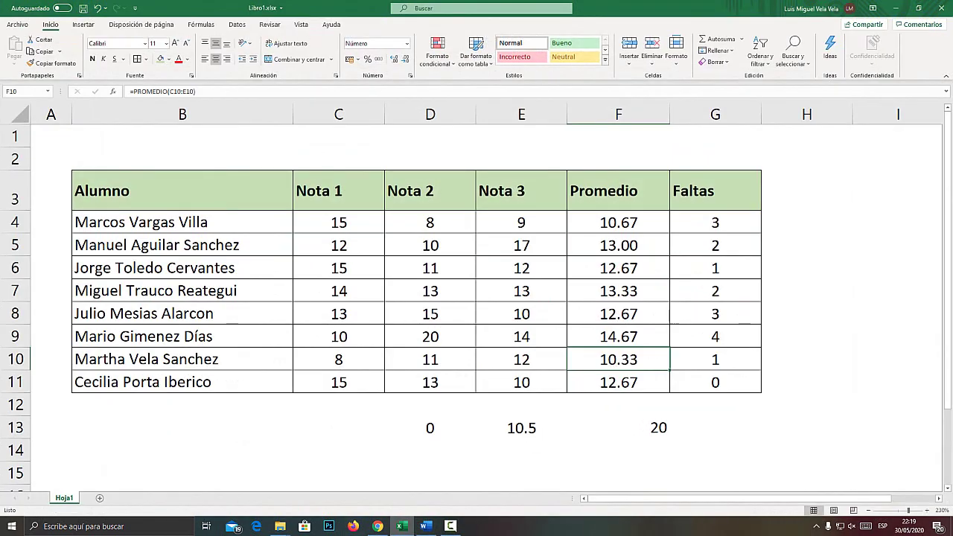
left_click_drag(430, 427, 618, 427)
key("Delete")
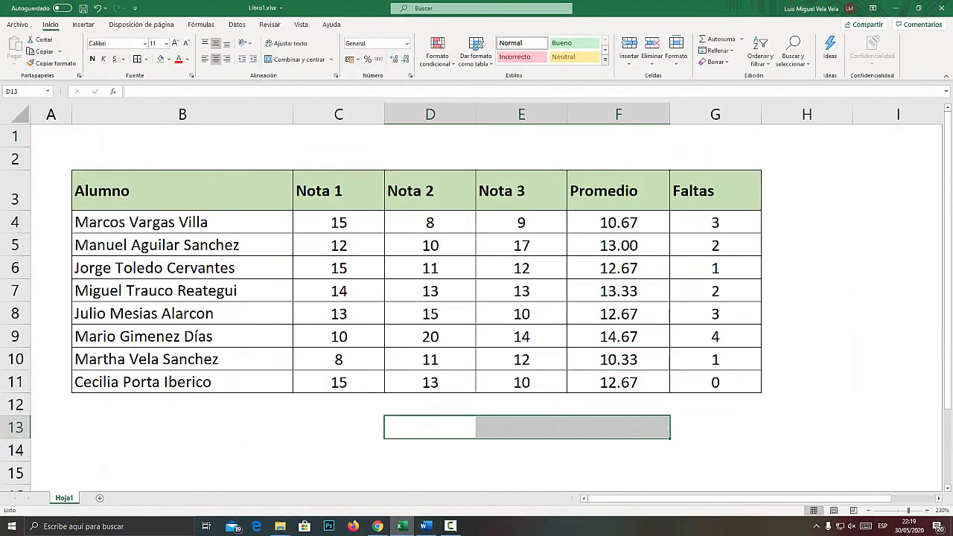
left_click(429, 473)
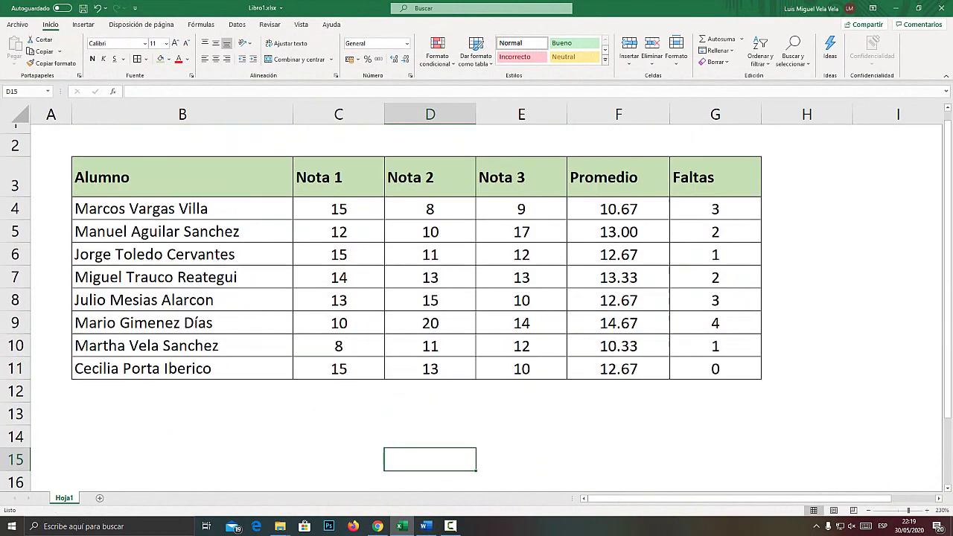
Review the Promedio averages and select the empty cell E13 below the table.
key("alt+Tab")
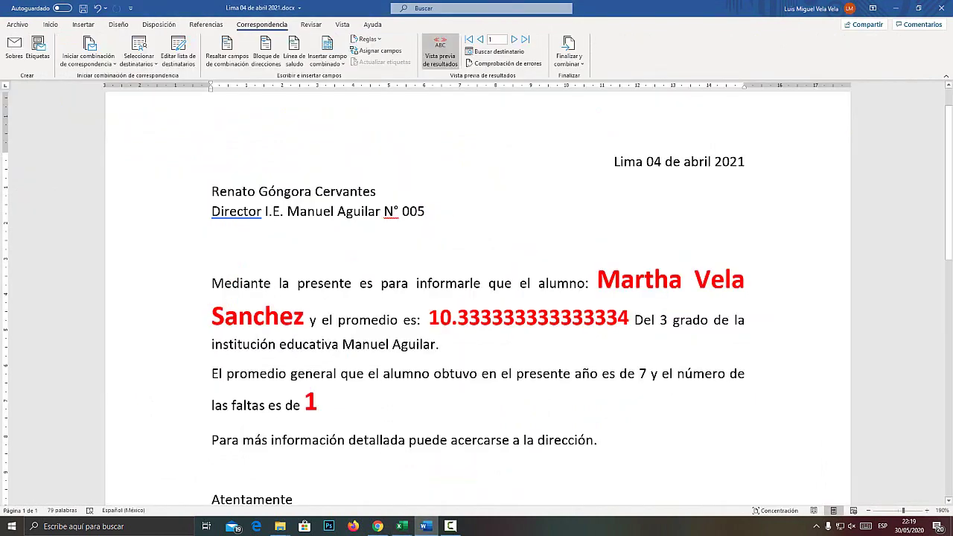
key("alt+Tab")
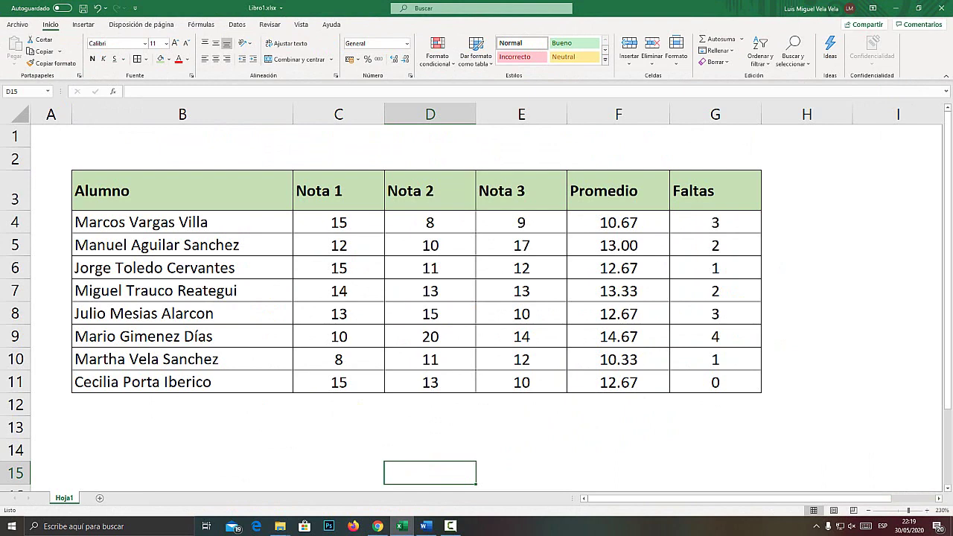
left_click_drag(618, 222, 618, 404)
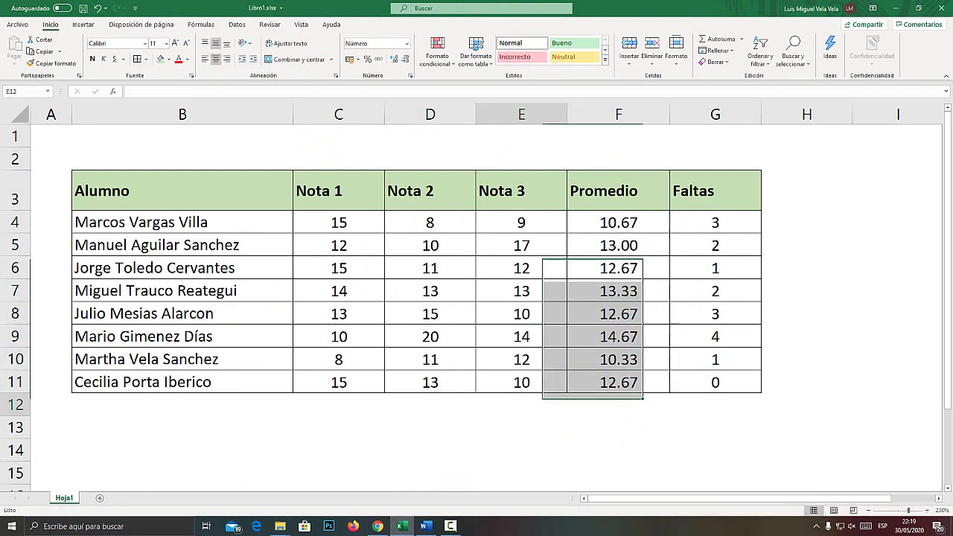
left_click(521, 404)
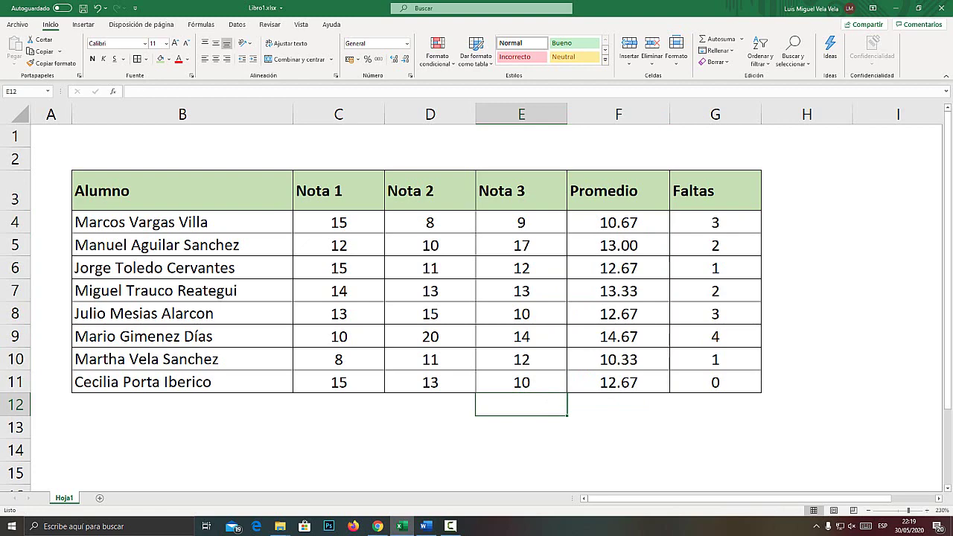
left_click(522, 426)
key("super+plus")
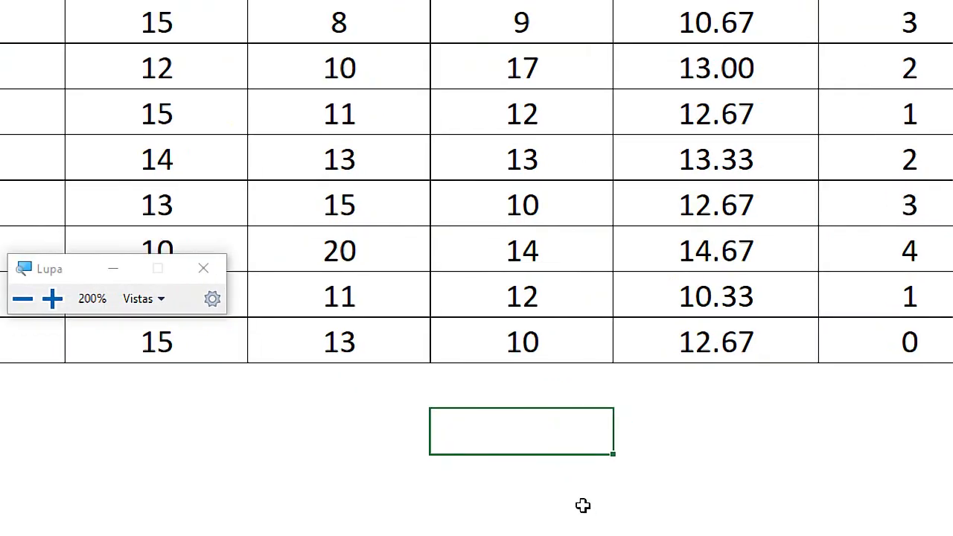
Enter =TEXTO(F11;"##.##") in E13 to show the last student's average with two decimals.
type("=")
type("text")
key("Tab")
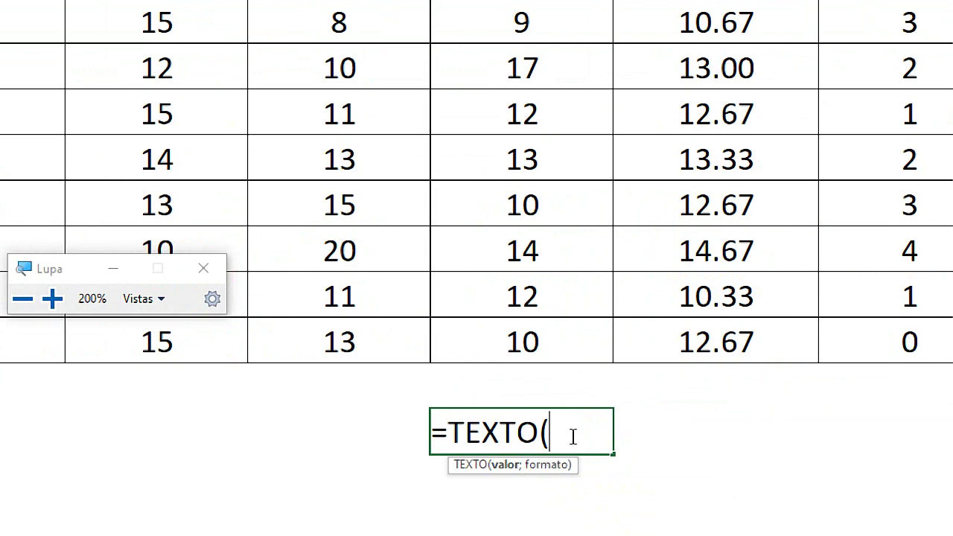
left_click(670, 341)
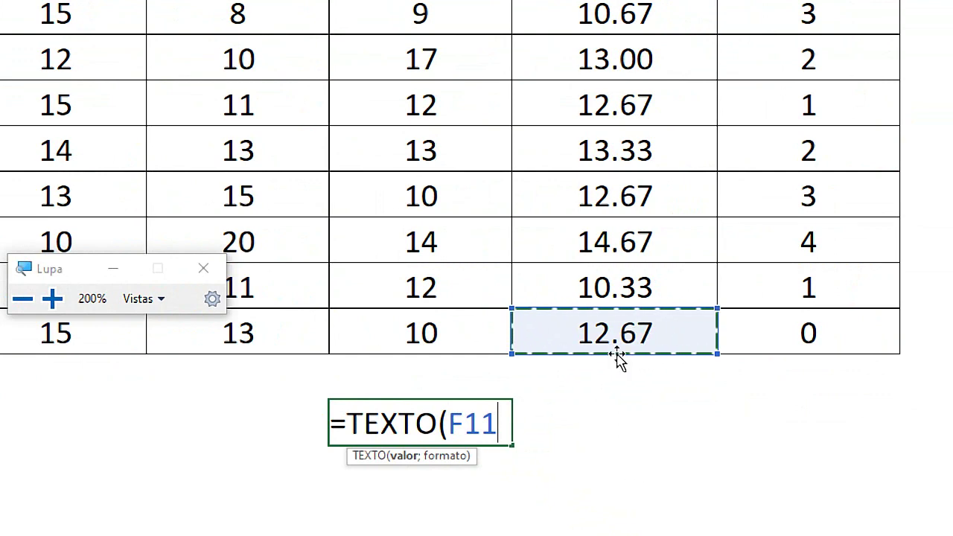
type(";")
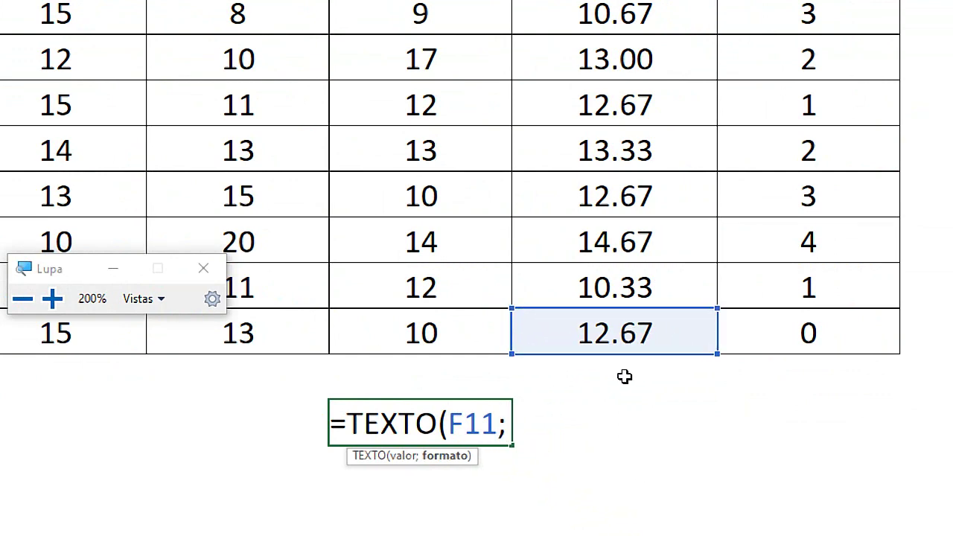
type("\"")
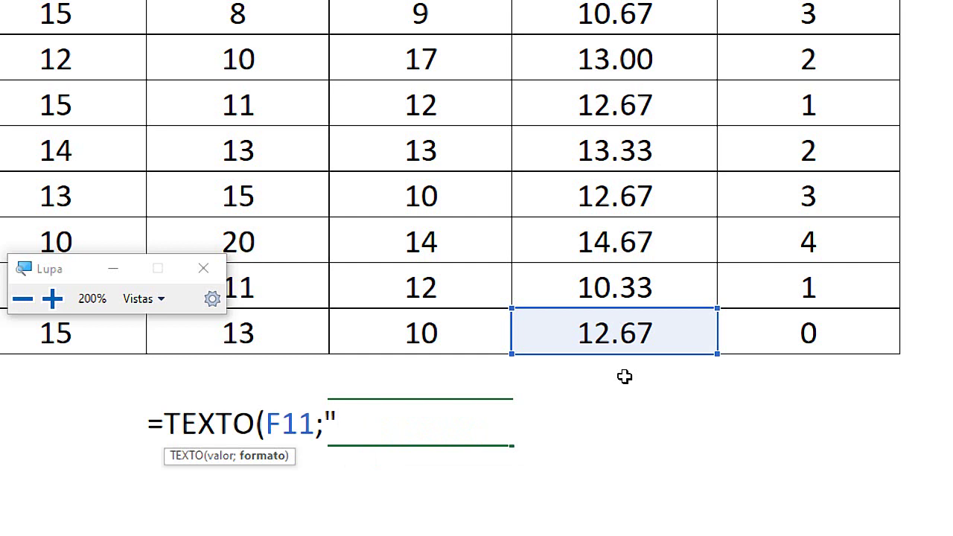
type("##")
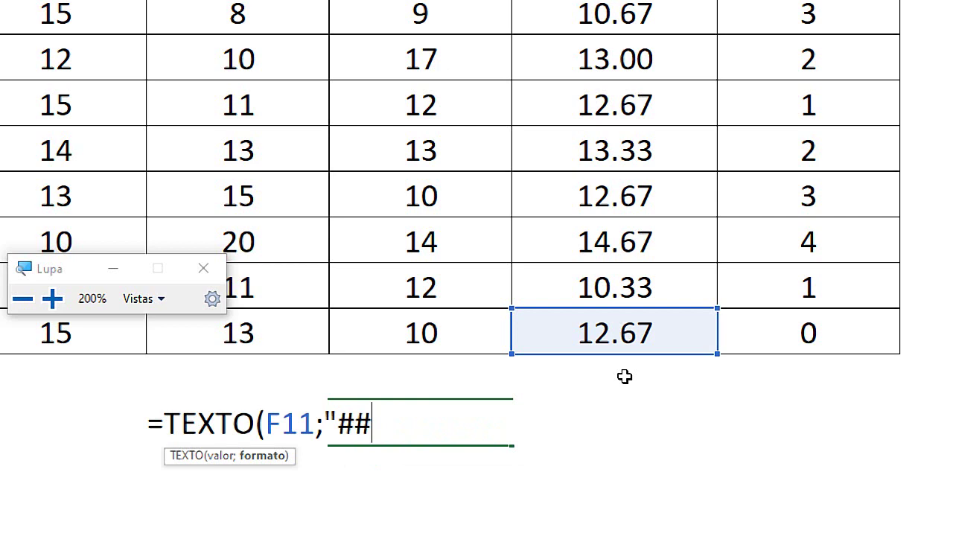
type(".##")
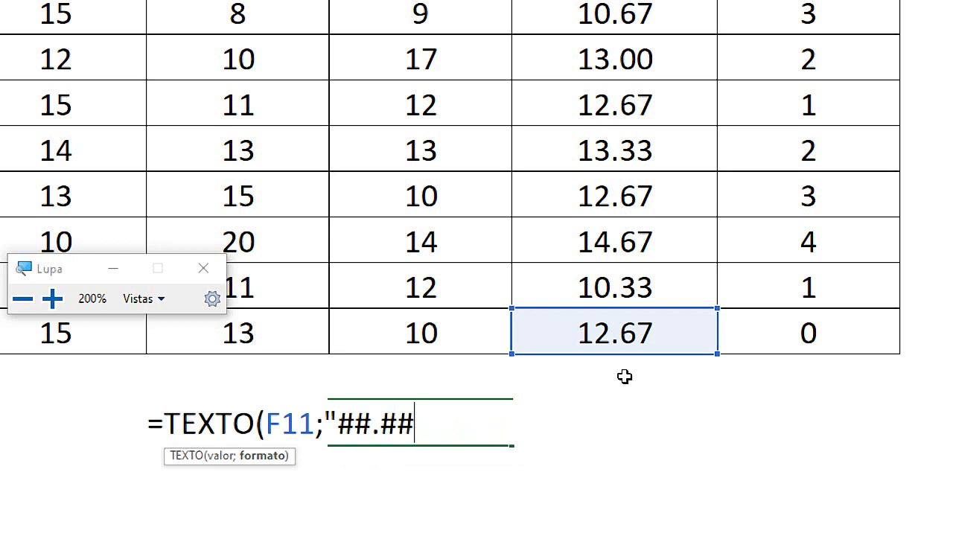
key("Return")
key("Return")
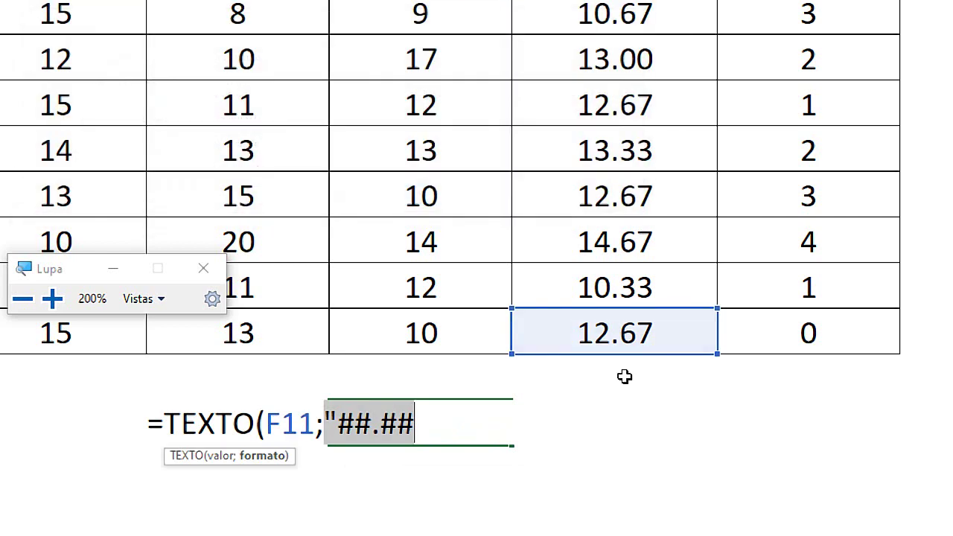
left_click(380, 423)
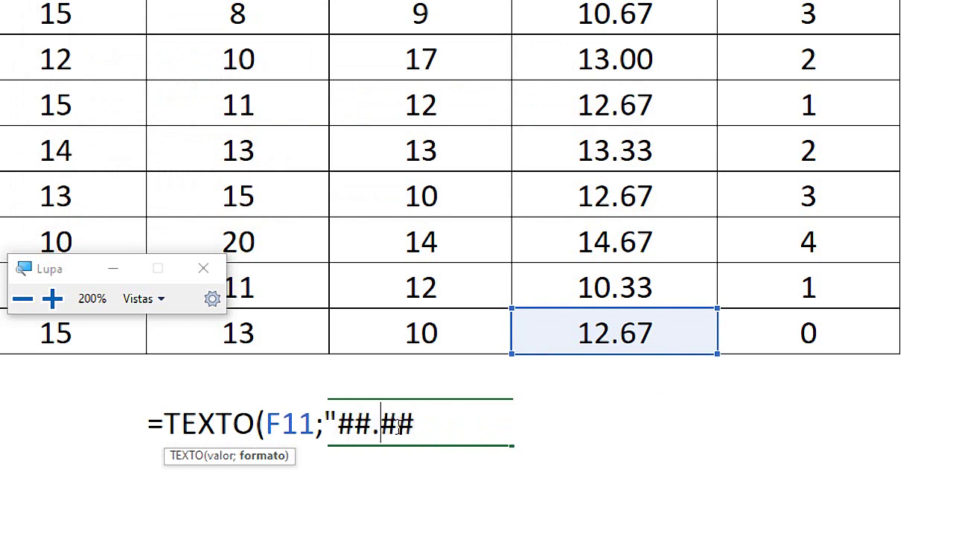
left_click_drag(381, 421, 393, 417)
left_click(437, 423)
type("\")")
key("Return")
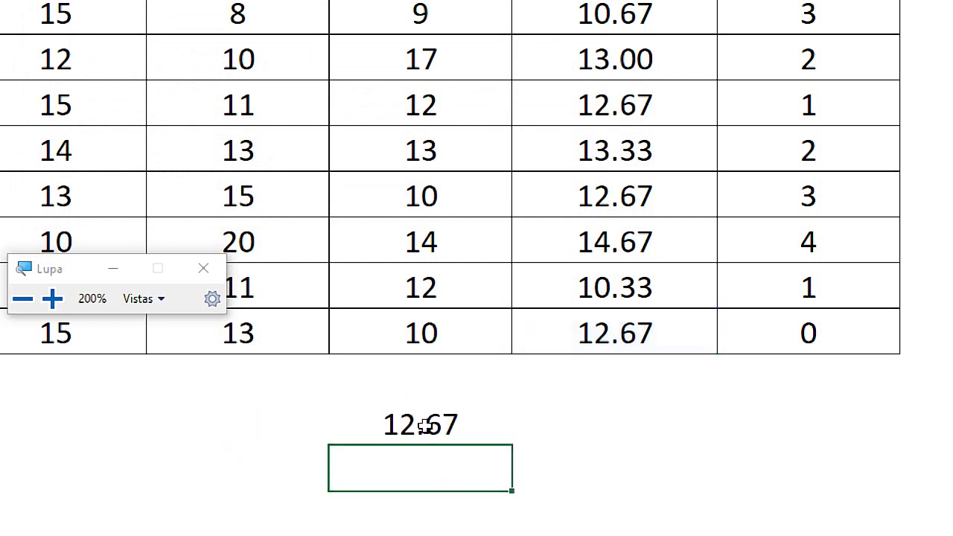
left_click(425, 425)
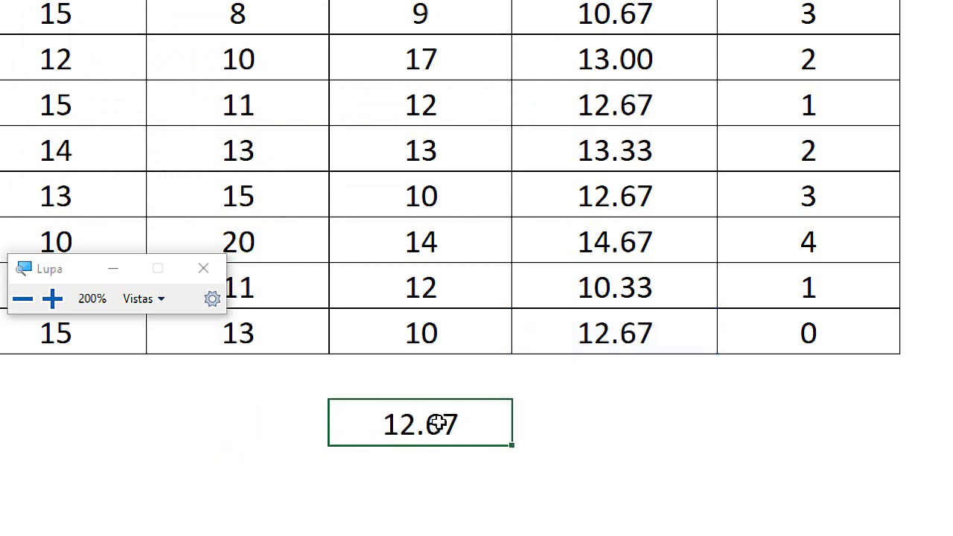
Extend the format string to "##.###" and then "##.####" for three and four decimals.
double_click(439, 423)
left_click(415, 424)
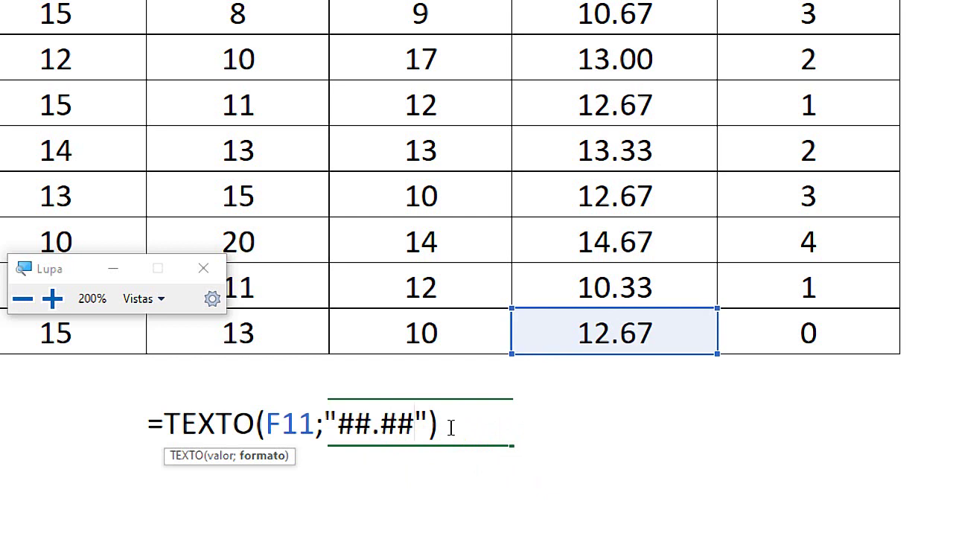
type("#")
key("Return")
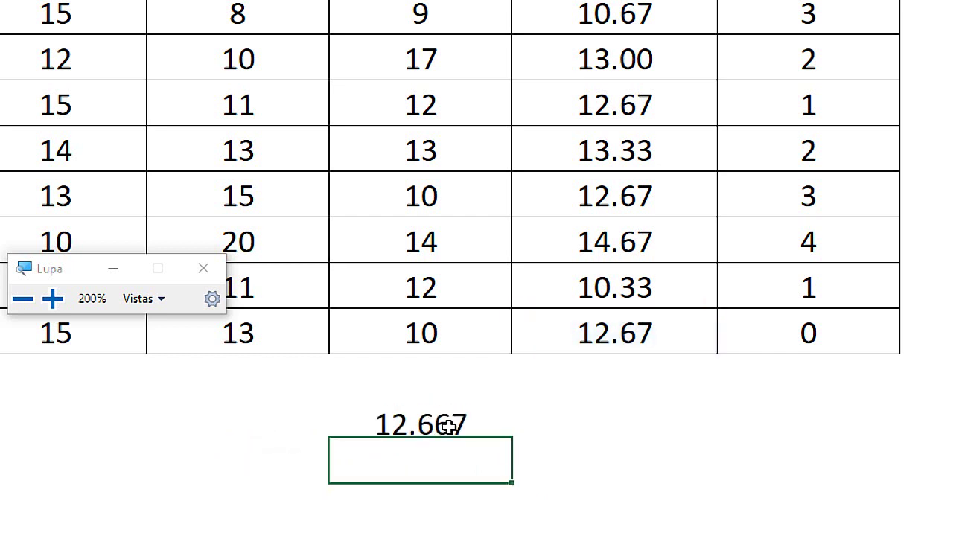
left_click(451, 425)
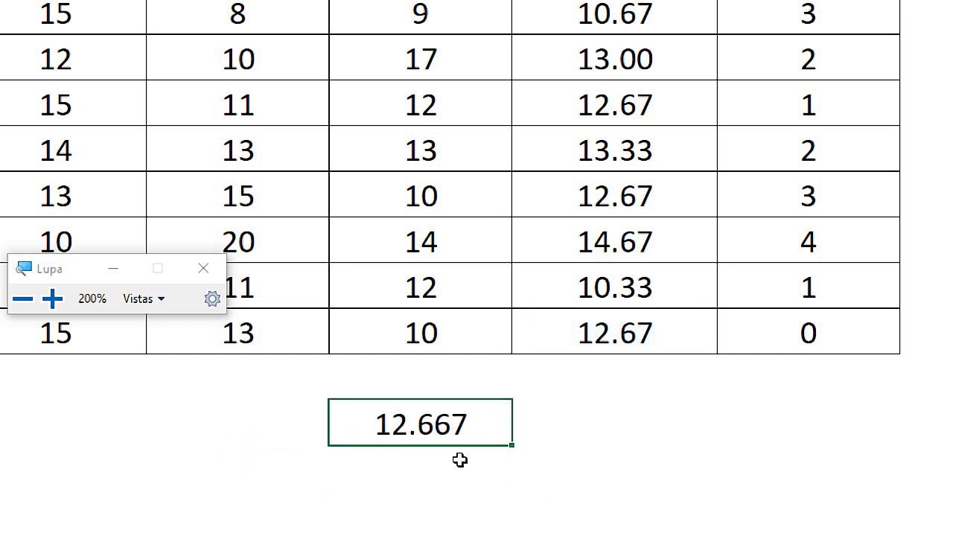
double_click(472, 423)
key("Left")
key("Left")
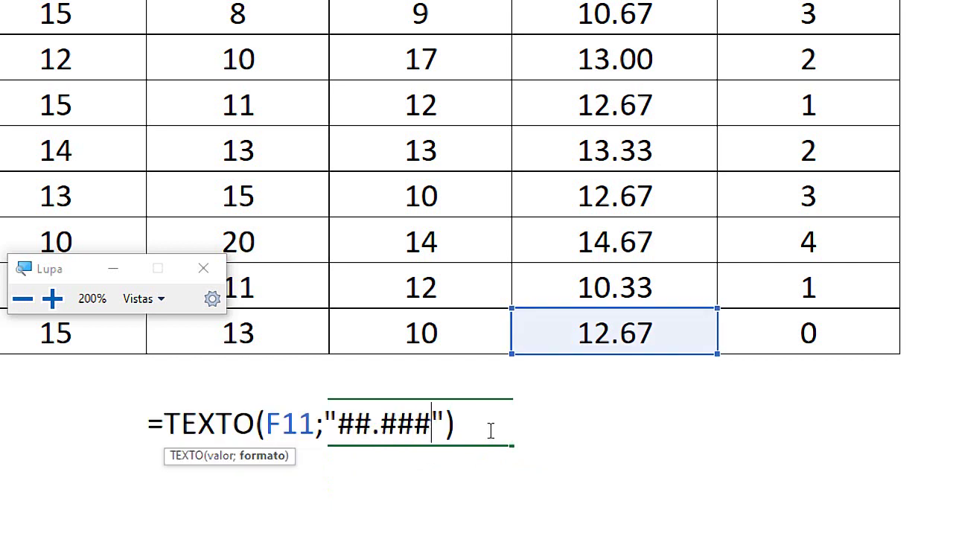
type("#")
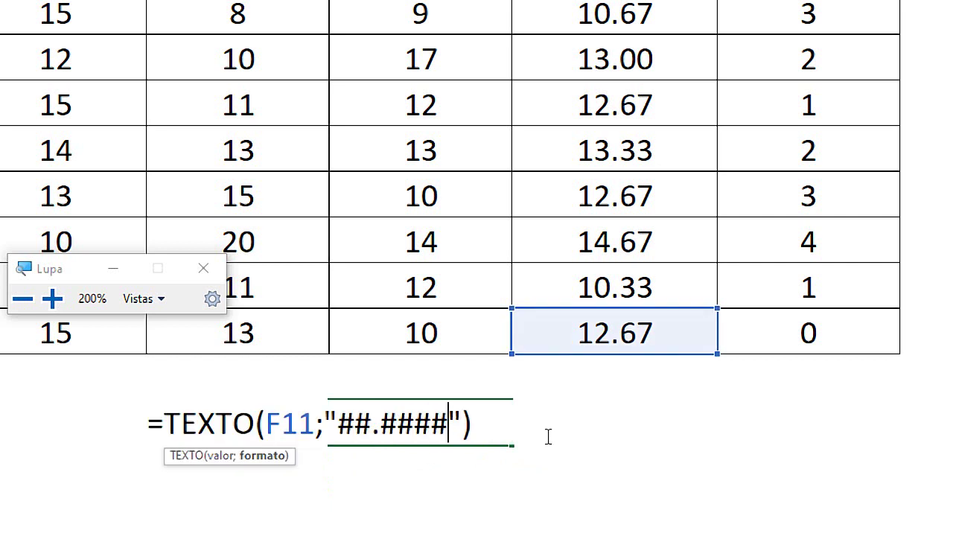
key("Return")
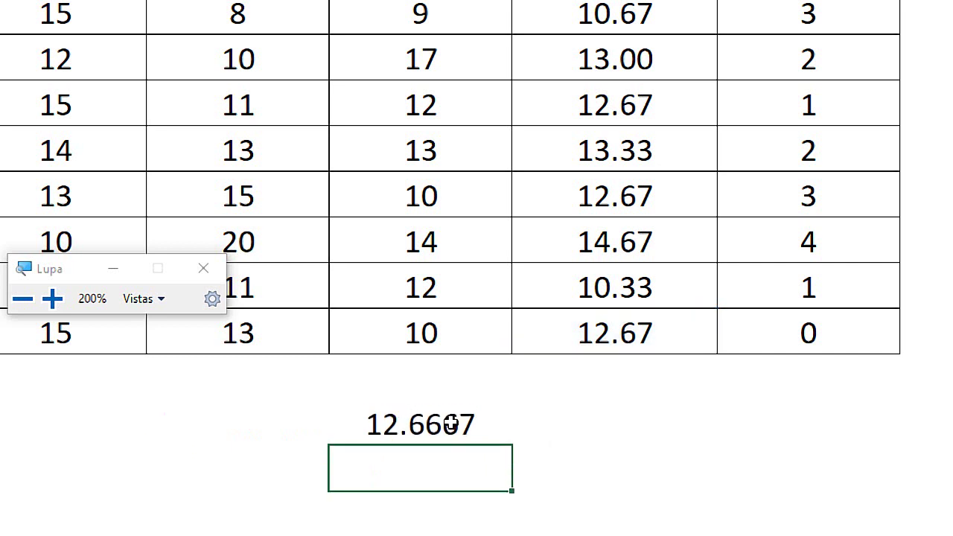
Add a fifth decimal so E13 shows 12.66667, then leave the formula unchanged.
double_click(451, 422)
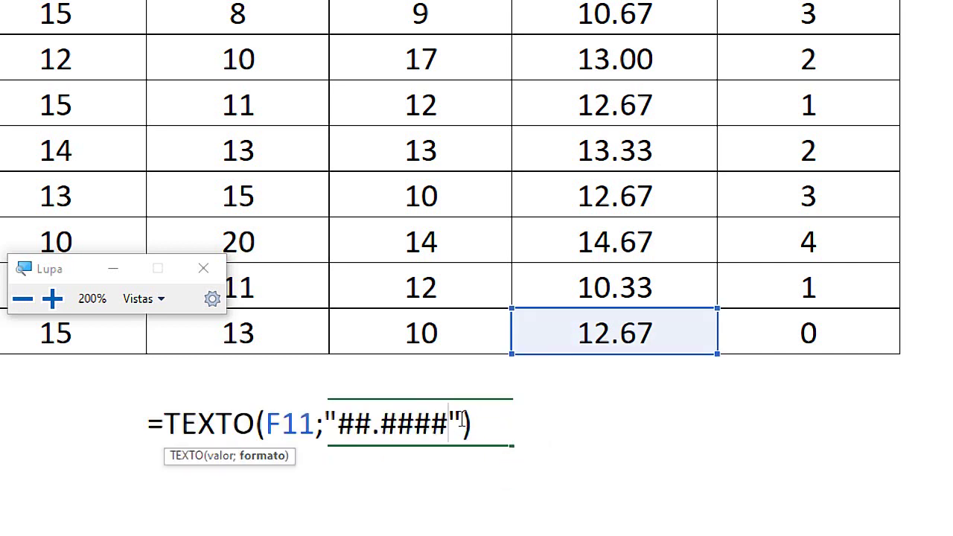
type("#")
key("Return")
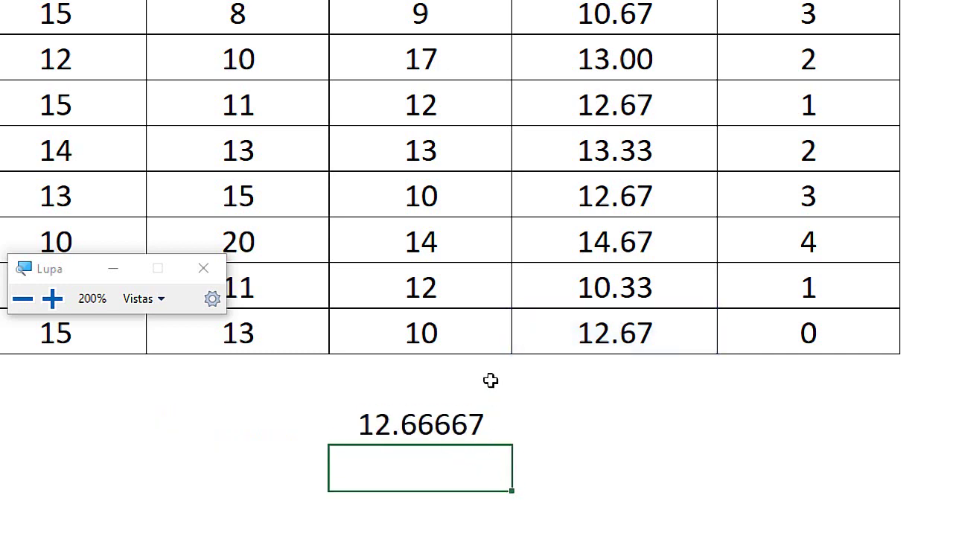
double_click(436, 425)
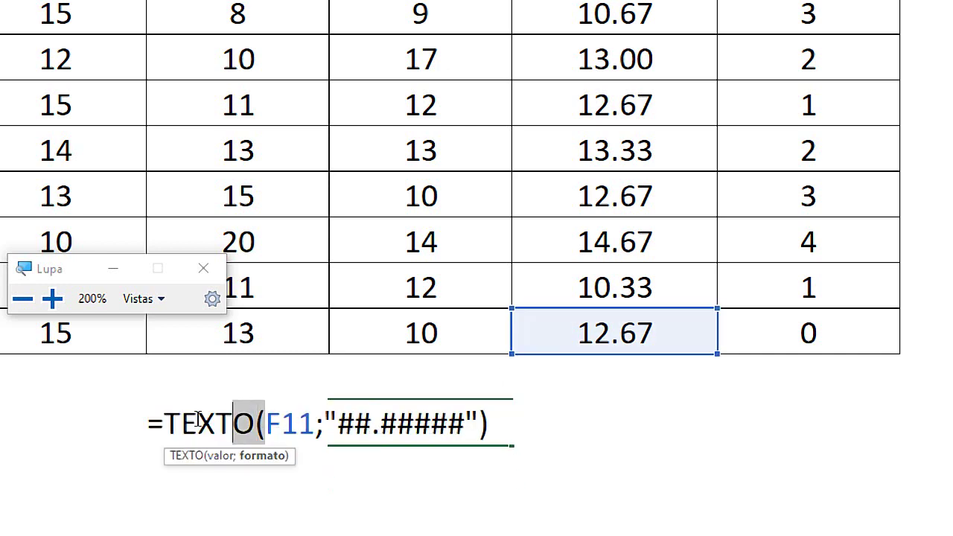
left_click_drag(260, 422, 165, 423)
key("super+Escape")
key("Escape")
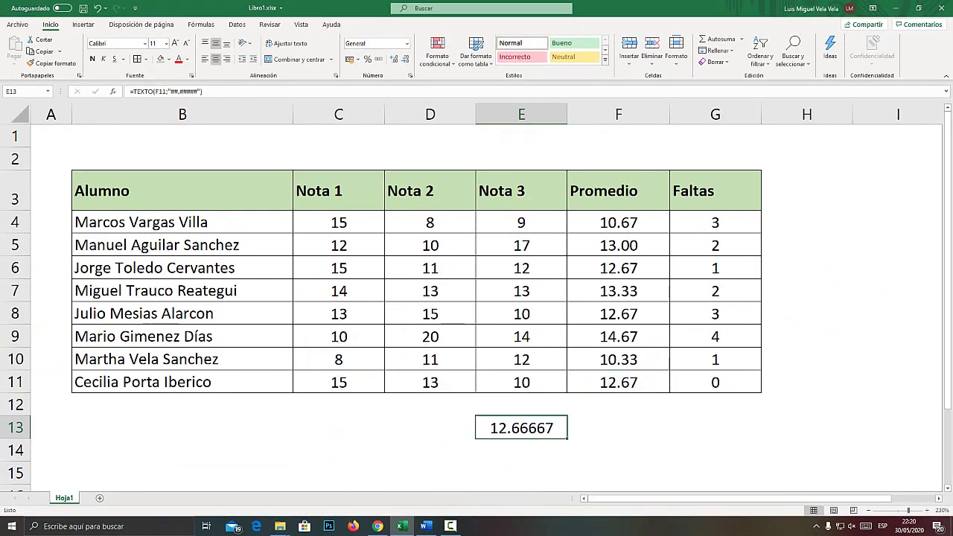
Wrap F4's PROMEDIO(C4:E4) in TEXTO with format "##.##" and fill it down the Promedio column.
key("super+plus")
double_click(618, 219)
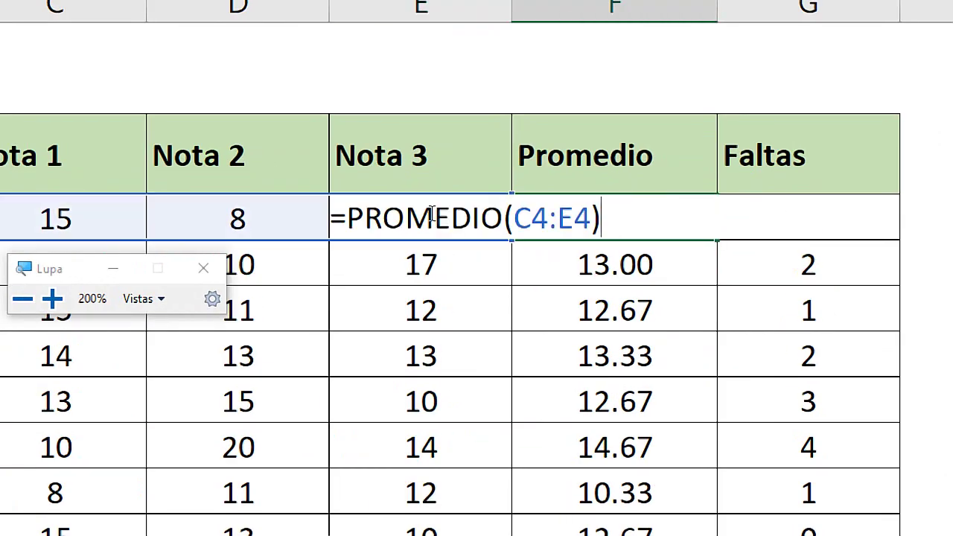
left_click(346, 217)
type("te")
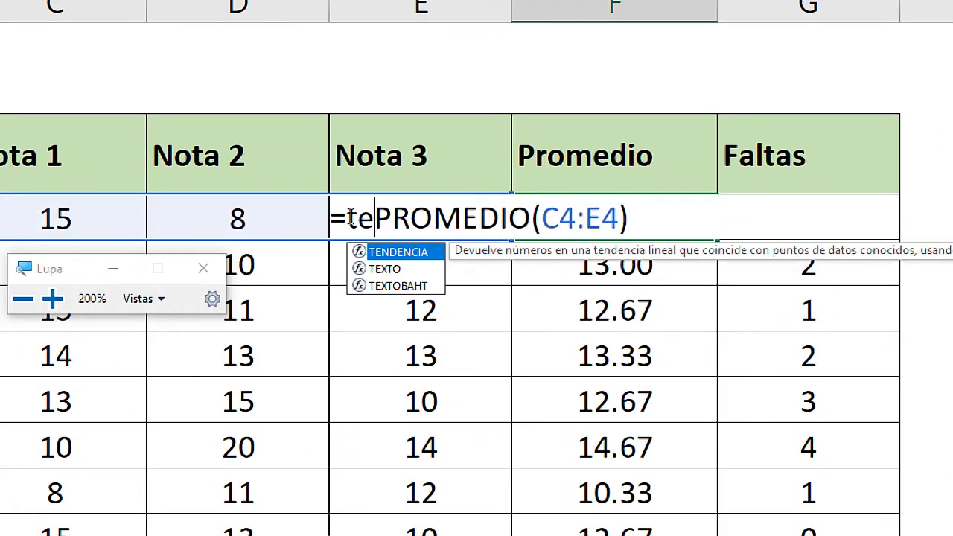
type("xto(")
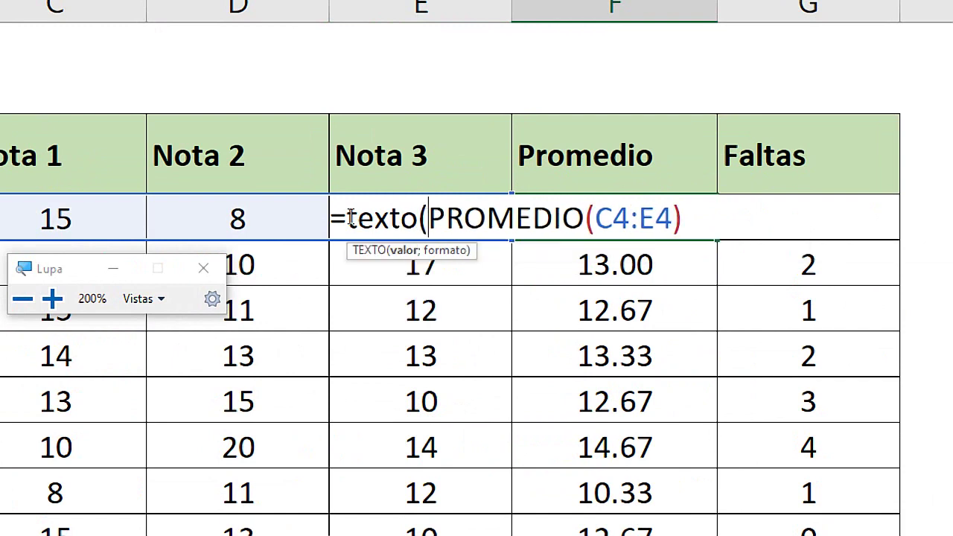
left_click_drag(728, 216, 436, 217)
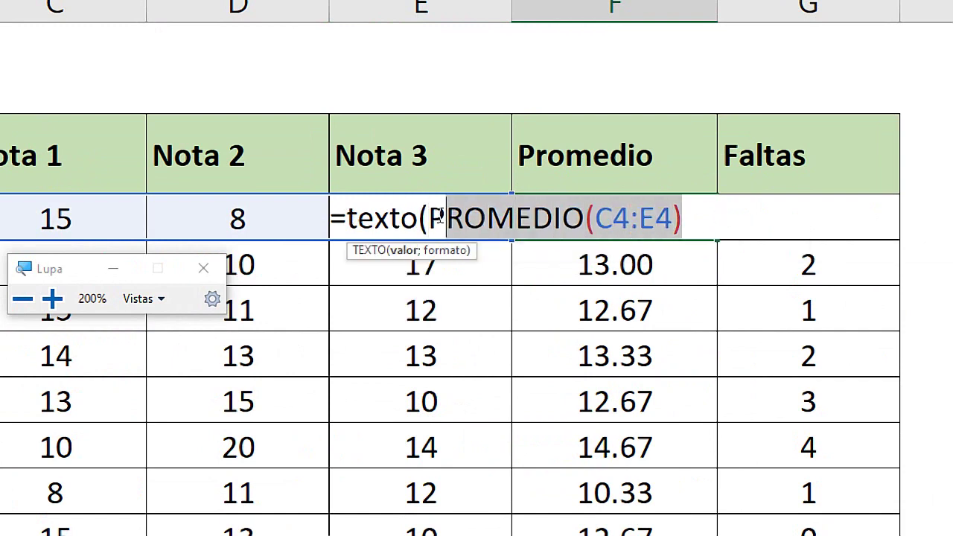
left_click_drag(702, 216, 446, 217)
left_click(704, 218)
type(";")
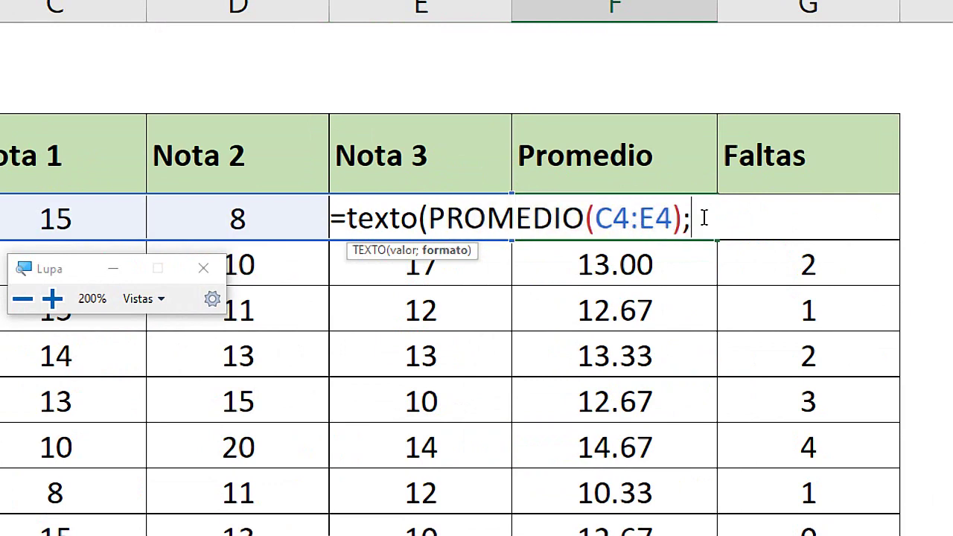
type("\"")
type("##.")
type("#")
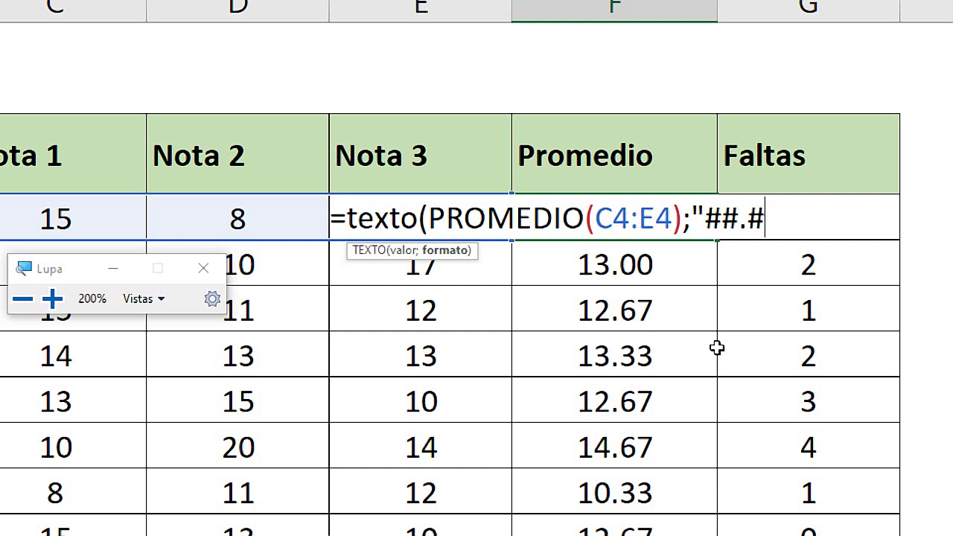
type("#")
type(" )")
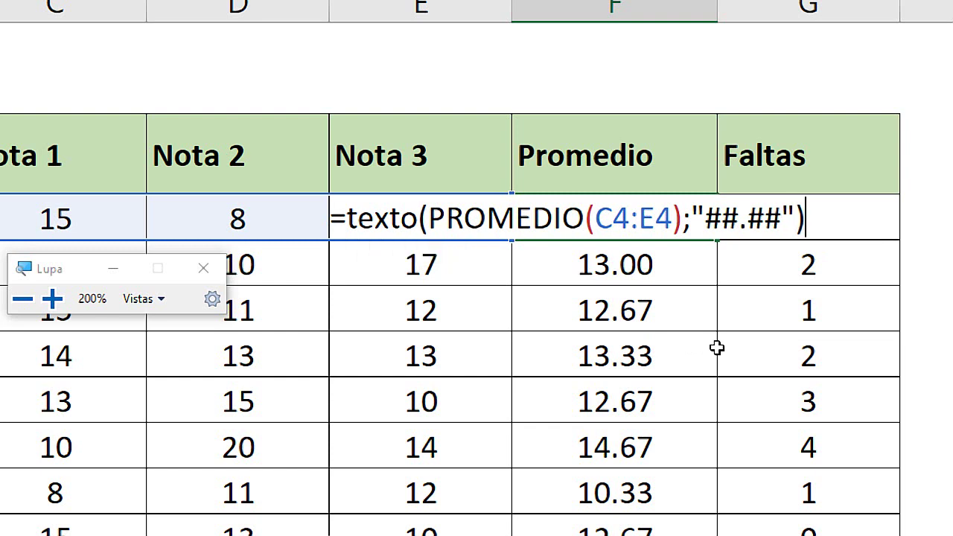
key("Return")
key("super+Escape")
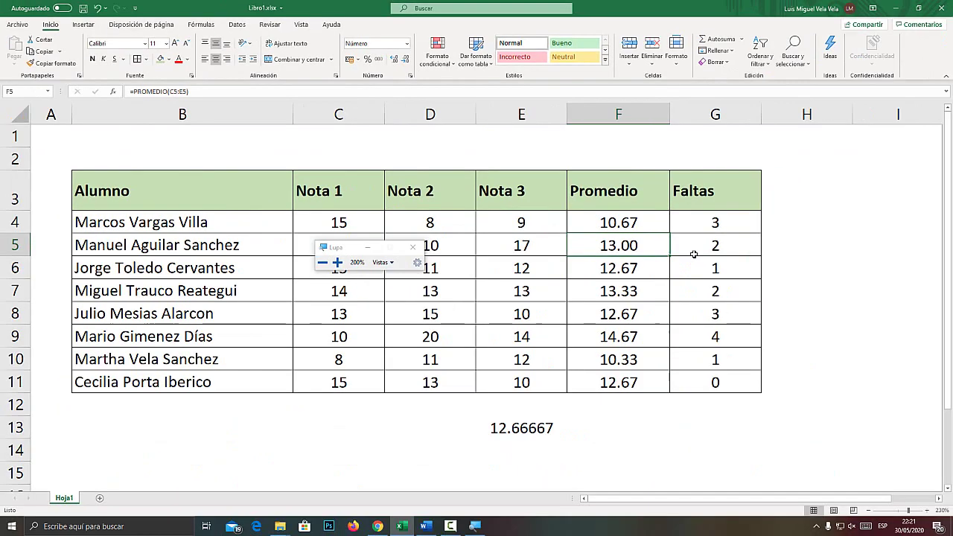
mouse_move(669, 254)
left_mouse_down()
mouse_move(640, 223)
mouse_move(640, 383)
left_mouse_up()
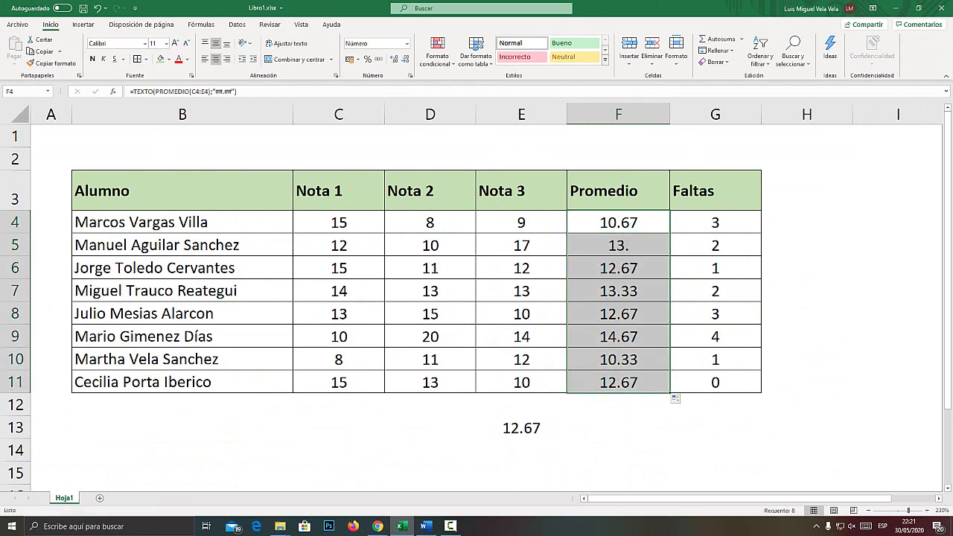
Inspect the TEXTO formula in E13 without changing it.
double_click(521, 427)
key("super+plus")
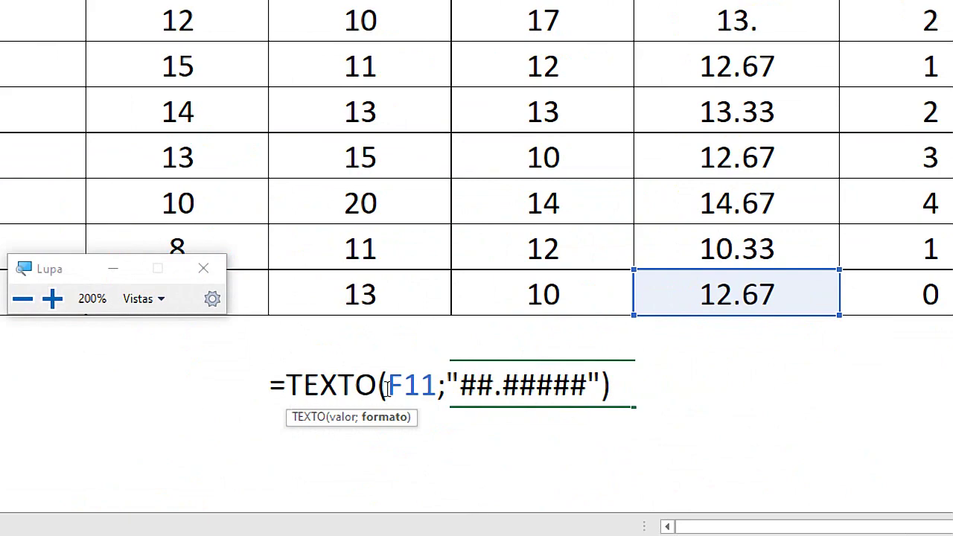
left_click_drag(387, 387, 271, 385)
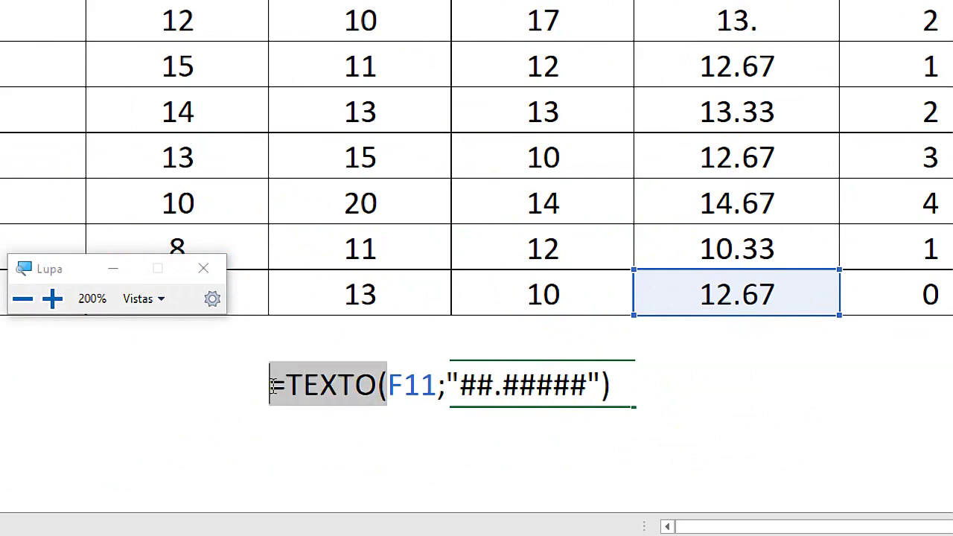
key("super+minus")
key("super+Escape")
key("Escape")
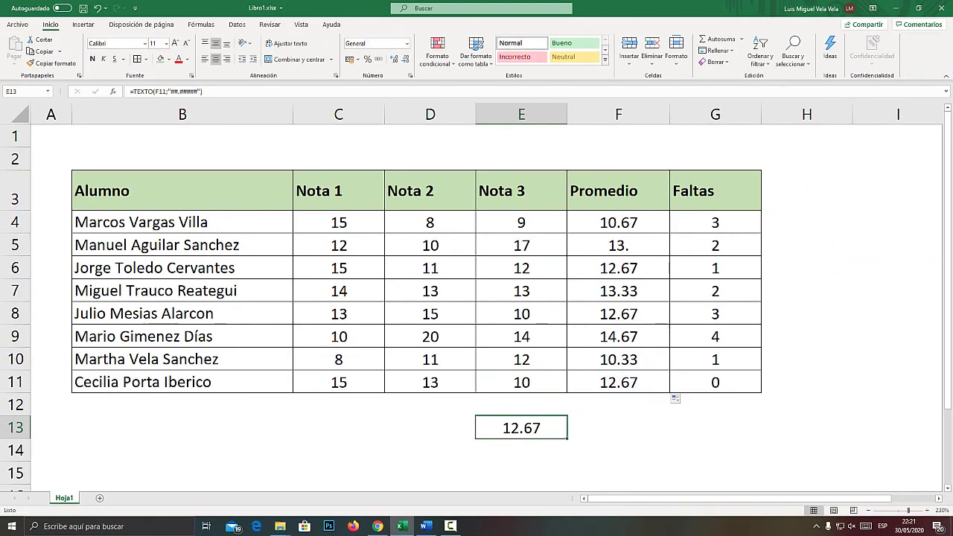
Review F4's TEXTO formula and its two-decimal format, confirming it shows 10.67.
double_click(607, 220)
key("super+plus")
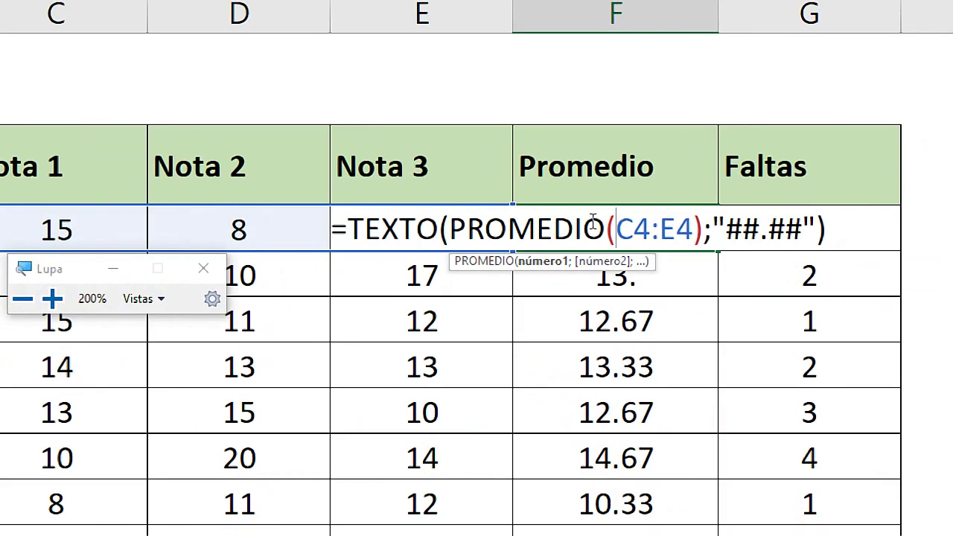
key("ctrl+Left")
key("shift+Left")
key("shift+Left")
key("shift+Left")
key("shift+Left")
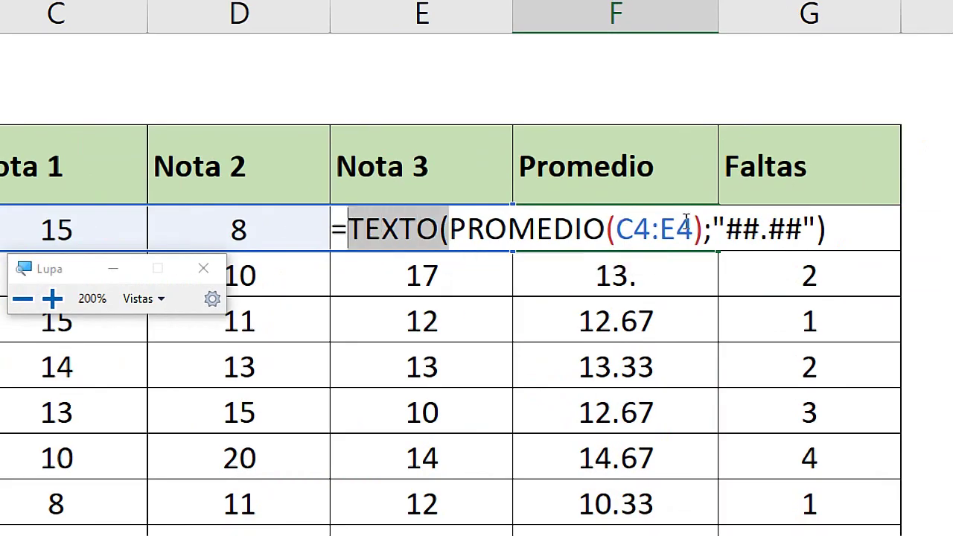
left_click(639, 229)
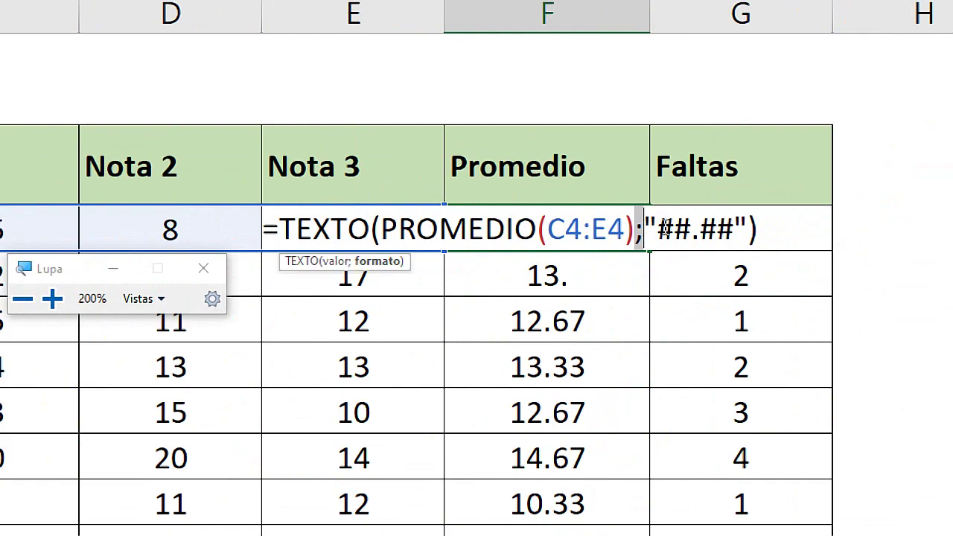
mouse_move(657, 229)
left_mouse_down()
mouse_move(734, 229)
mouse_move(700, 228)
left_mouse_up()
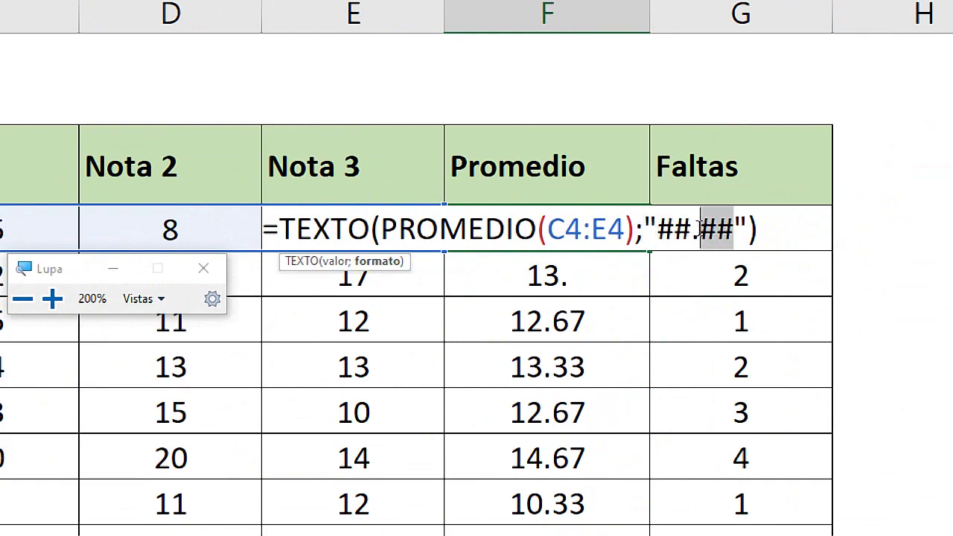
key("super+Escape")
key("Return")
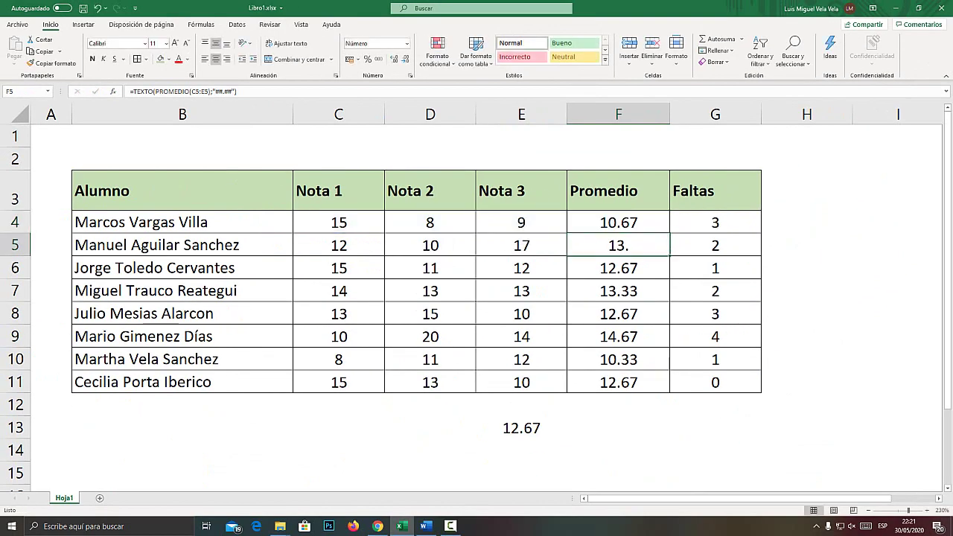
key("alt+Tab")
Check the letter's average field against the Excel grades table.
left_click(492, 318)
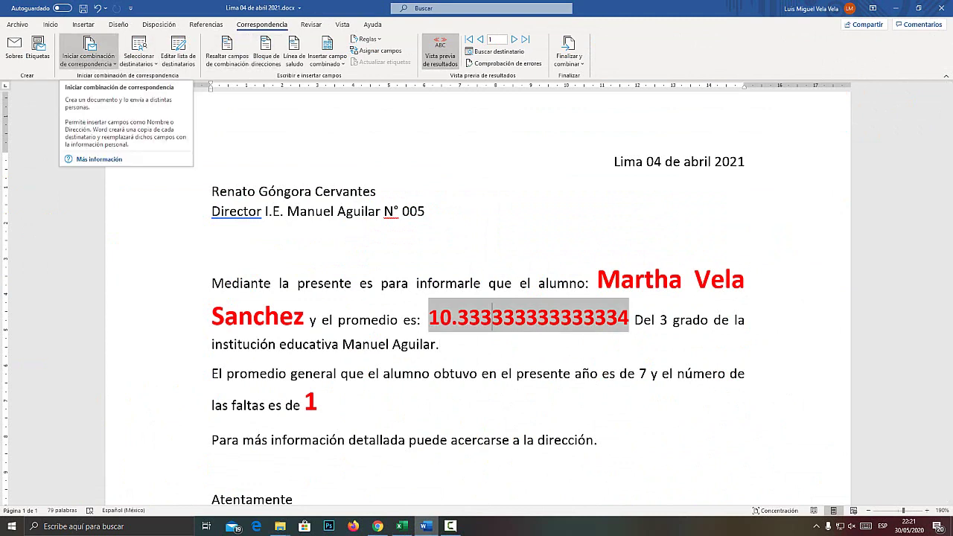
key("super+plus")
key("super+Escape")
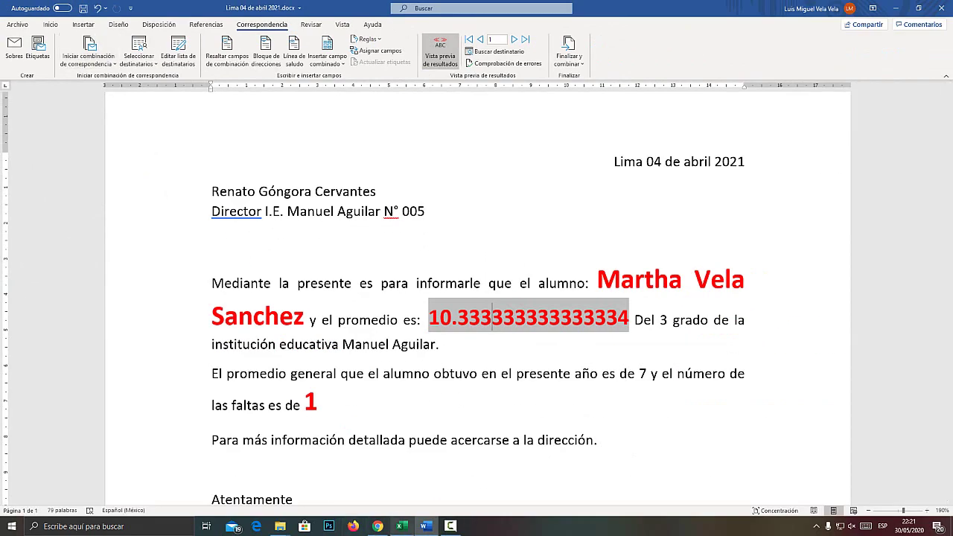
left_click(402, 527)
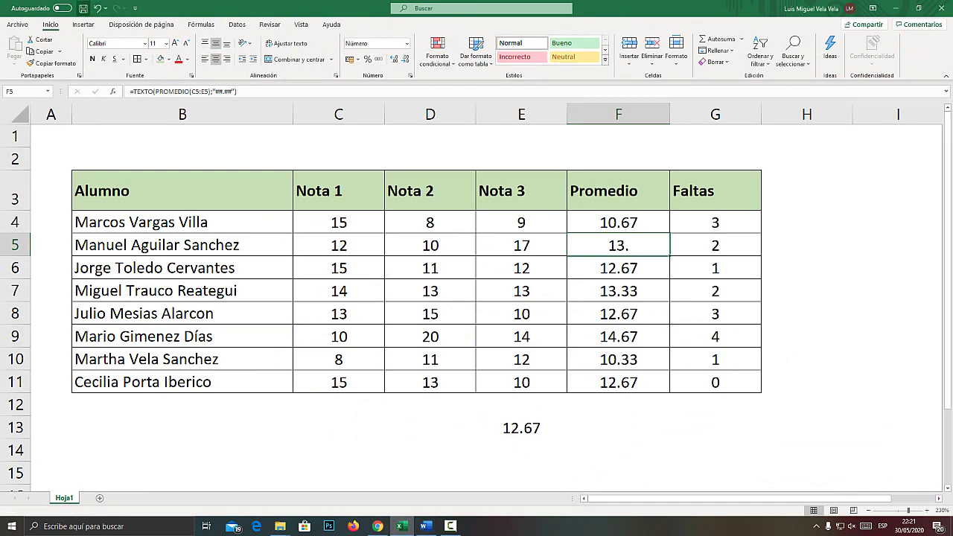
left_click(896, 9)
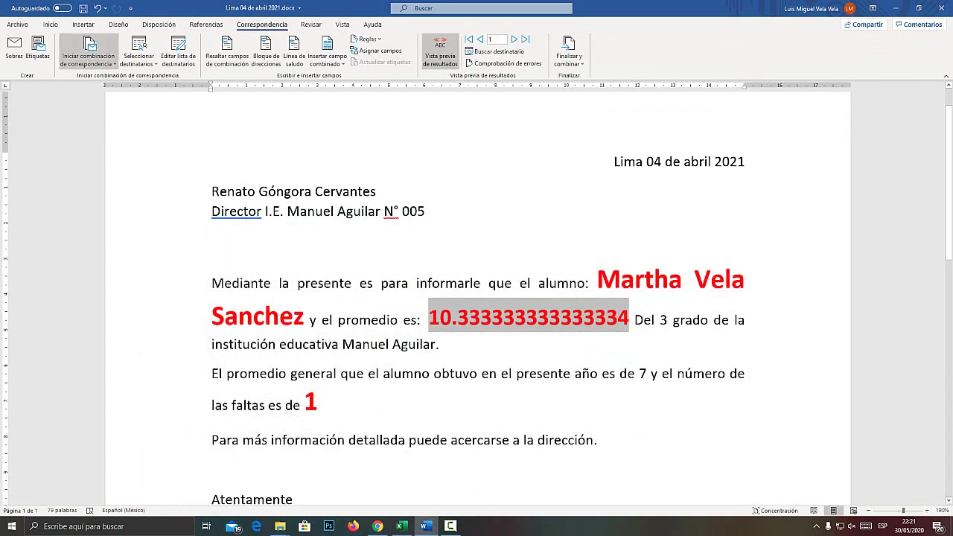
key("super+plus")
Use Libro1.xlsx from Desktop > Combinación correspondecia word excel as the existing recipient list.
left_click(83, 59)
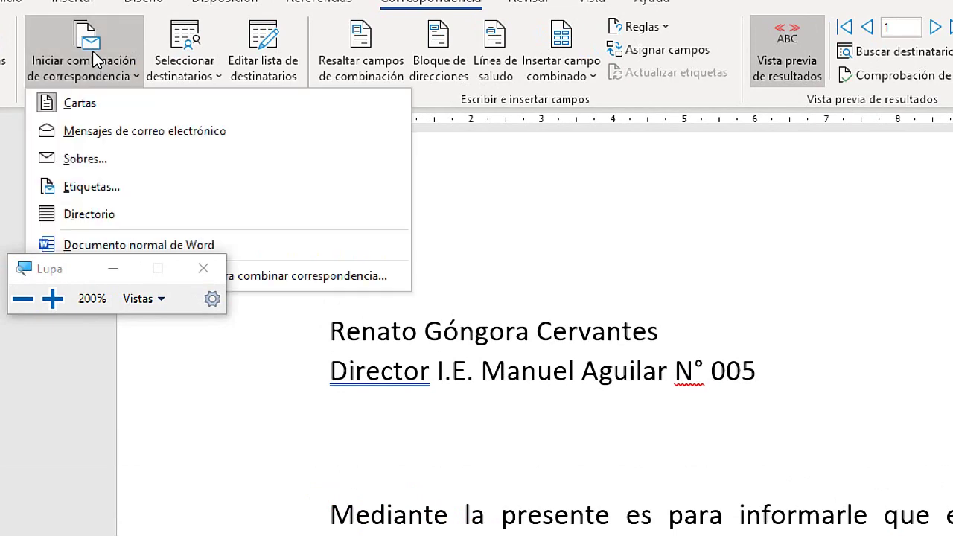
left_click(214, 64)
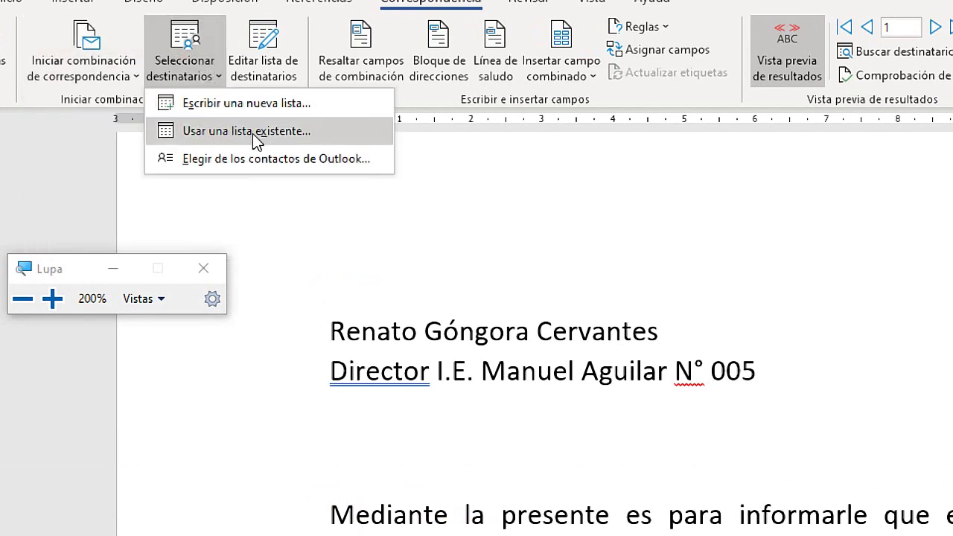
left_click(252, 133)
key("super+Escape")
left_click(261, 62)
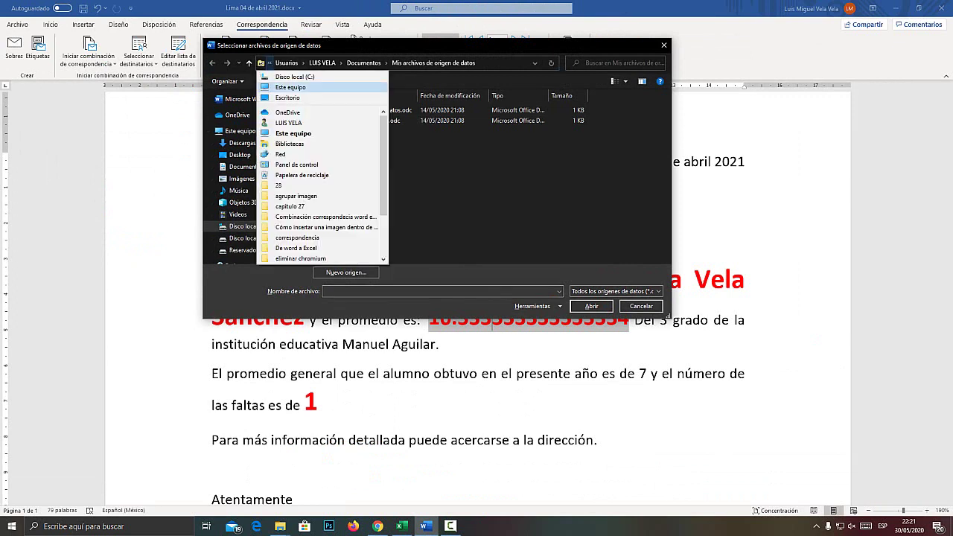
left_click(283, 87)
scroll(376, 195, "down", 3)
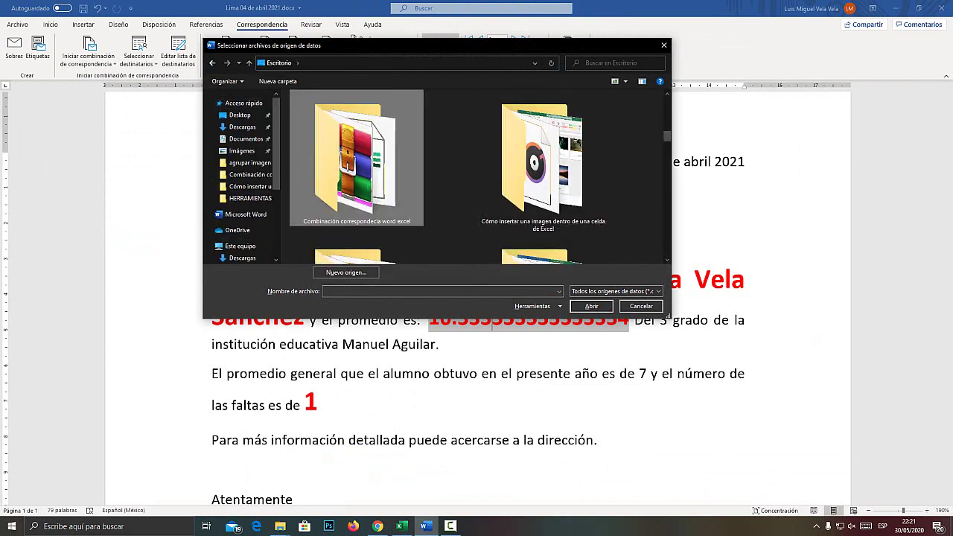
double_click(356, 160)
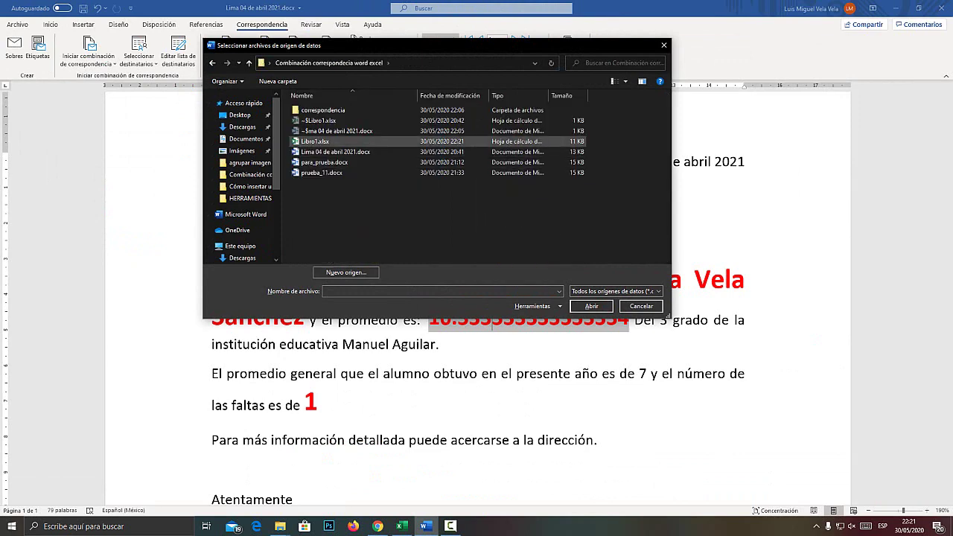
double_click(314, 141)
left_click(187, 94)
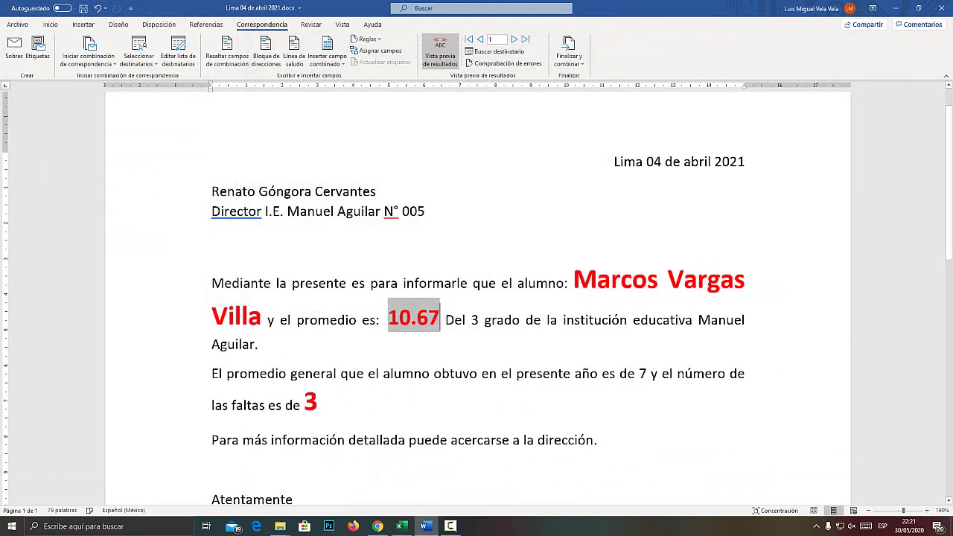
Deselect the average field and zoom in to check the current letter's 10.67 average.
left_click(257, 344)
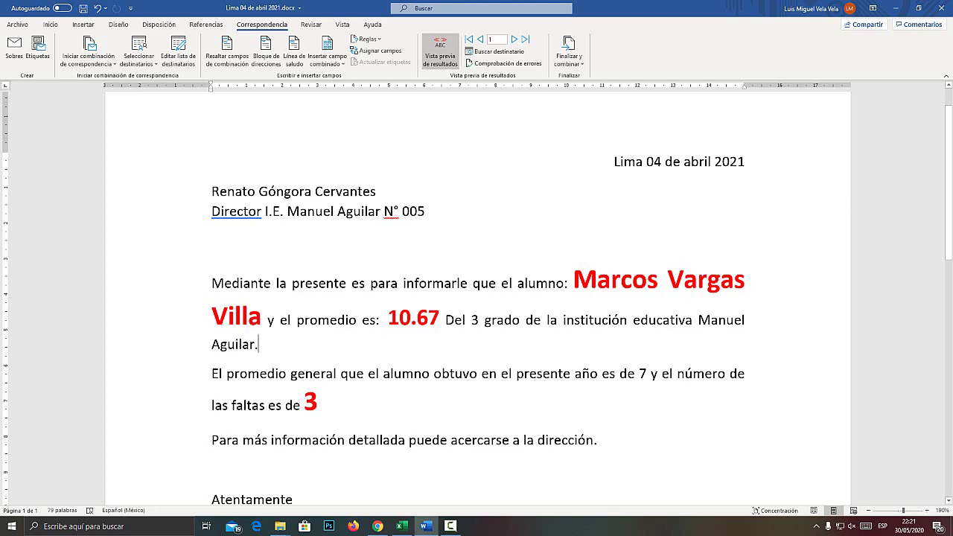
key("super+plus")
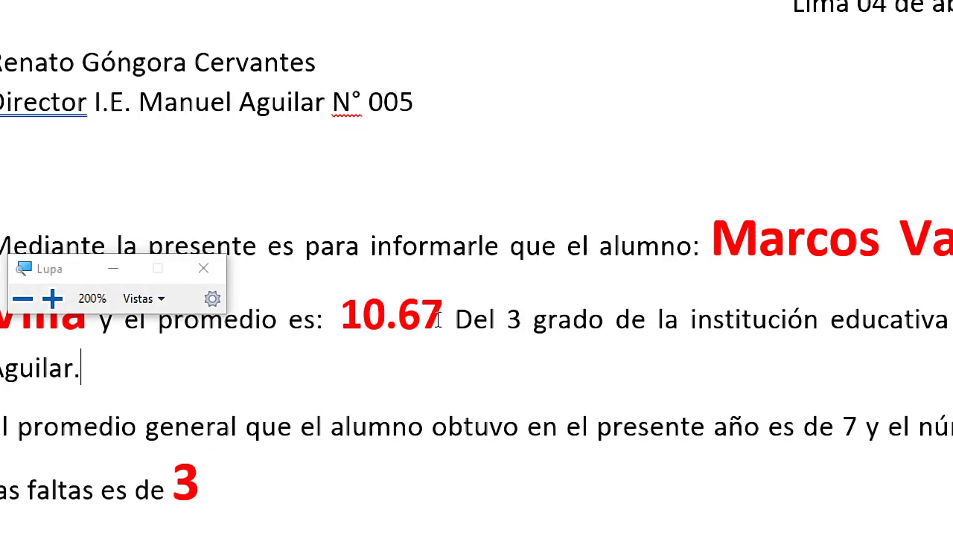
key("super+Escape")
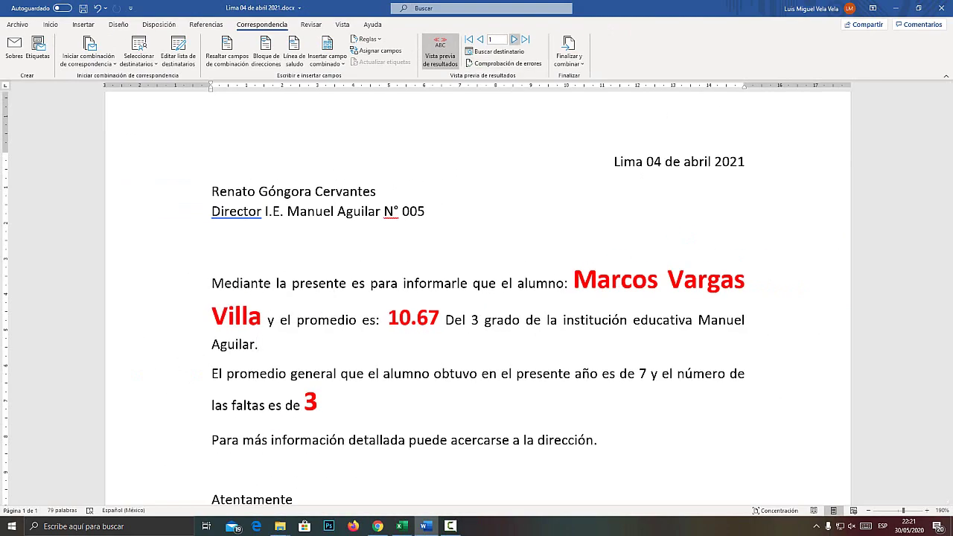
Step forward three recipients' letters, then back three, comparing their averages.
left_click(514, 39)
left_click(514, 39)
left_click(513, 38)
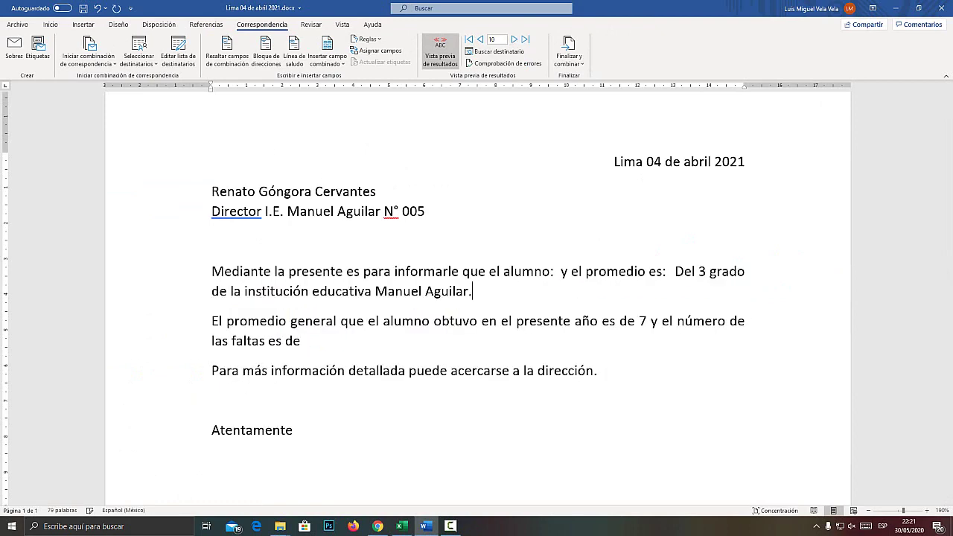
left_click(480, 39)
left_click(480, 38)
left_click(480, 38)
left_click(480, 39)
left_click(480, 39)
left_click(480, 39)
left_click(480, 39)
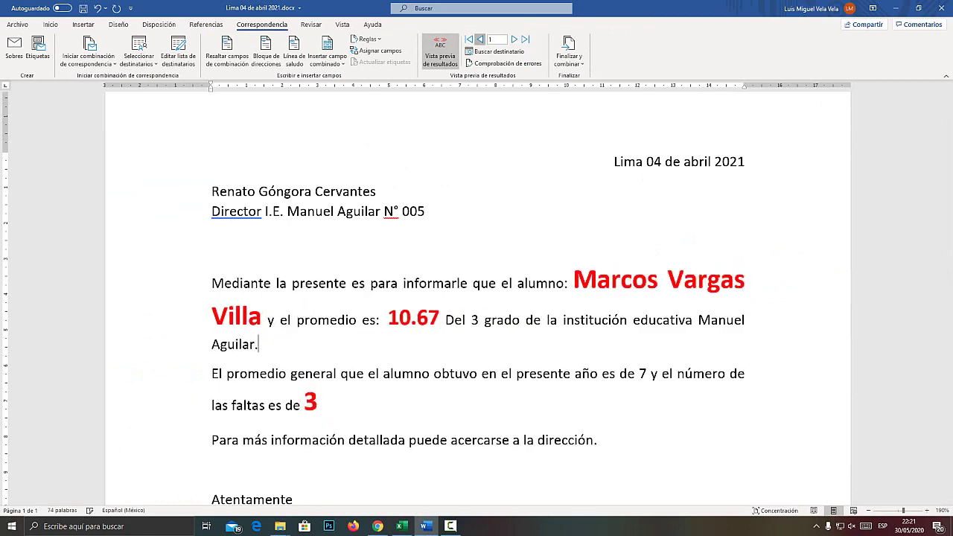
Advance to the sixth letter and zoom in on its 14.67 average and 4 absences.
left_click(514, 39)
left_click(514, 38)
left_click(514, 39)
left_click(513, 39)
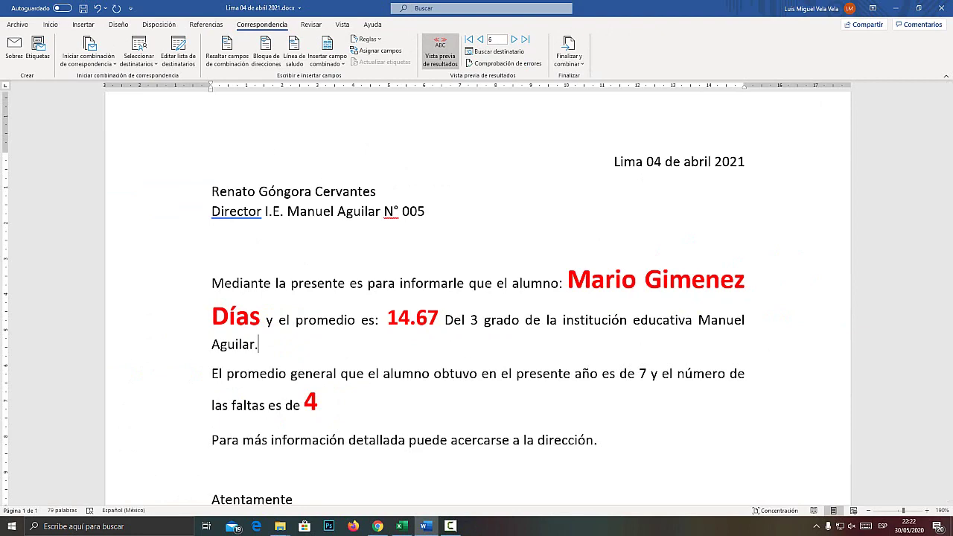
key("super+plus")
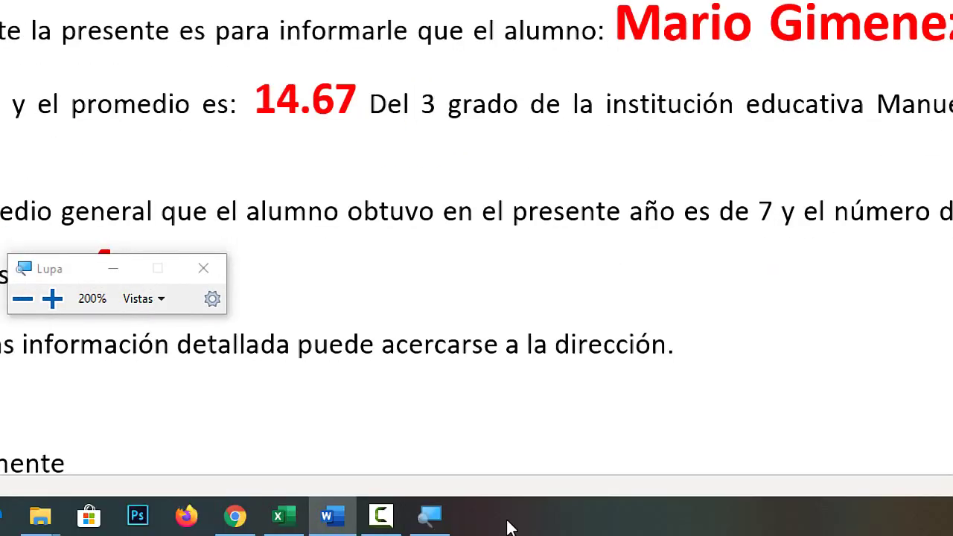
key("super+Escape")
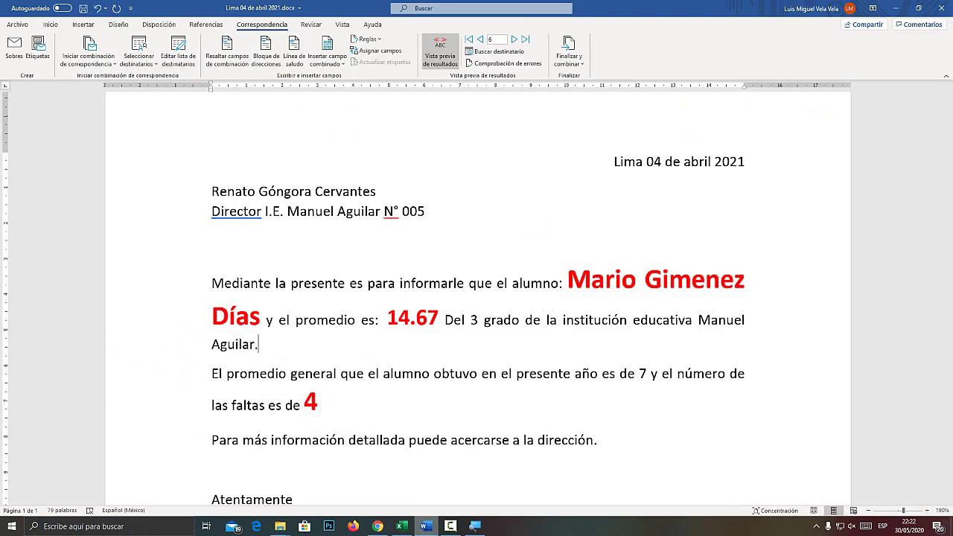